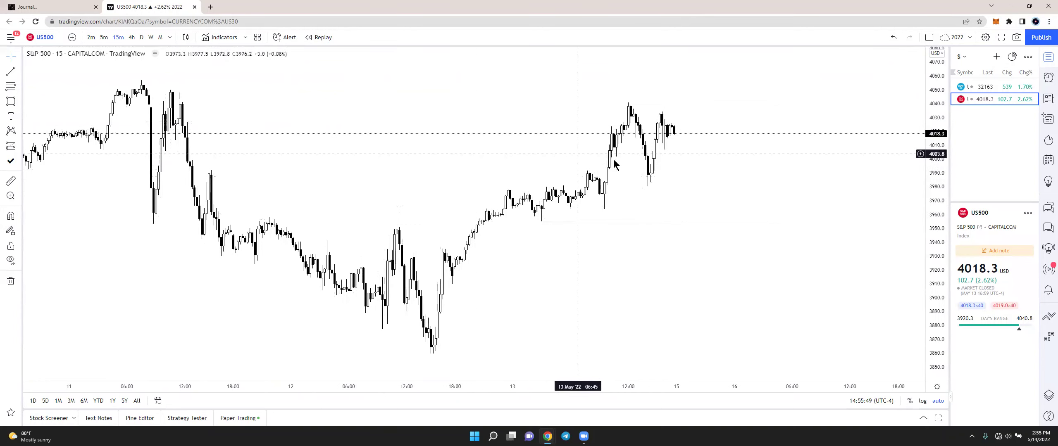
Remove the existing drawings from the US500 chart and place a vertical line at 08:00 on 13 May.
right_click(687, 190)
left_click(710, 364)
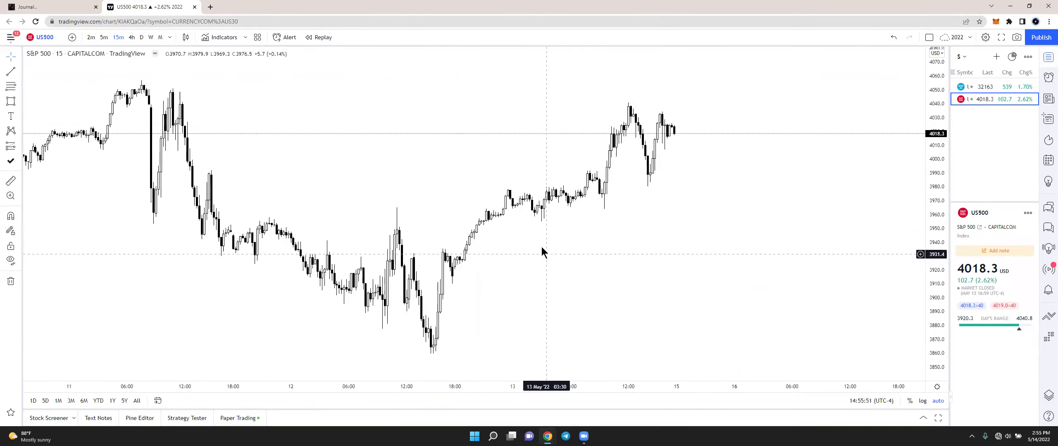
left_click(19, 71)
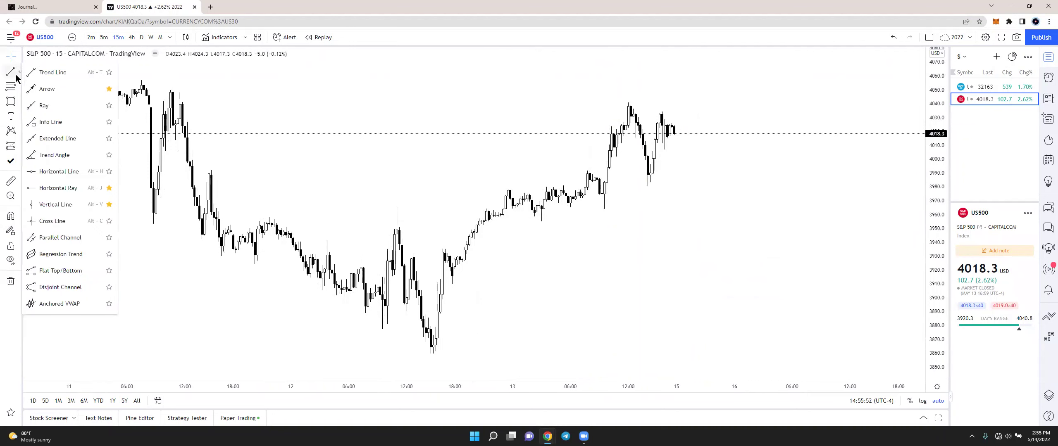
left_click(57, 210)
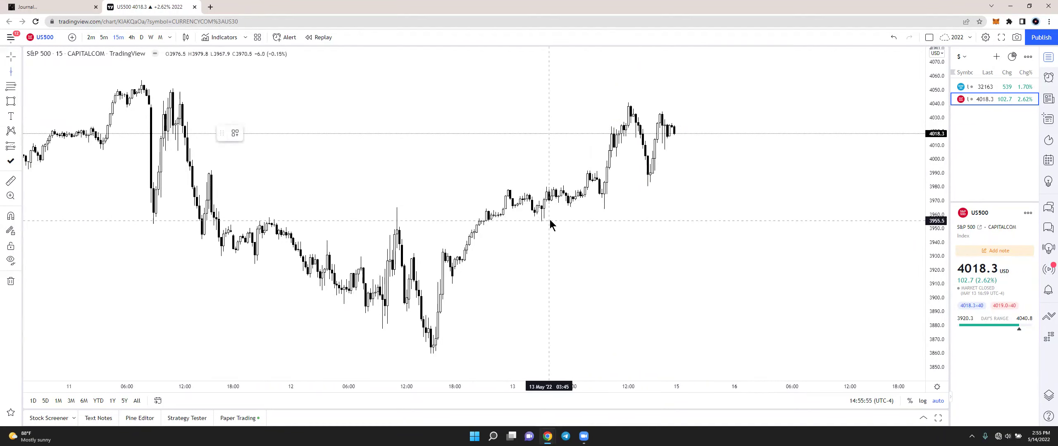
left_click(589, 226)
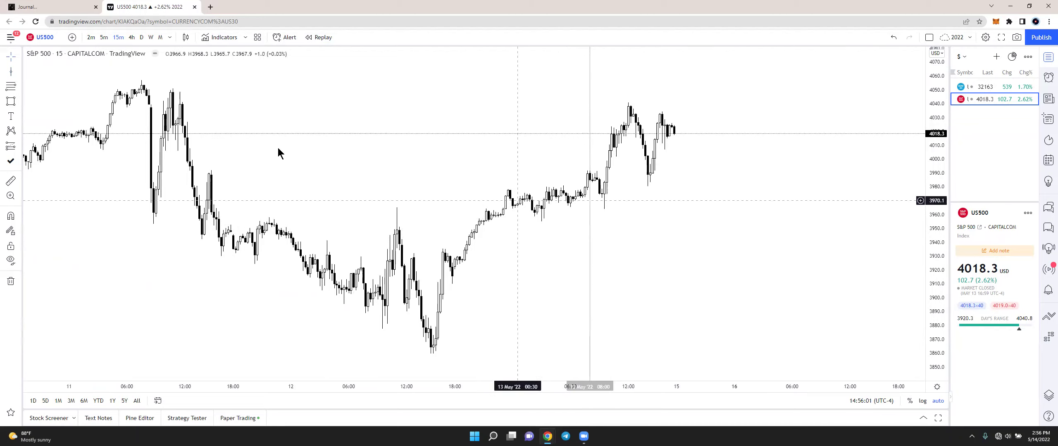
left_click(10, 86)
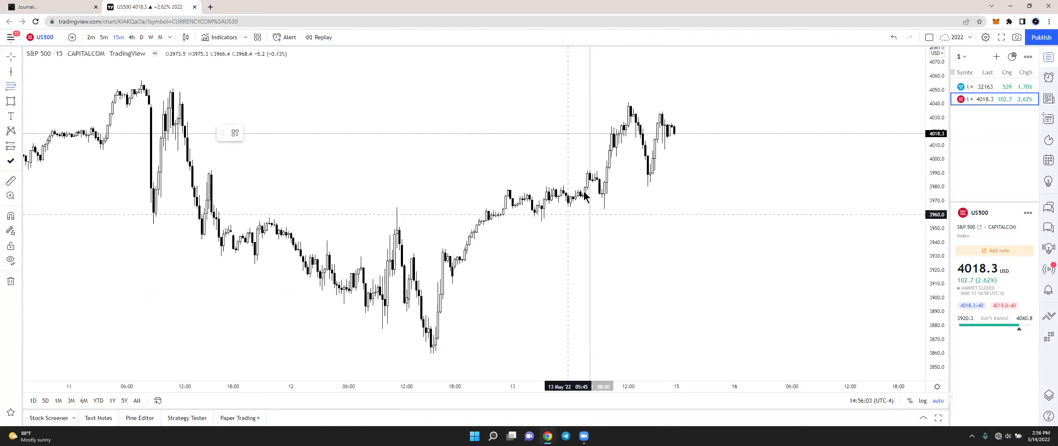
left_click(618, 201)
left_click(722, 224)
left_click(330, 133)
Place a second vertical line at about 11:00 on 13 May to close off the morning period.
left_click(19, 74)
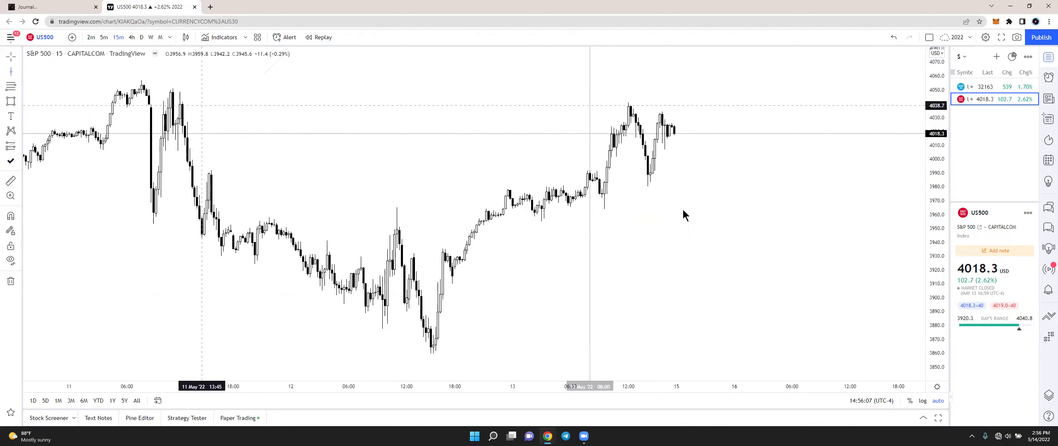
left_click(619, 197)
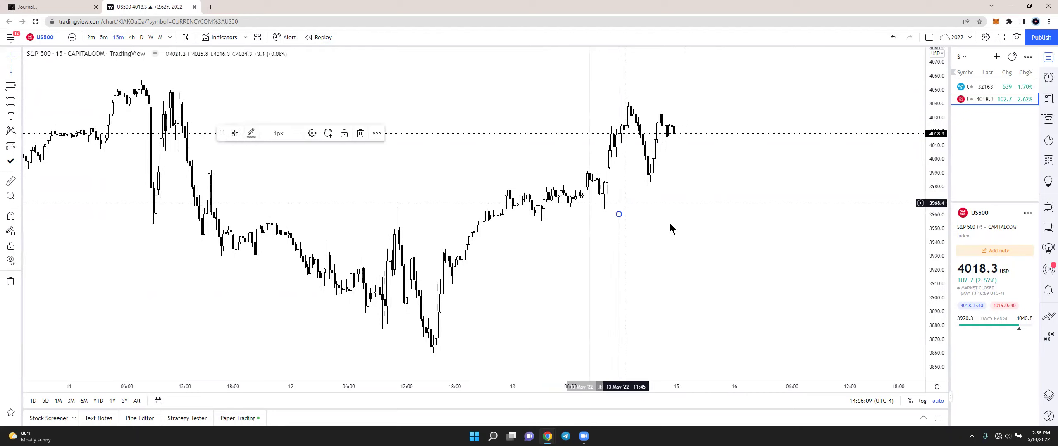
Add a "Morning Session" text label and position it above the candles between the 08:00 and 11:00 lines.
left_click(542, 101)
type("Morning Session")
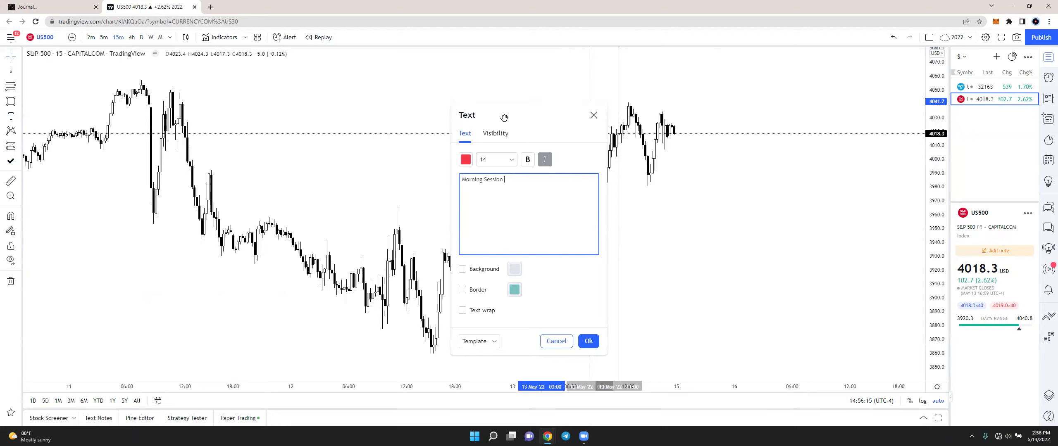
left_click(588, 341)
left_click_drag(543, 101, 638, 77)
left_click(717, 91)
left_click_drag(716, 85, 682, 87)
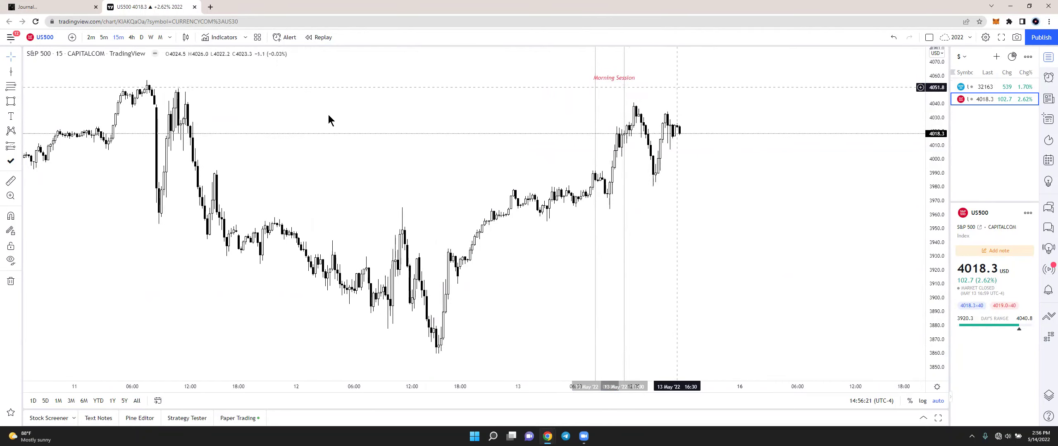
Place vertical lines at 13:00 and 16:00 on 13 May to mark the afternoon period.
left_click(10, 71)
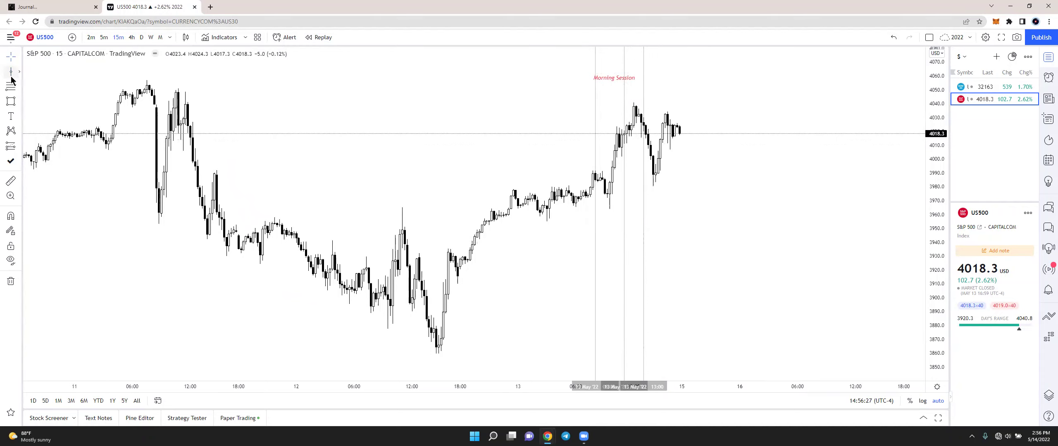
left_click(672, 170)
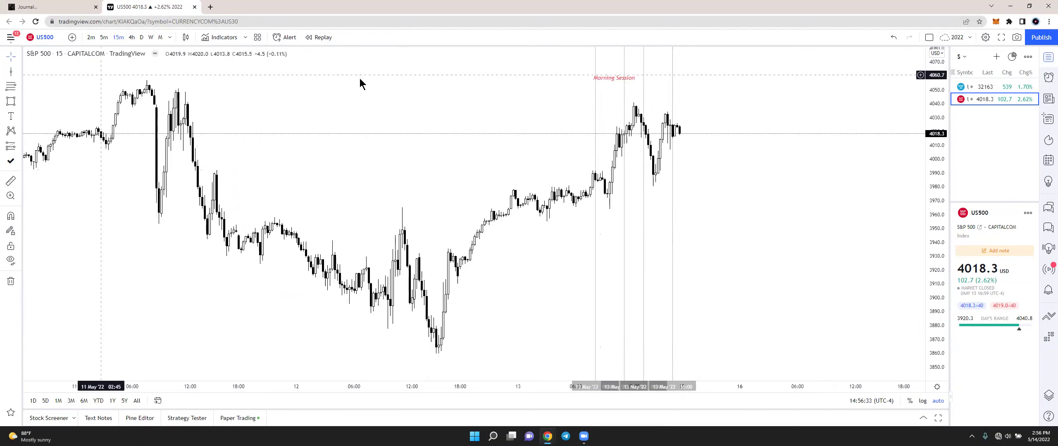
Clone the "Morning Session" text label and move the copy toward the afternoon lines.
right_click(614, 80)
right_click(614, 81)
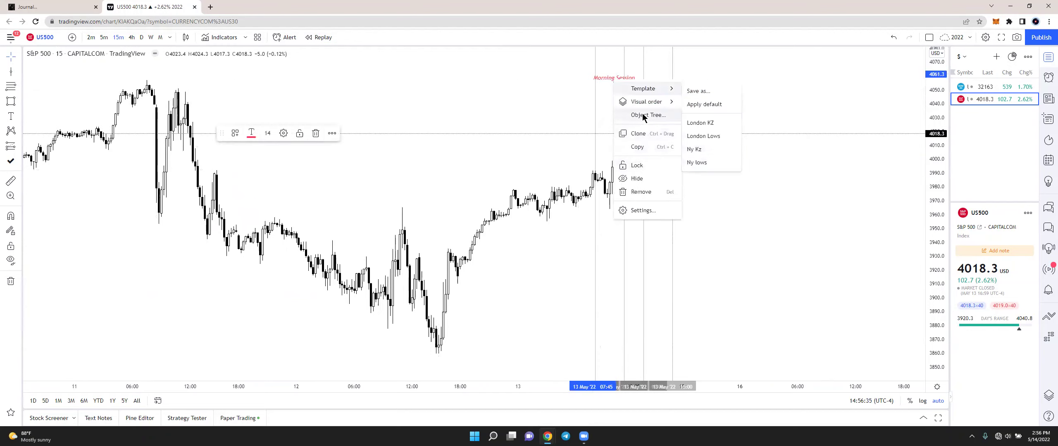
left_click(648, 140)
left_click_drag(614, 63, 661, 80)
Remove both the cloned and the original "Morning Session" text labels from the chart.
left_click(316, 134)
left_click(614, 78)
left_click(316, 133)
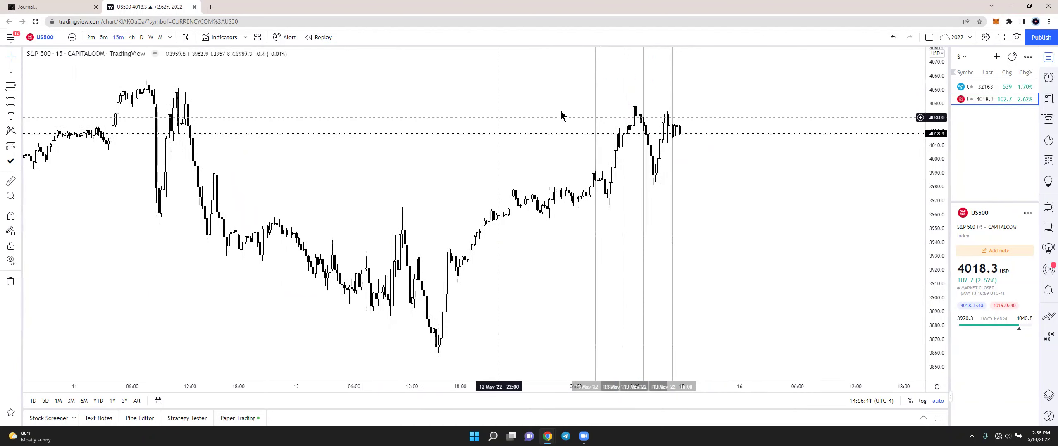
Label the 08:00 vertical line on 13 May with the text "Morning Session".
left_click(595, 116)
left_click(314, 119)
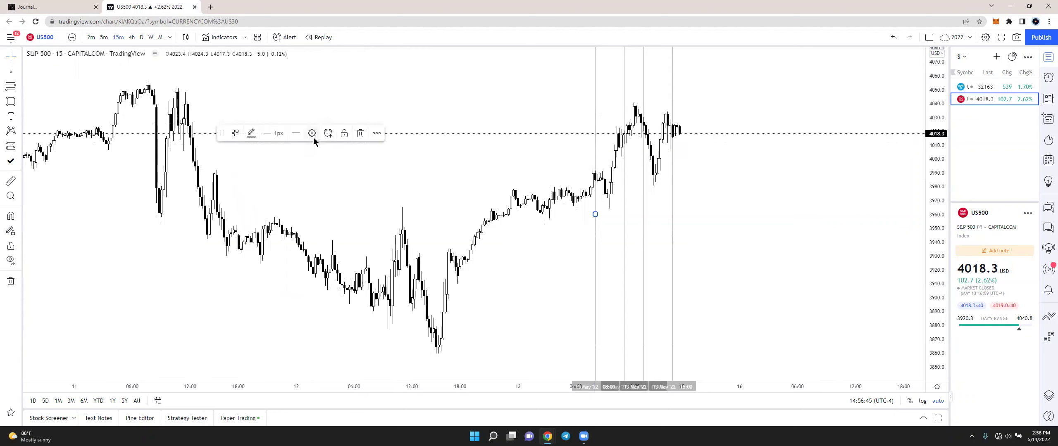
left_click(313, 137)
left_click(491, 196)
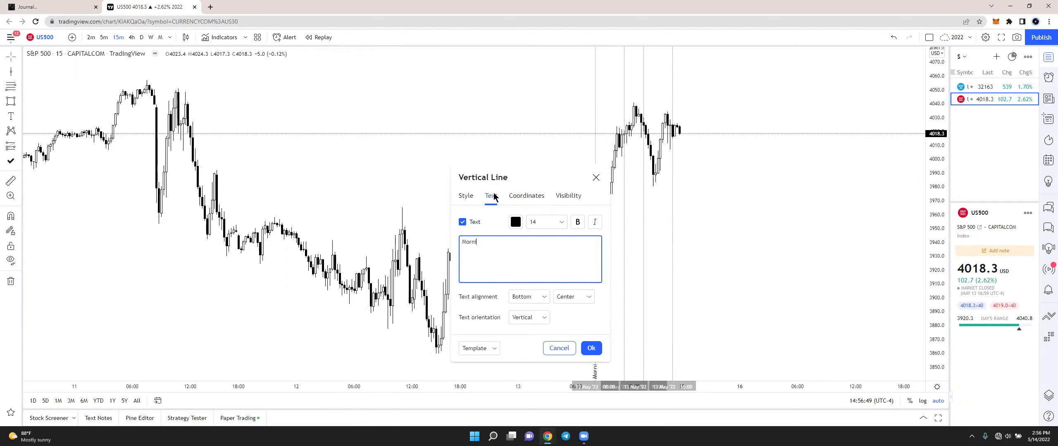
type("Morning Session")
left_click(591, 347)
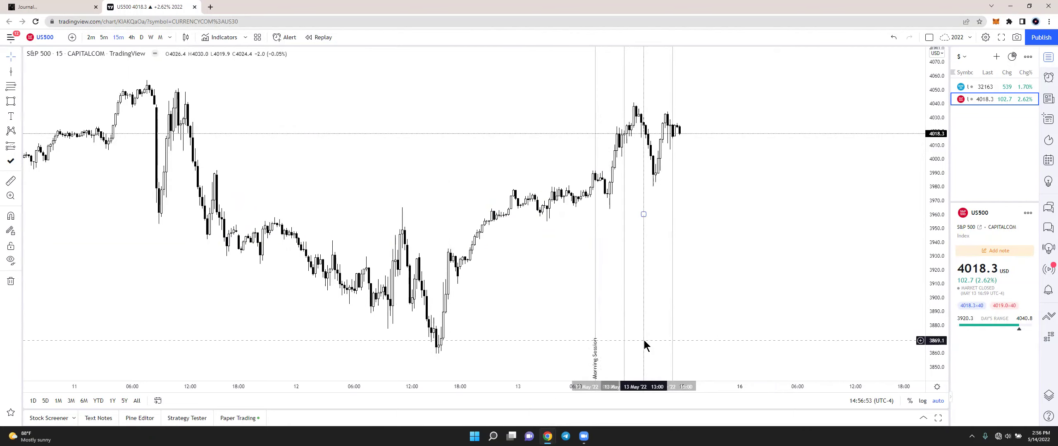
Label the 13:00 vertical line on 13 May with the text "Afternoon Session".
left_click(334, 138)
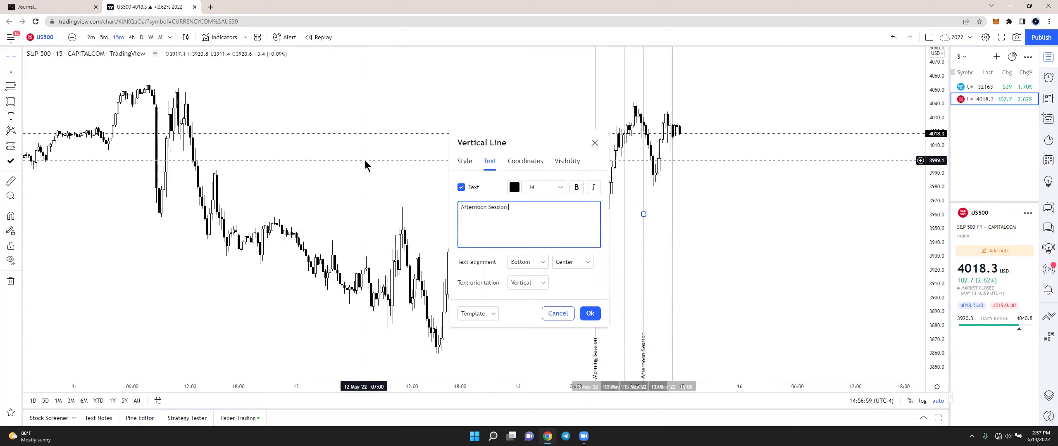
left_click(582, 314)
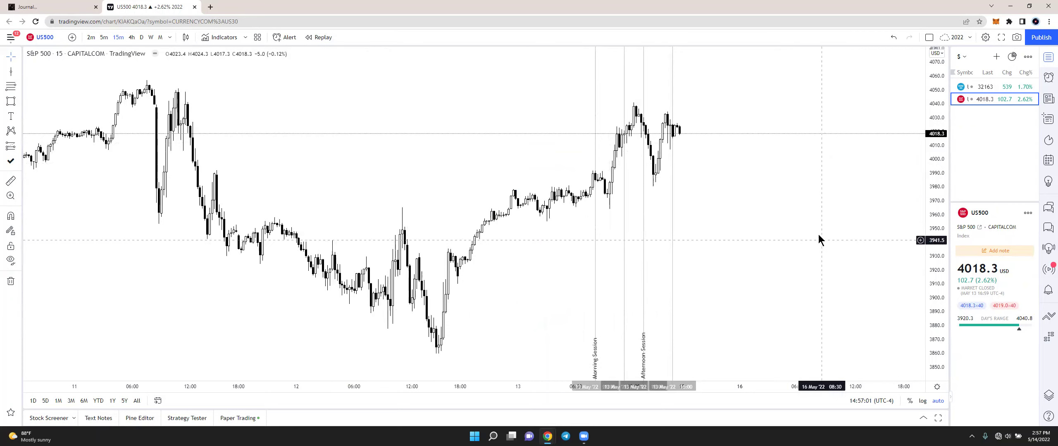
Place a vertical line at 00:00 on 13 May and label it "NY Midnight" using the saved template.
left_click(518, 292)
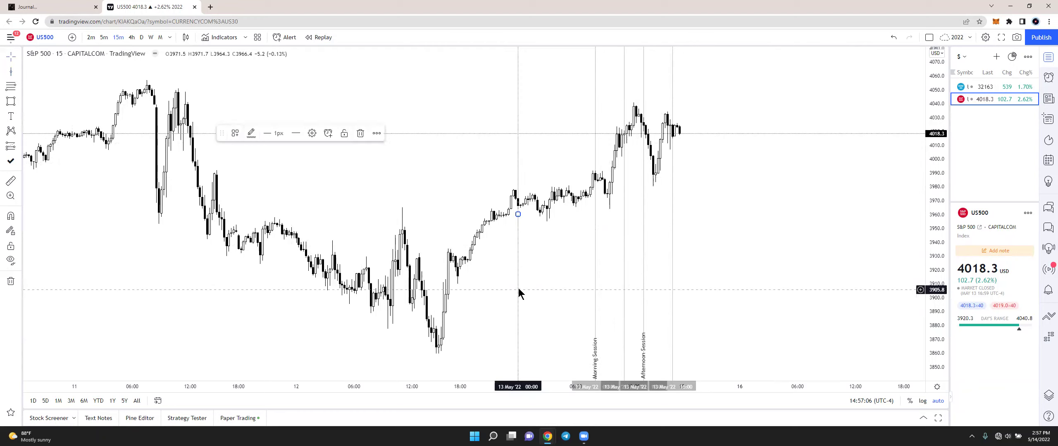
left_click(311, 133)
left_click(471, 315)
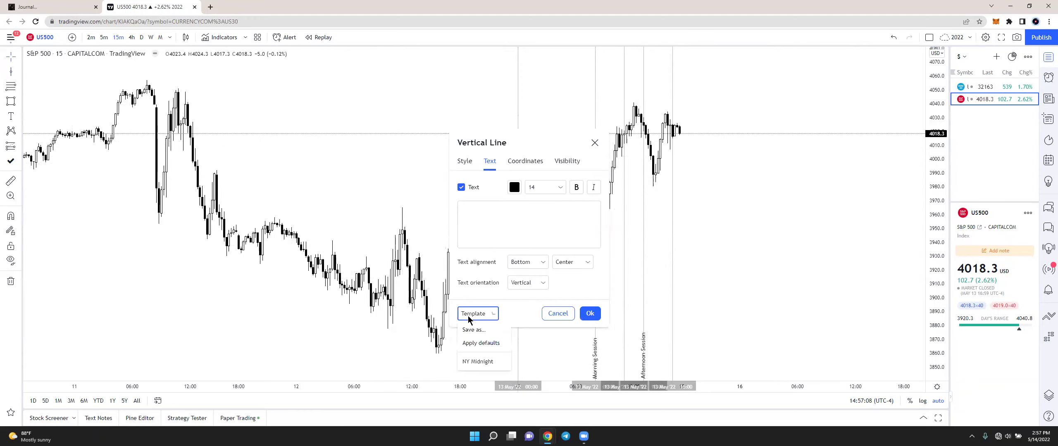
left_click(583, 316)
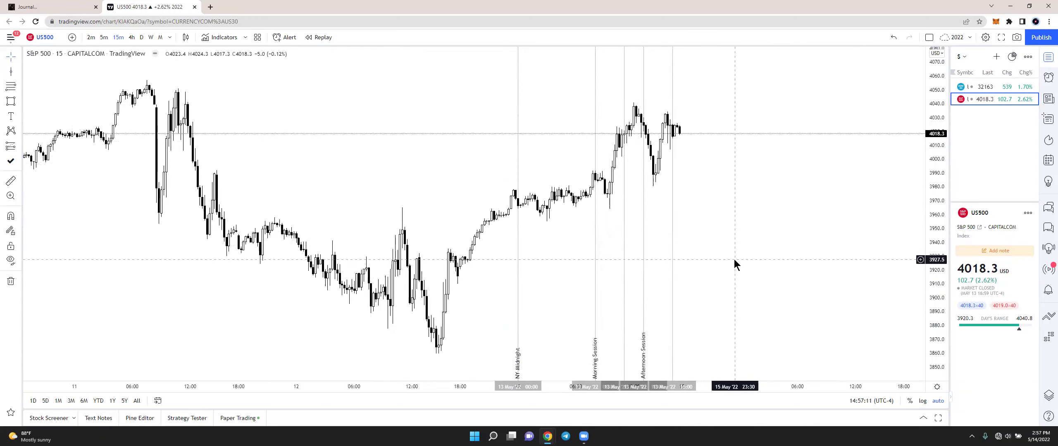
Draw a rectangle around the price range from the NY Midnight line to just past the Morning Session line, about 3980 to 3958.
scroll(785, 247, "up", 3)
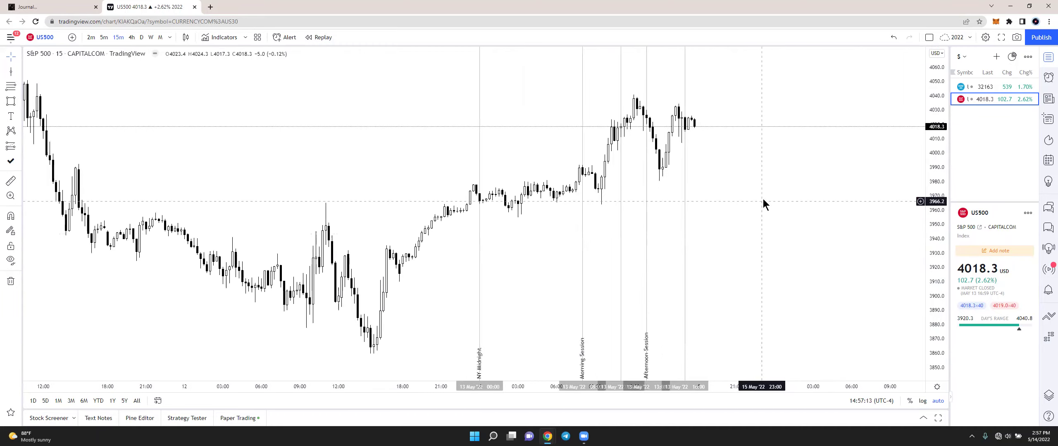
left_click_drag(757, 176, 754, 177)
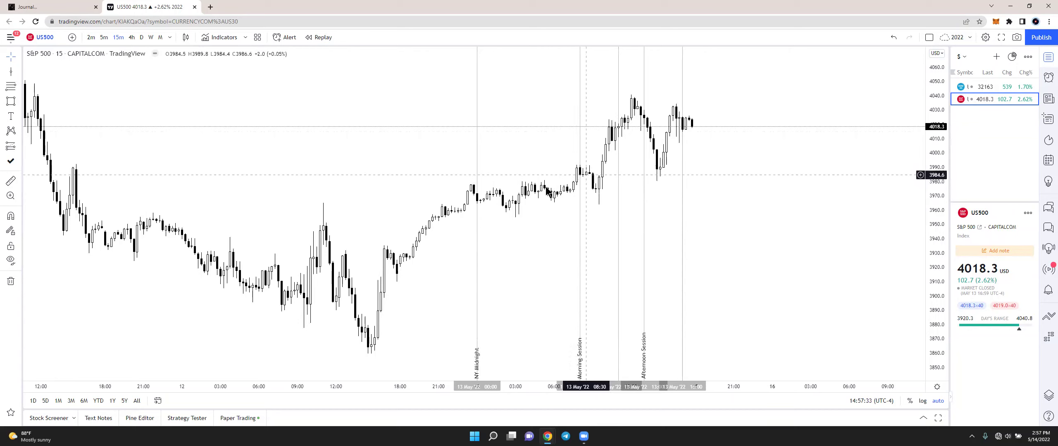
left_click(18, 101)
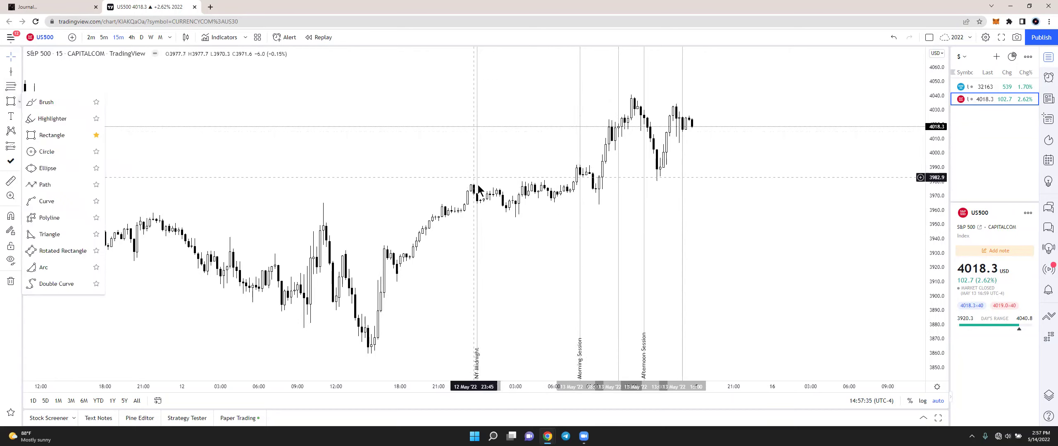
left_click(56, 138)
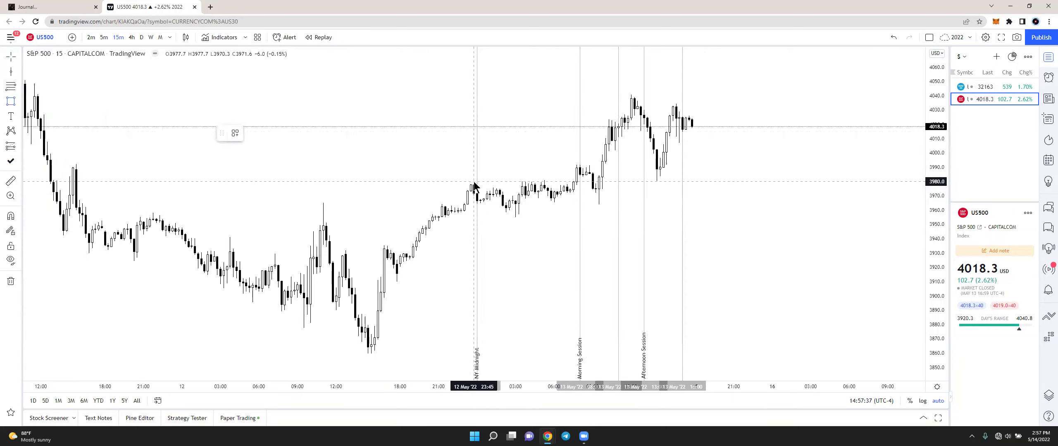
mouse_move(475, 182)
left_mouse_down()
mouse_move(500, 228)
mouse_move(583, 231)
mouse_move(590, 212)
left_mouse_up()
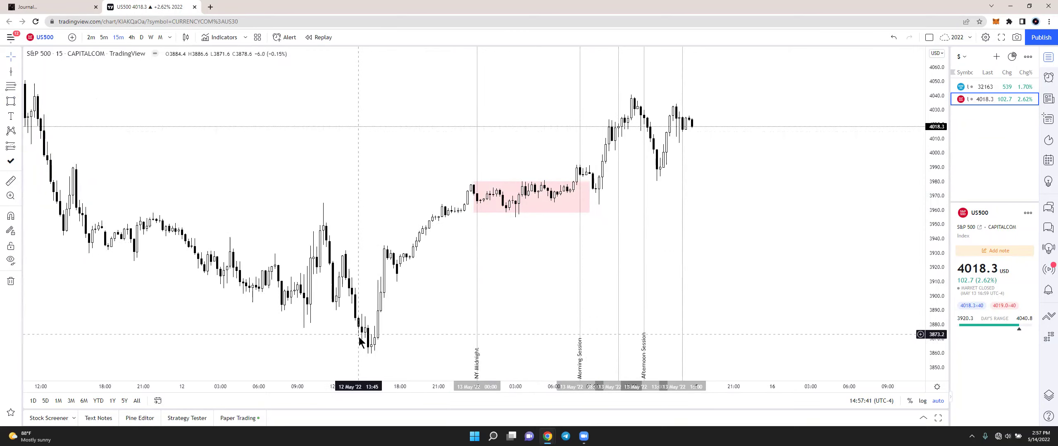
Draw a horizontal trend line from the 12 May 11:00 high across to the morning session candles on 13 May.
left_click(18, 71)
left_click(50, 72)
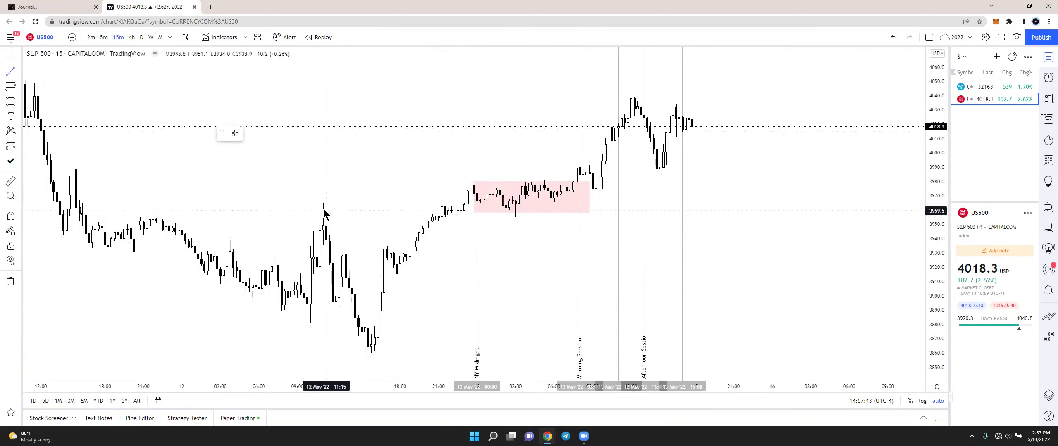
mouse_move(323, 203)
left_mouse_down()
mouse_move(596, 219)
mouse_move(609, 204)
left_mouse_up()
left_click(383, 203)
left_click(604, 208)
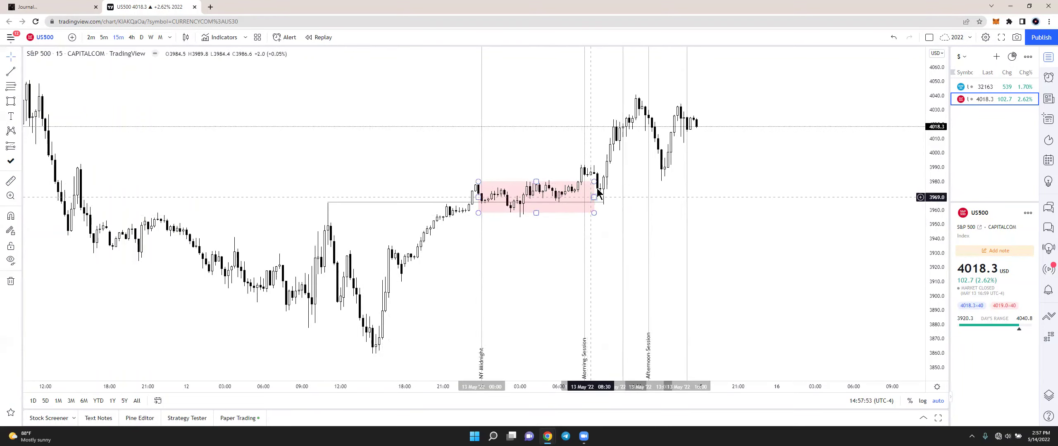
Extend the trend line to 09:45 on 13 May and lower it to about 3964.7.
left_click(604, 204)
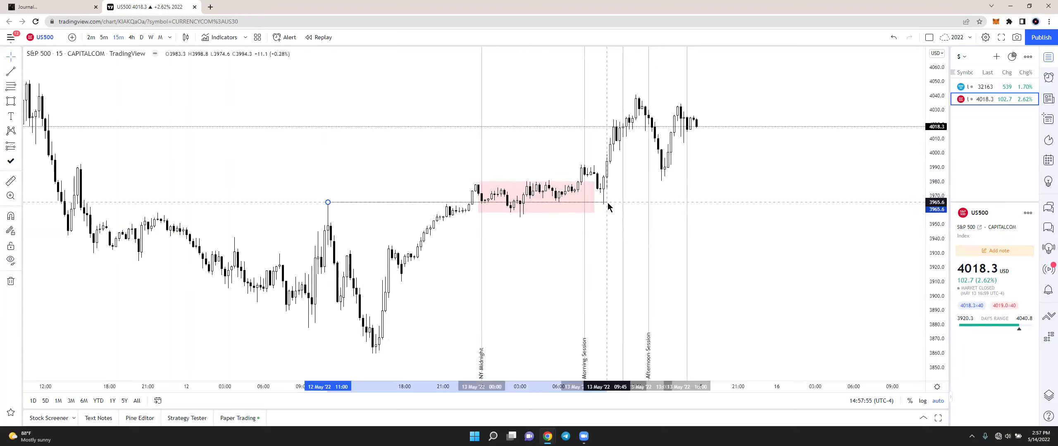
left_click(609, 224)
left_click_drag(346, 202, 347, 204)
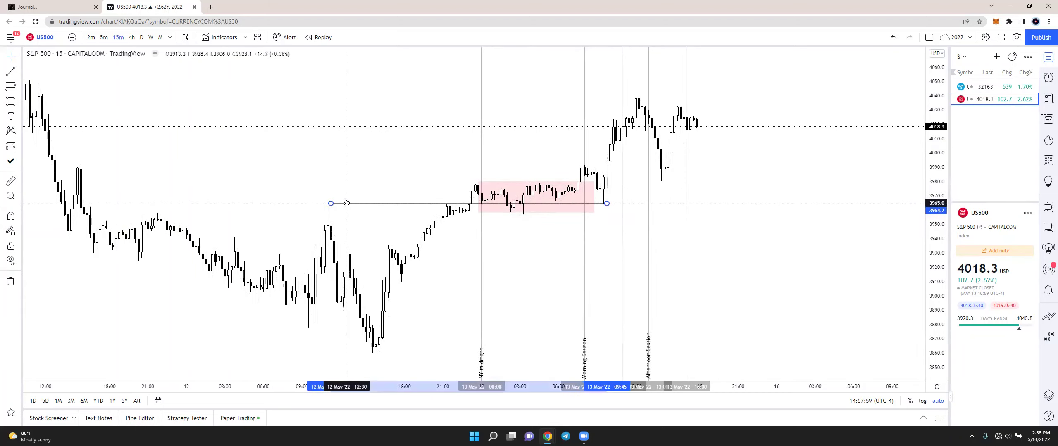
Remove the horizontal trend line running from the 12 May high.
left_click(341, 185)
left_click(364, 204)
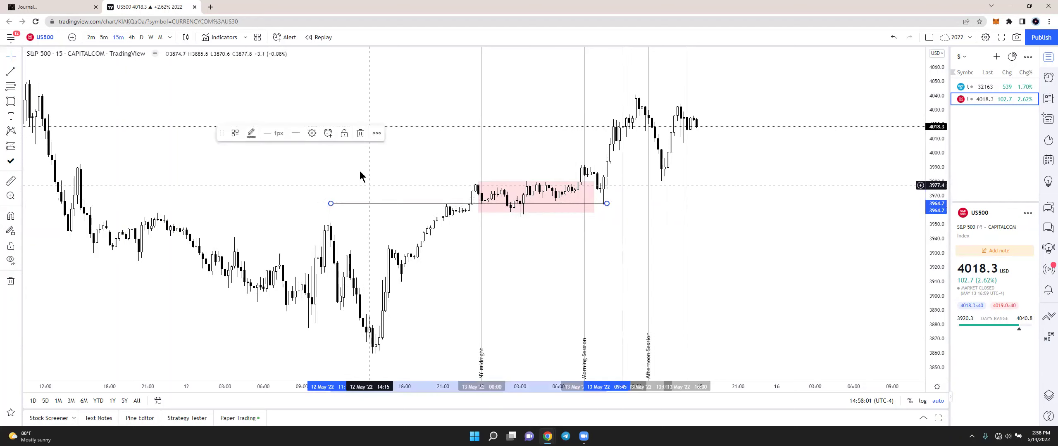
left_click(360, 135)
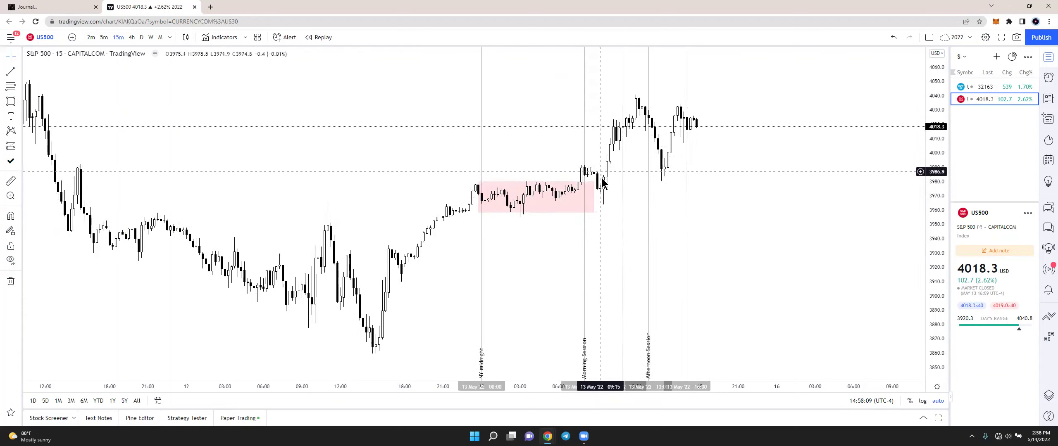
Remove the red rectangle between the NY Midnight and Morning Session lines.
left_click(548, 181)
double_click(550, 187)
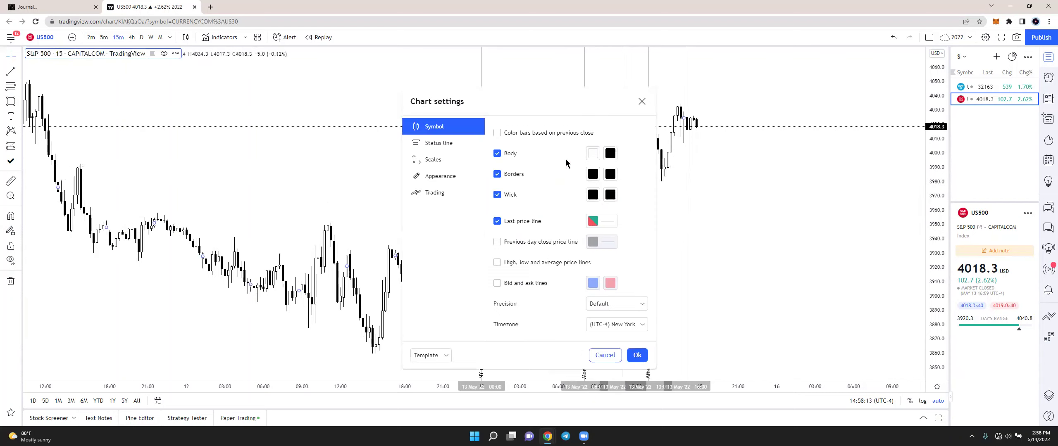
left_click(641, 101)
left_click(578, 199)
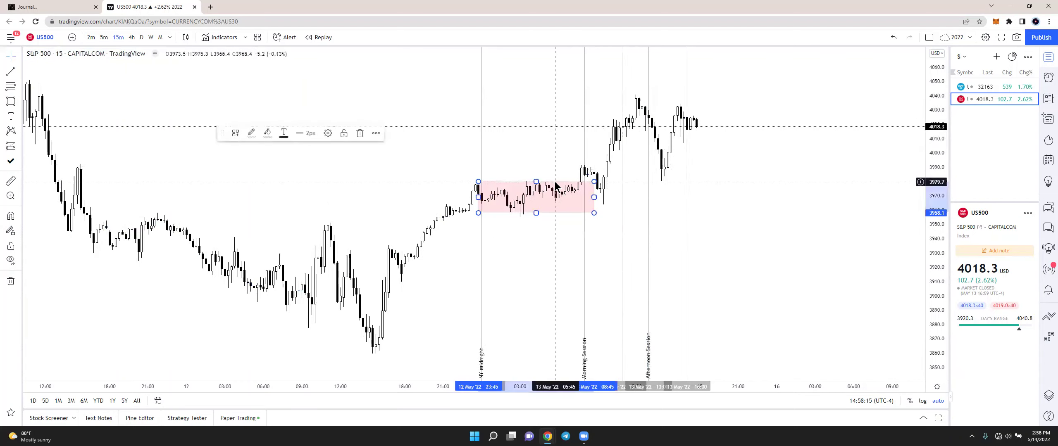
left_click(367, 129)
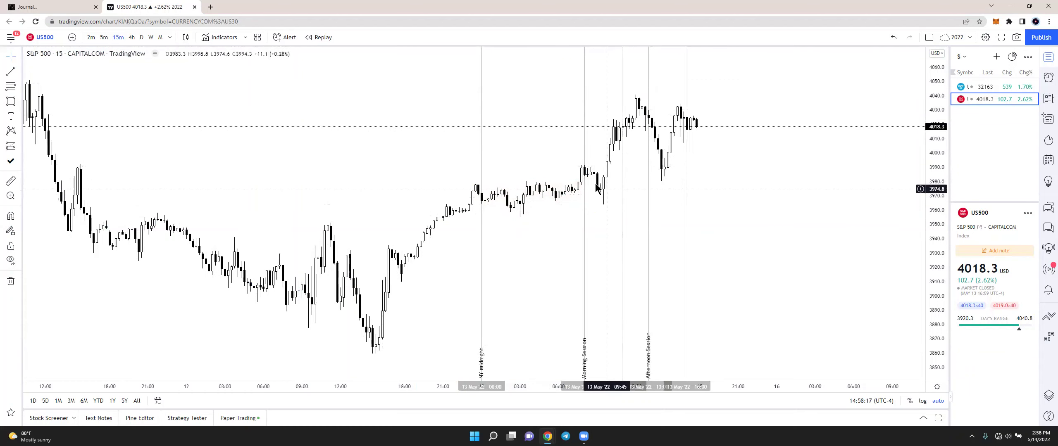
Draw a horizontal trend line above the 13 May pre-session highs at about 3981.5, ending at 07:45.
scroll(605, 159, "up", 2)
scroll(517, 223, "down", 3)
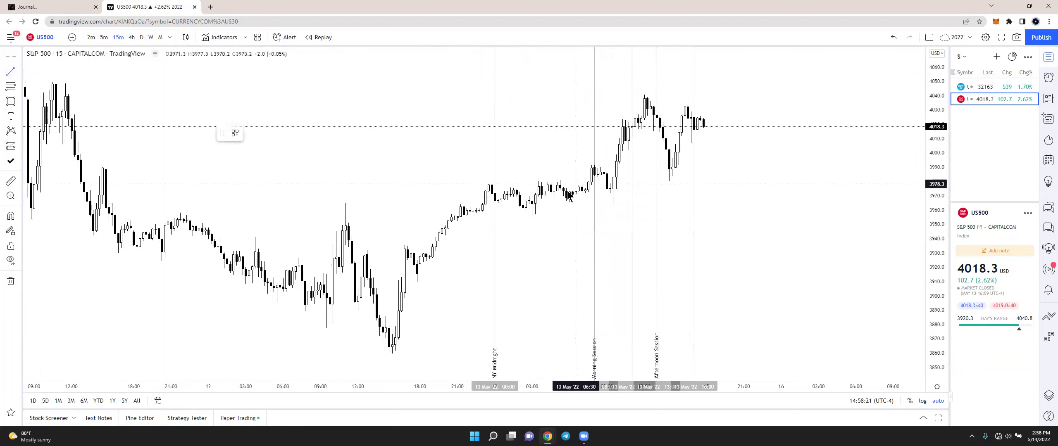
left_click(590, 181)
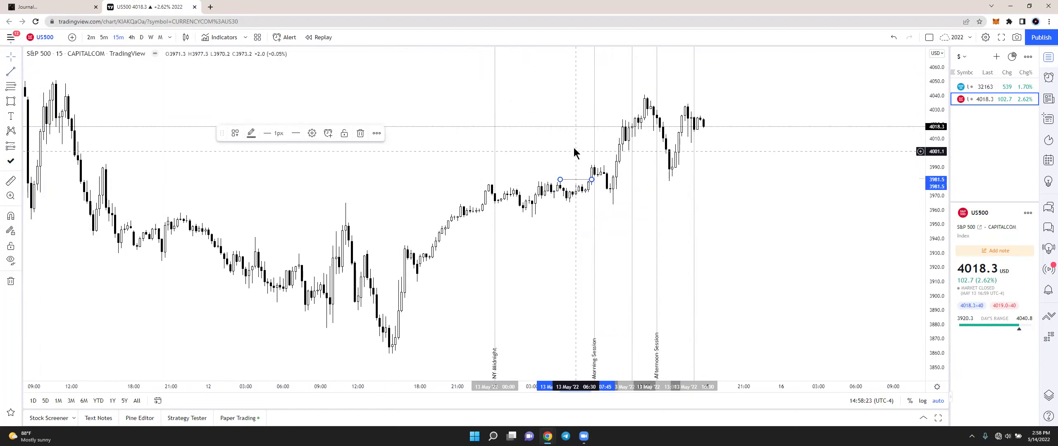
Draw a horizontal trend line from the 13 May 03:00 low across to about 09:45.
left_click(11, 72)
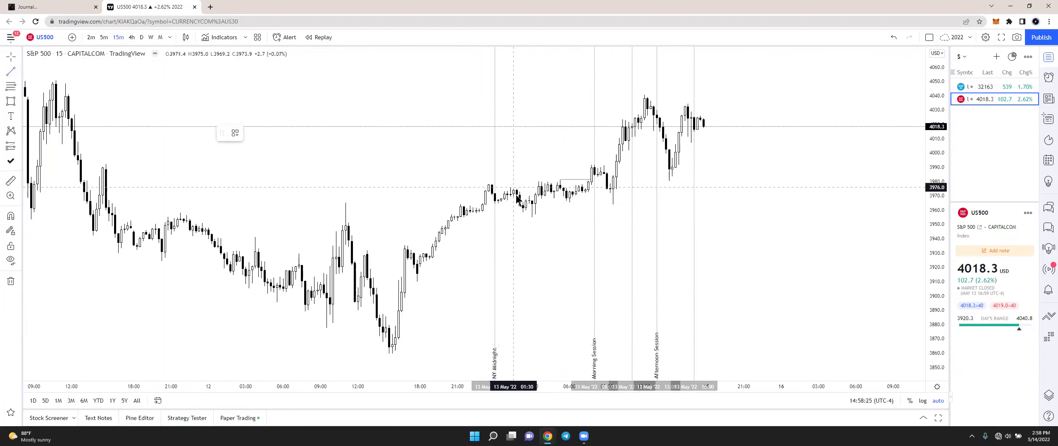
left_click(533, 217)
left_click(616, 217)
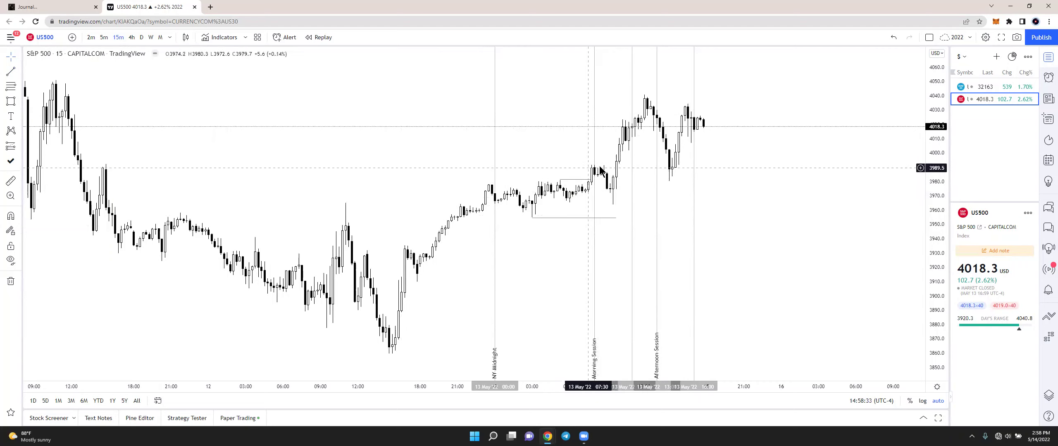
Switch the chart to the 5-minute timeframe and align the upper trend line with the 05:25 high on 13 May.
left_click(106, 37)
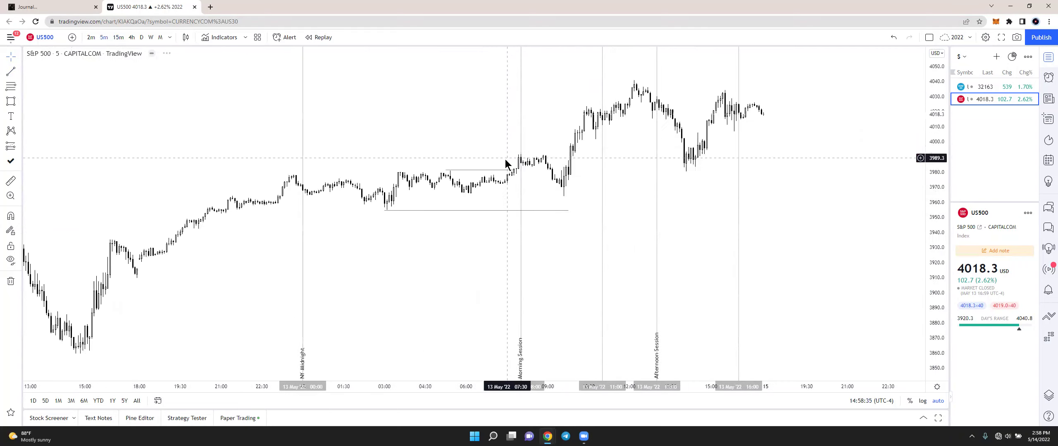
left_click_drag(474, 261, 478, 260)
left_click_drag(409, 265, 614, 267)
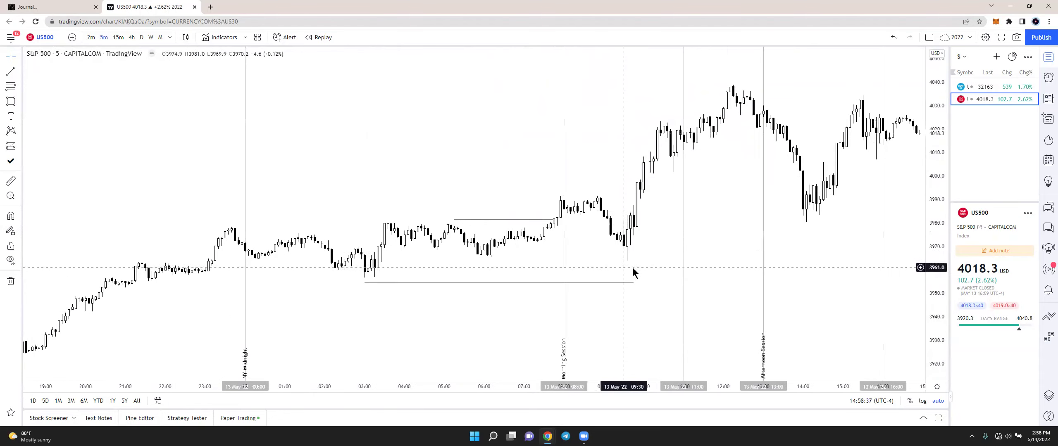
scroll(597, 241, "up", 2)
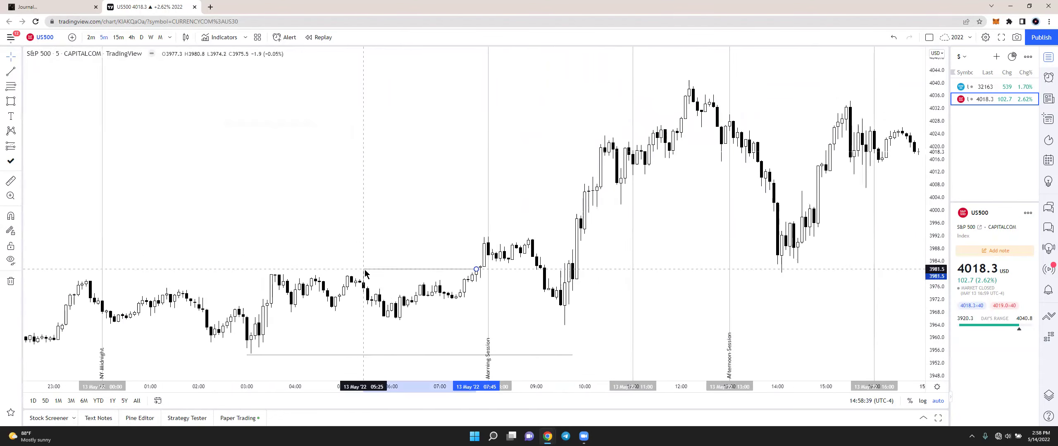
left_click(375, 270)
left_click_drag(375, 269, 375, 273)
left_click(381, 252)
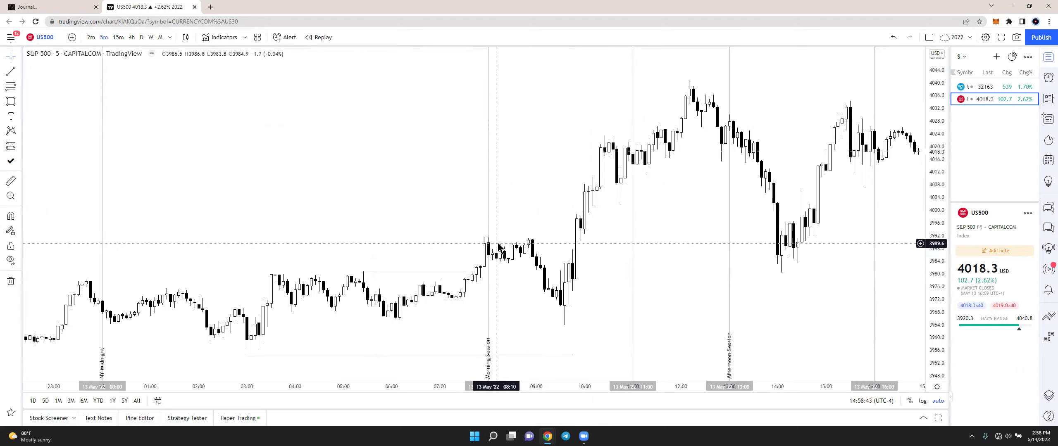
Draw a short horizontal trend line from the 08:50 high to 09:05 at about 3991.1.
left_click(11, 71)
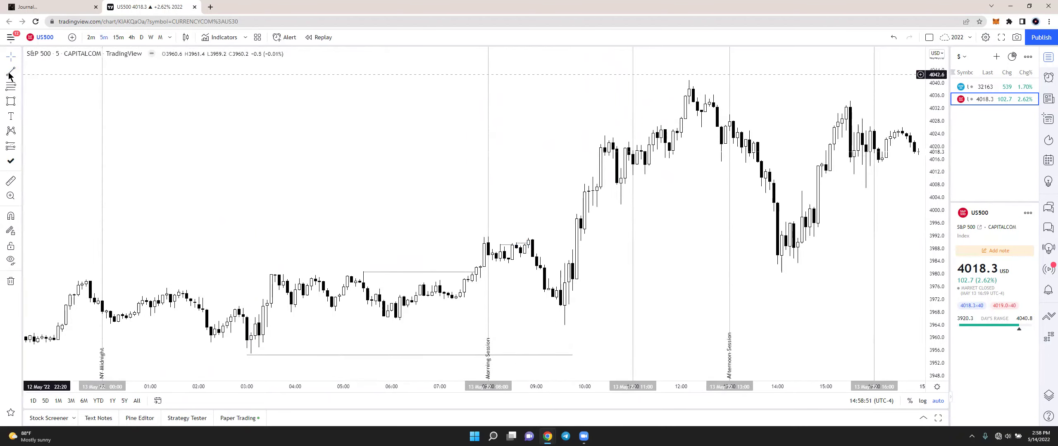
left_click(528, 239)
left_click(540, 239)
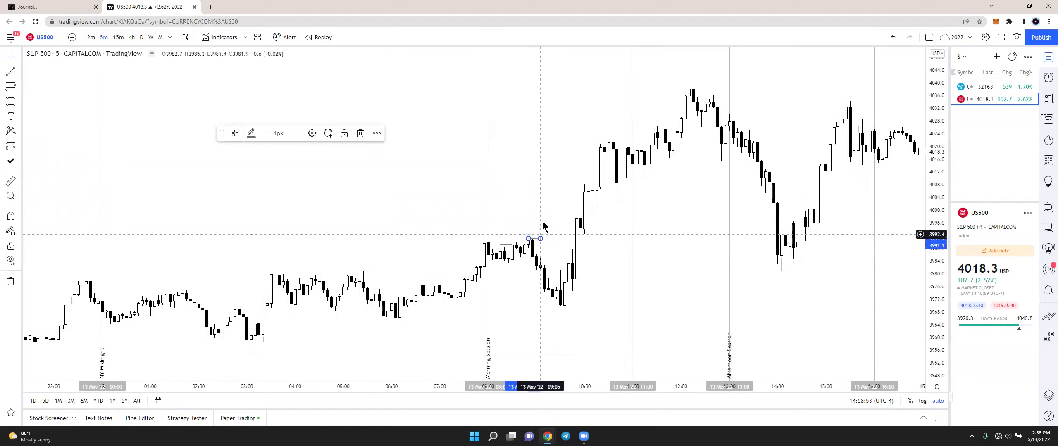
Remove the three short horizontal trend lines at the highs just after the Morning Session line.
left_click(549, 200)
left_click(507, 244)
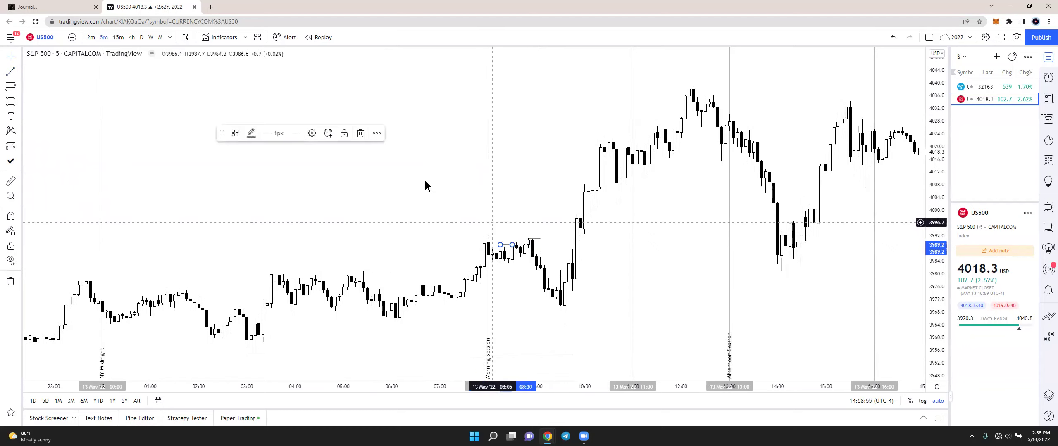
left_click(360, 136)
left_click(523, 243)
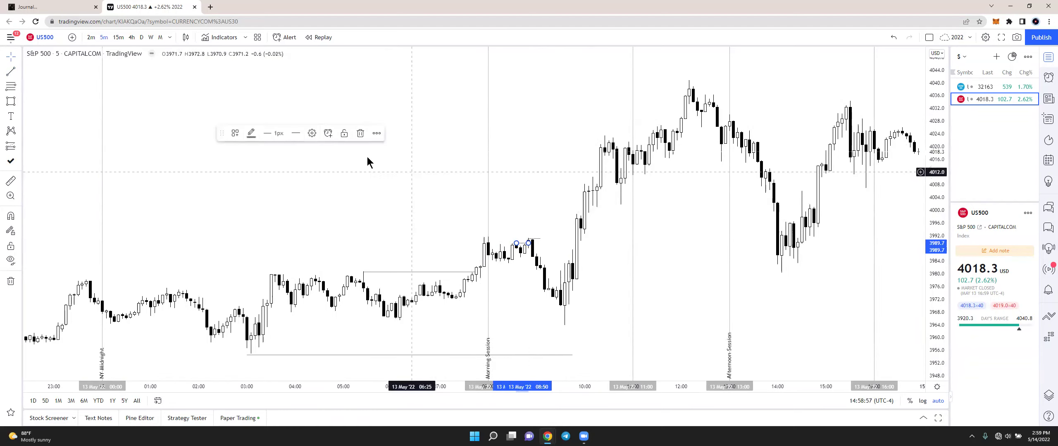
left_click(360, 133)
left_click(536, 238)
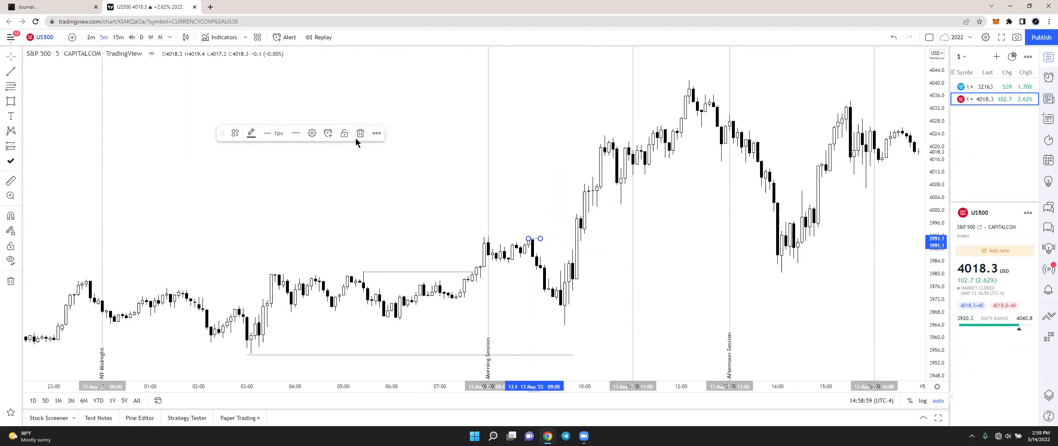
key("Delete")
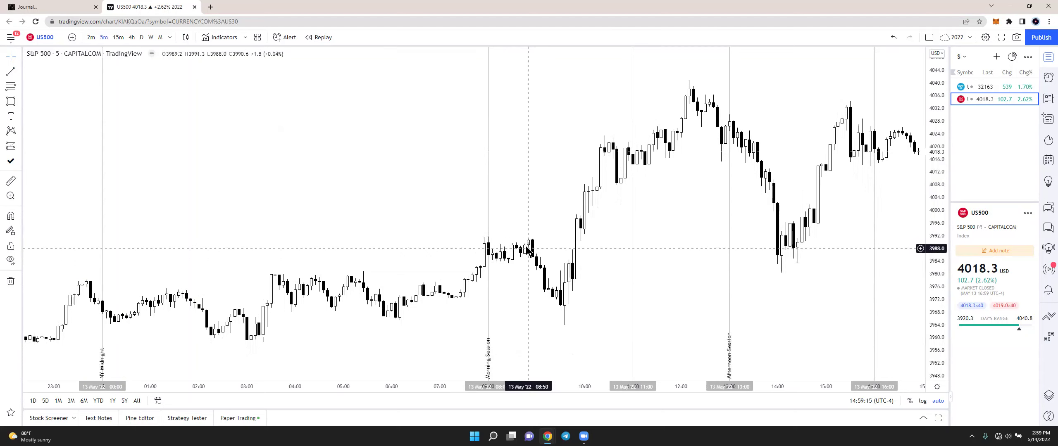
Switch the chart to the 2-minute timeframe and focus on the price action between the Morning and Afternoon Session lines.
left_click(90, 37)
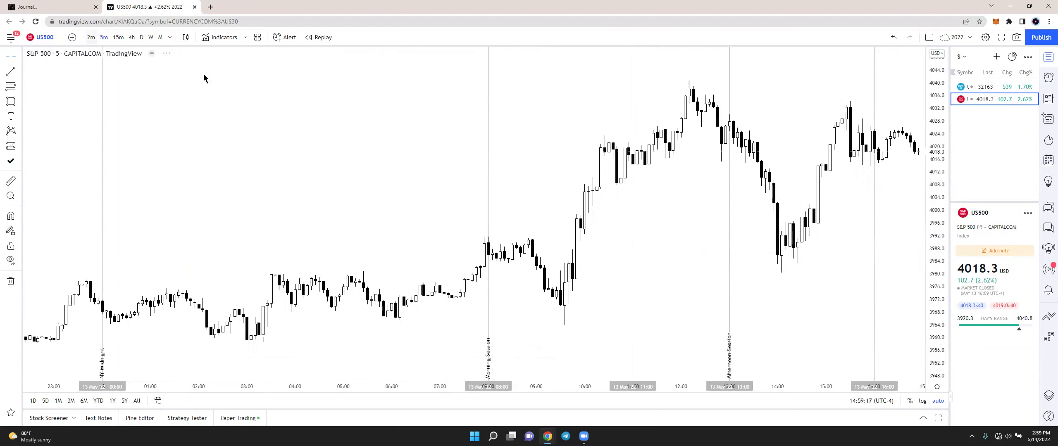
scroll(476, 140, "down", 2)
left_click_drag(513, 150, 574, 145)
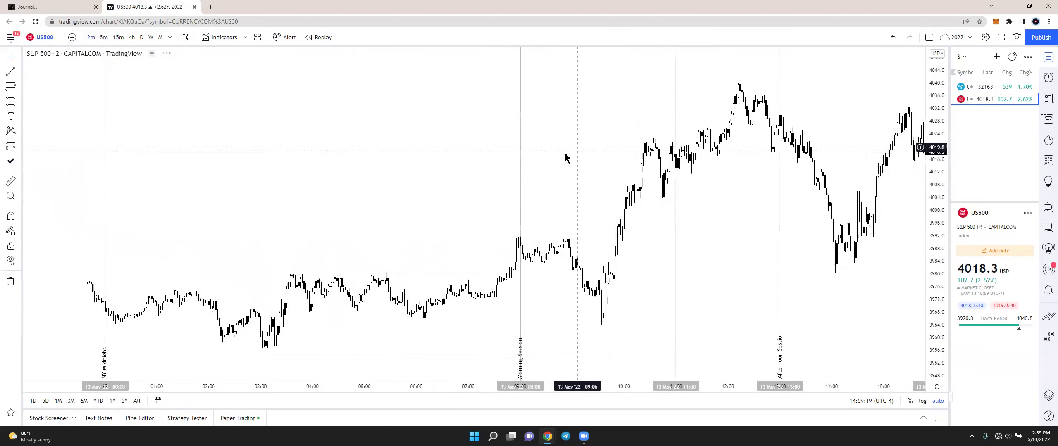
scroll(573, 145, "up", 6)
left_click_drag(446, 170, 708, 136)
scroll(447, 219, "up", 3)
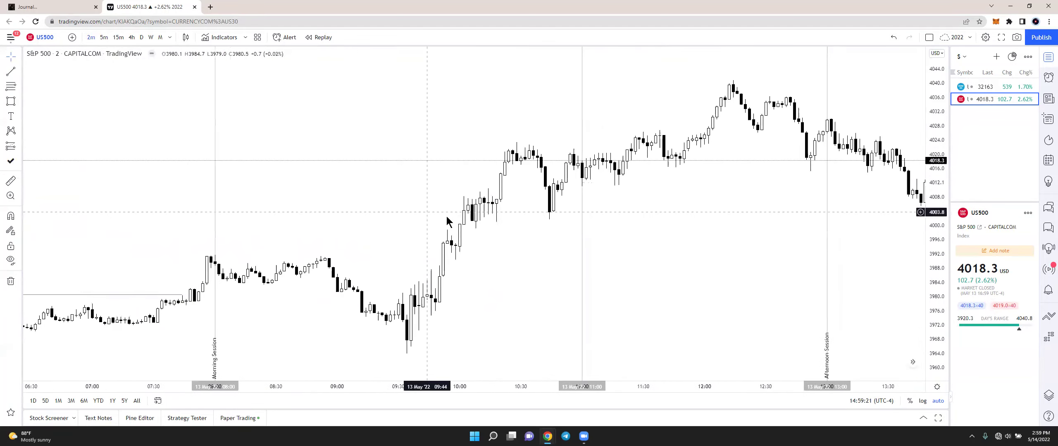
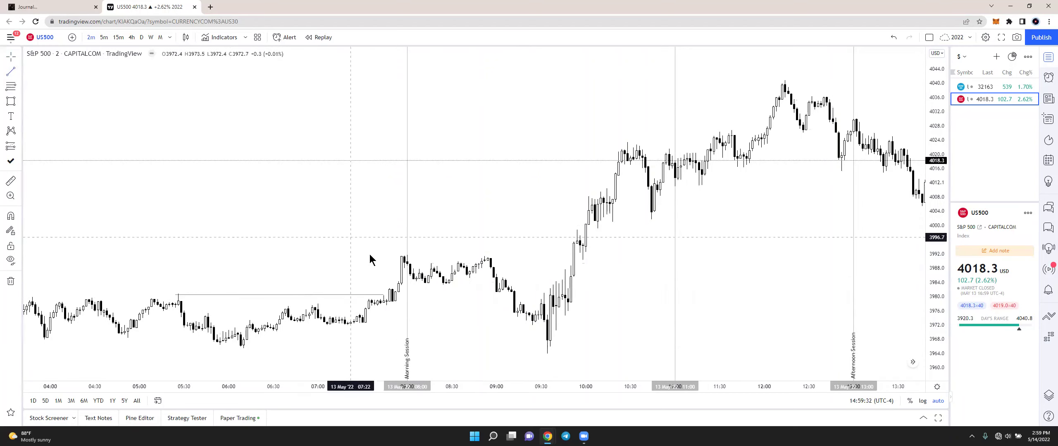
Draw two horizontal trend lines starting at 07:50 on 13 May, at 3982.0 and 3978.4, extending past the Morning Session line.
left_click(392, 290)
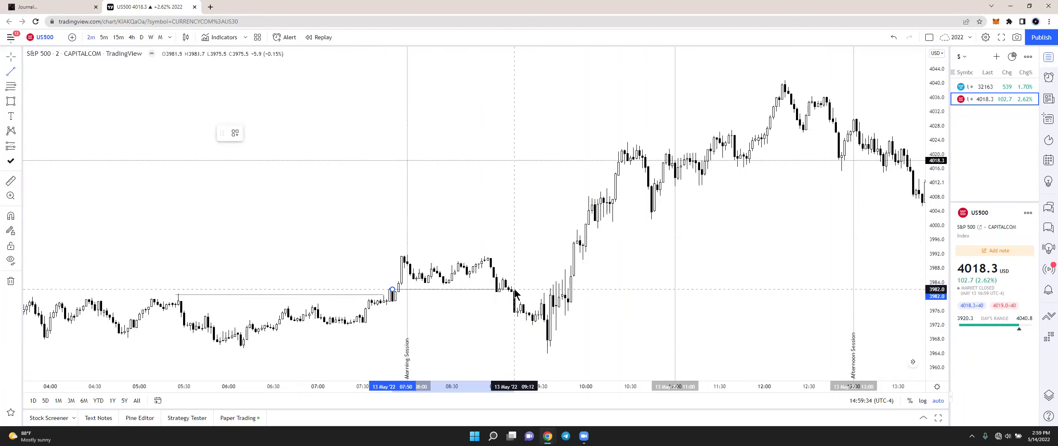
left_click(514, 291)
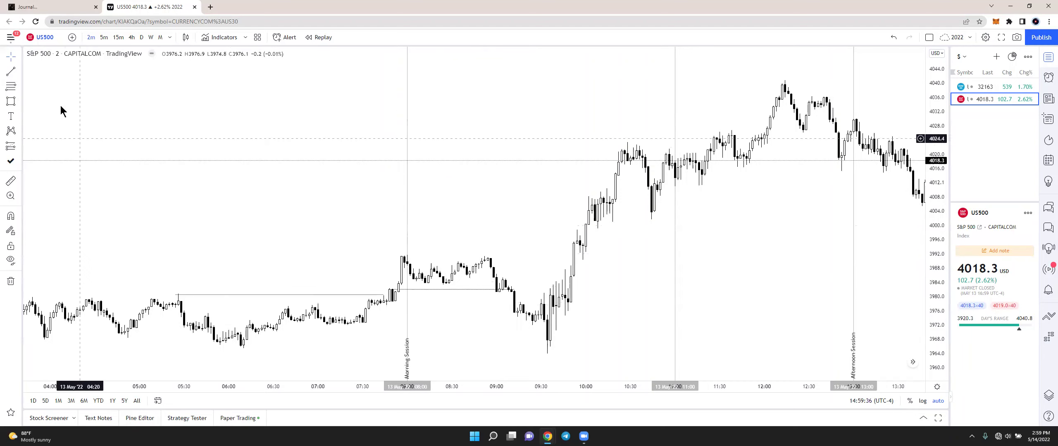
left_click(391, 302)
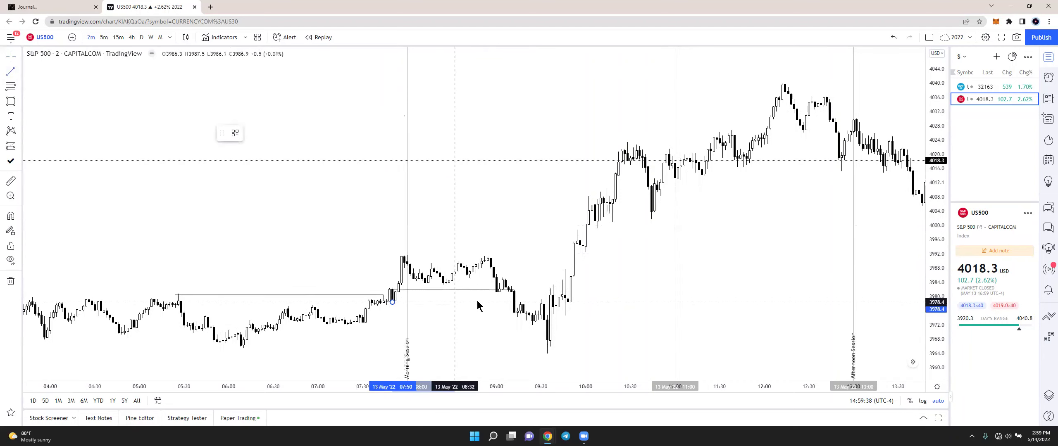
left_click(548, 303)
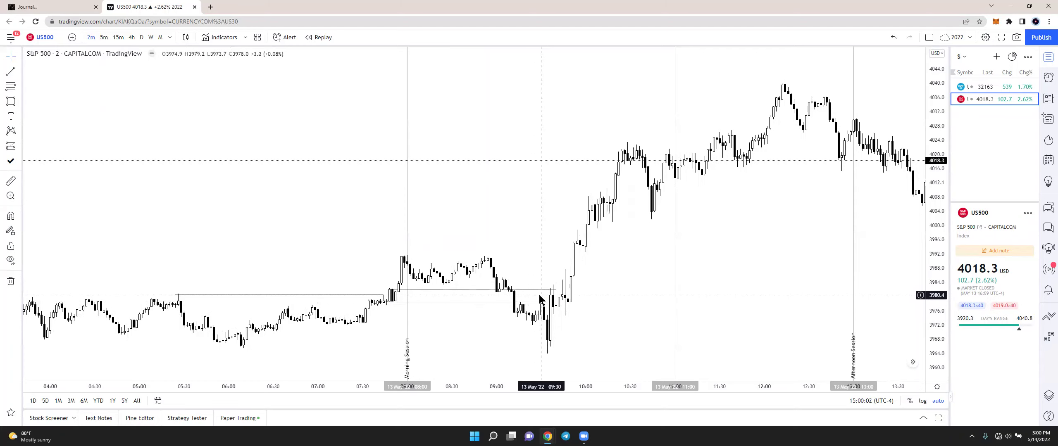
Place a short position at 09:30 on 13 May with entry at 3980.3, stop at about 3985.8 and target at about 3964.3.
left_click(19, 148)
left_click(45, 164)
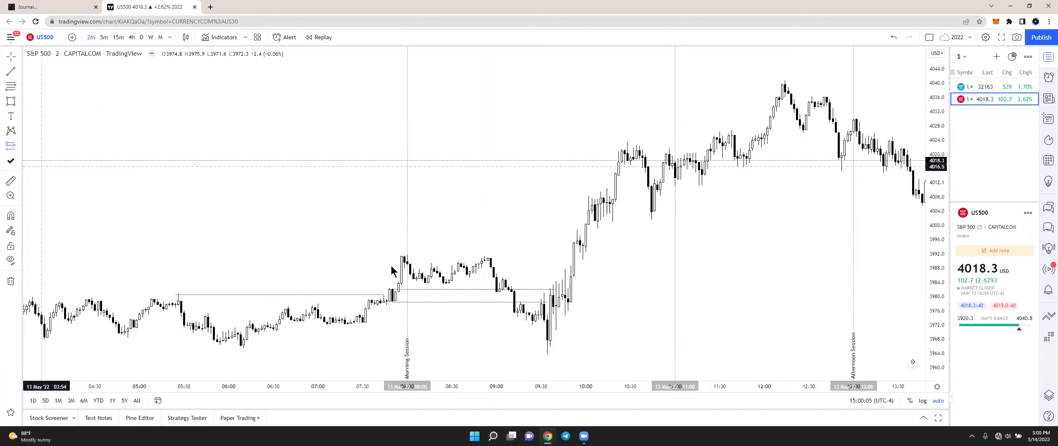
left_click(542, 298)
left_click_drag(541, 236, 541, 276)
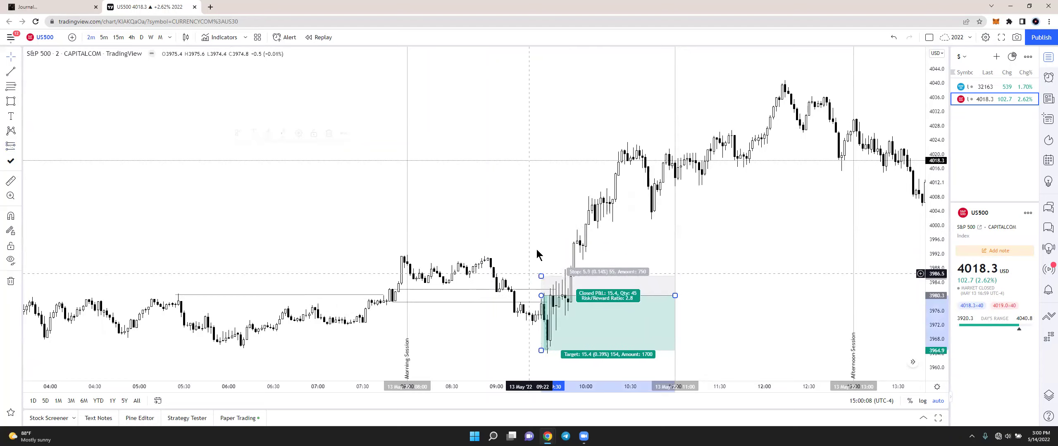
scroll(537, 255, "down", 3)
mouse_move(672, 322)
left_mouse_down()
mouse_move(665, 358)
mouse_move(663, 325)
left_mouse_up()
left_click(650, 325)
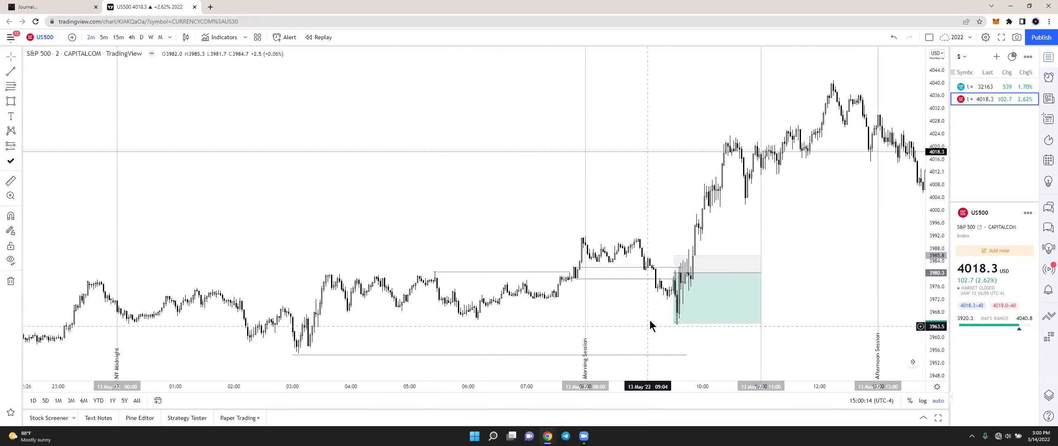
scroll(649, 324, "right", 1)
Delete the short position drawing from the chart.
left_click(661, 320)
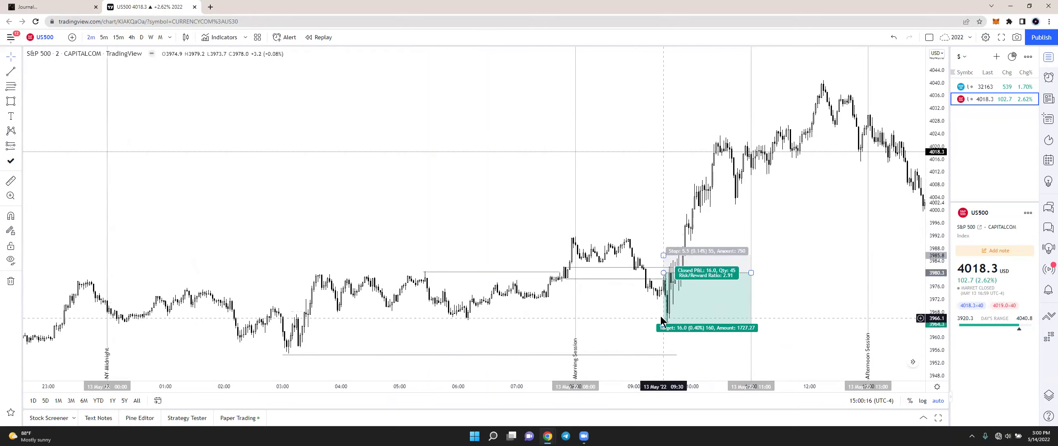
left_click(649, 273)
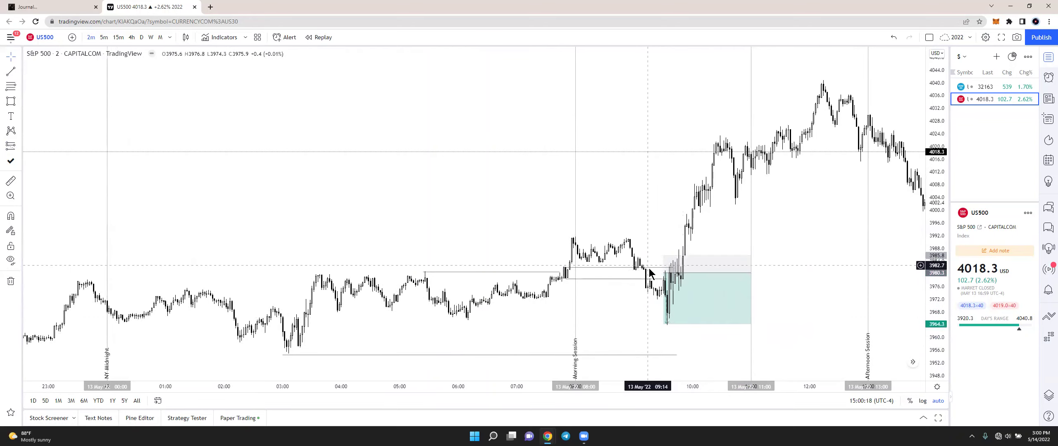
left_click(673, 316)
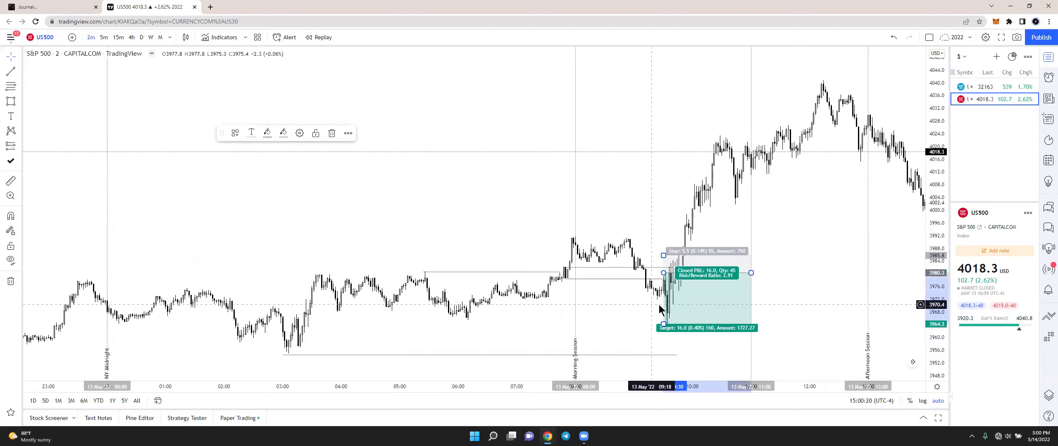
left_click(331, 133)
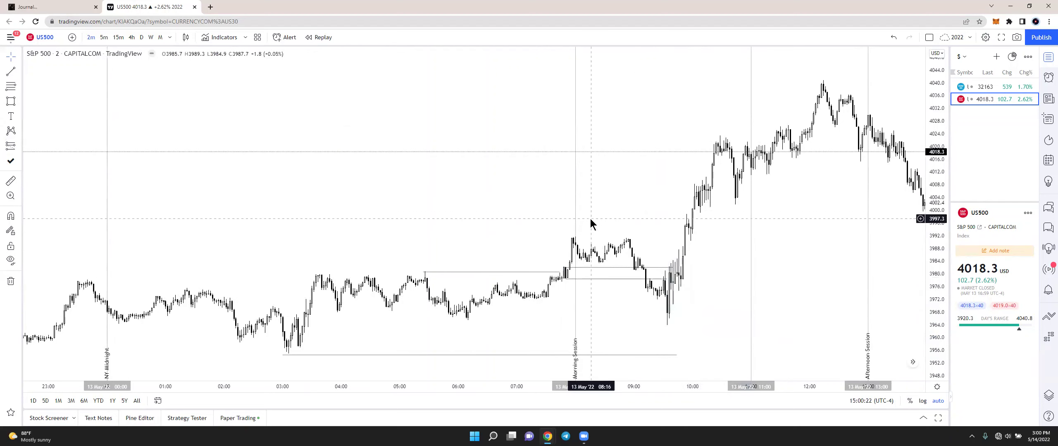
Switch the chart to the 5-minute timeframe and focus on 13 May price action around the Morning Session line.
scroll(591, 220, "up", 2)
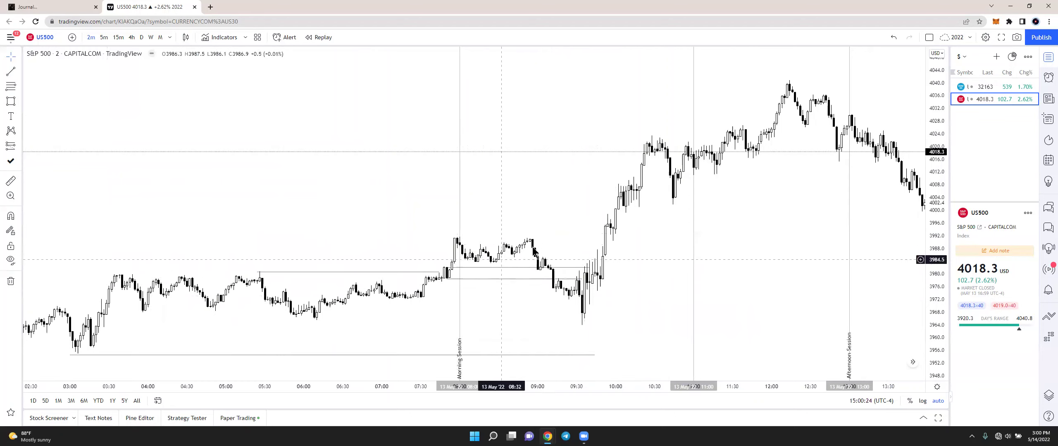
left_click(104, 38)
scroll(692, 206, "up", 5)
left_click_drag(701, 223, 507, 255)
left_click_drag(761, 248, 653, 239)
left_click_drag(668, 205, 661, 206)
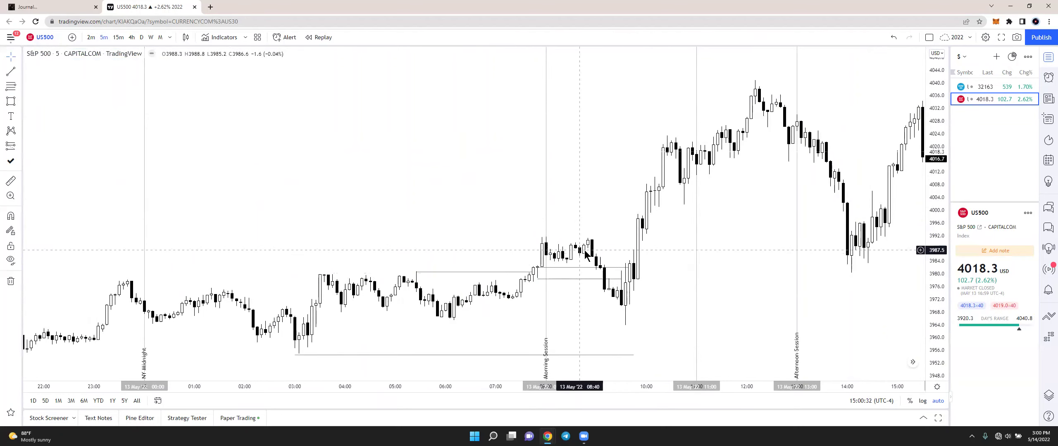
Draw a horizontal trend line from 08:50 at about 3987.6 and a shorter one just below it, both extending to the 09:50 area.
left_click(13, 73)
left_click(591, 249)
left_click(641, 249)
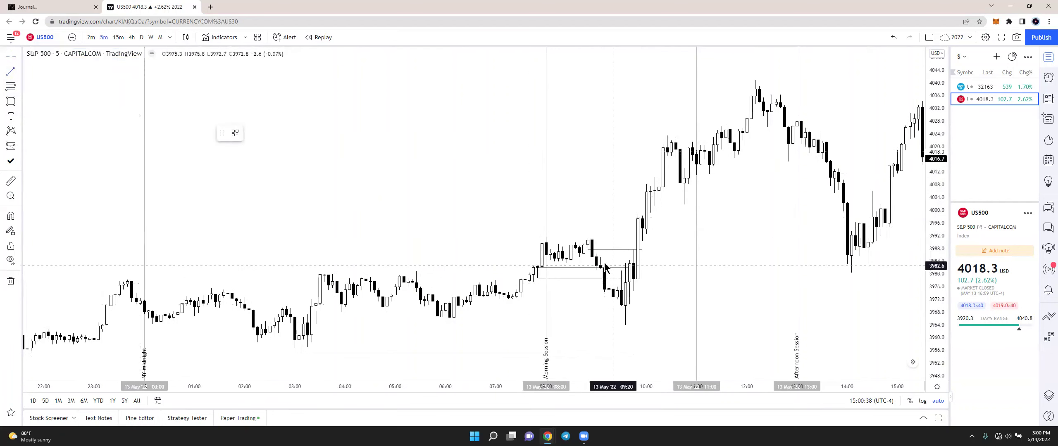
left_click(640, 254)
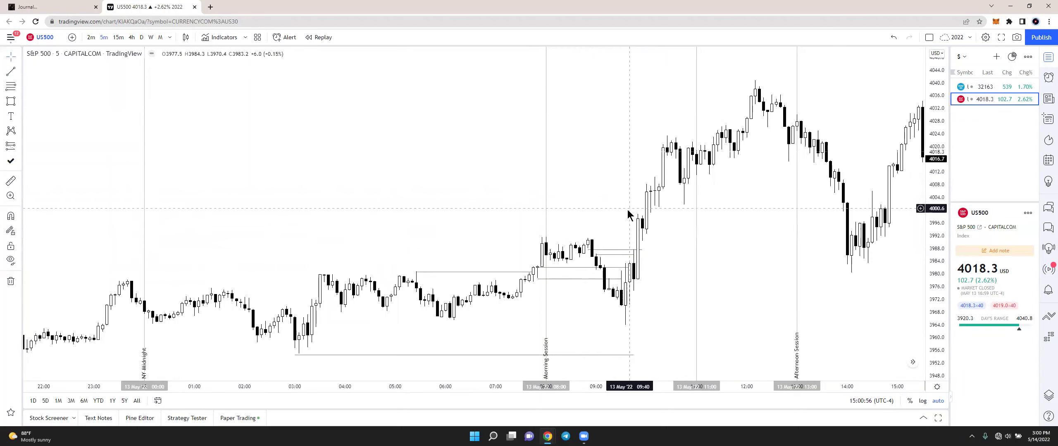
Draw a Fib retracement from the 3974.6 low to the 3998.4 high after the Morning Session line and remove it again.
left_click(11, 86)
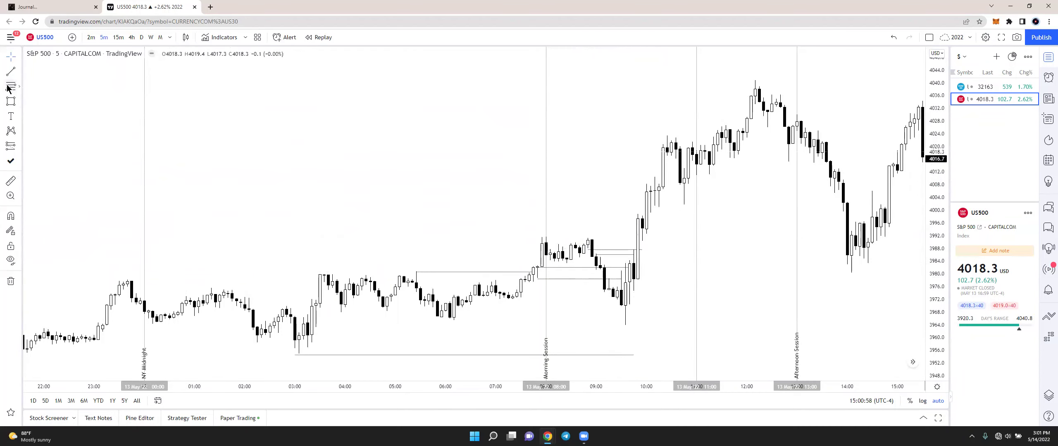
left_click(638, 292)
left_click(645, 215)
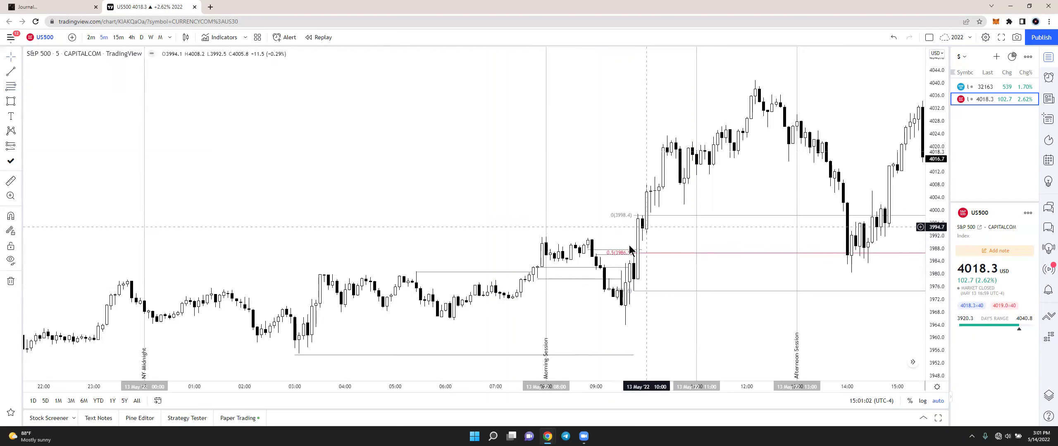
left_click(648, 253)
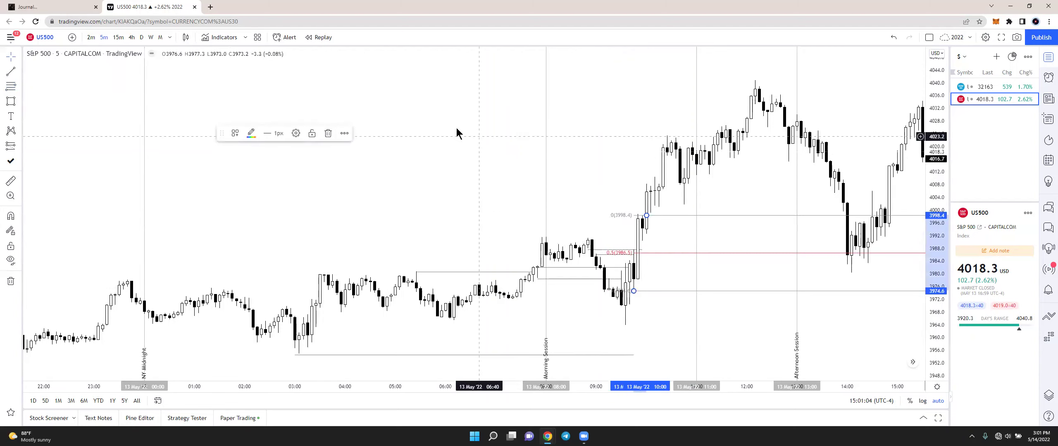
left_click(329, 133)
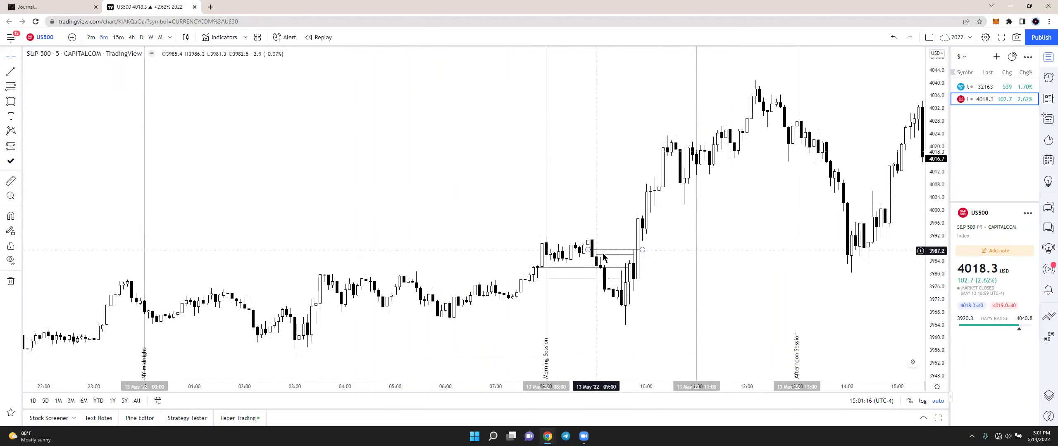
Switch the chart to the 2-minute timeframe and examine the price action after the Morning Session line.
scroll(604, 244, "up", 2)
scroll(604, 244, "down", 4)
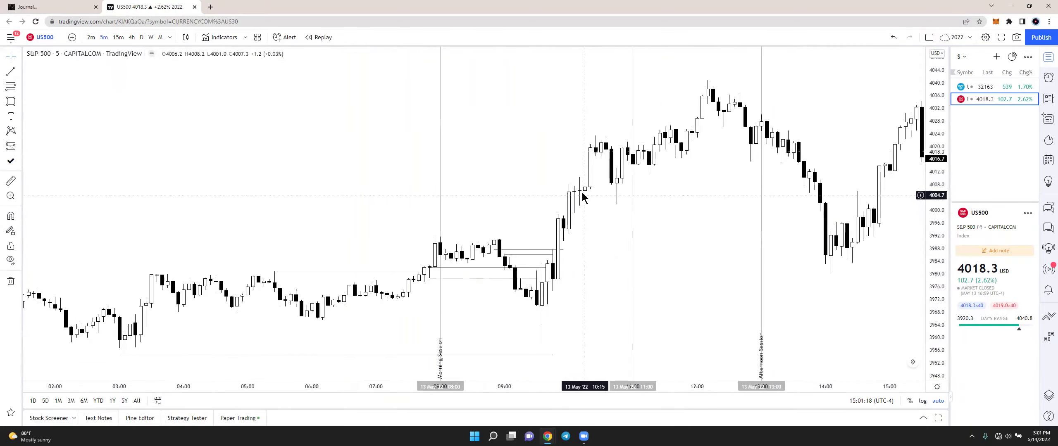
scroll(633, 172, "up", 2)
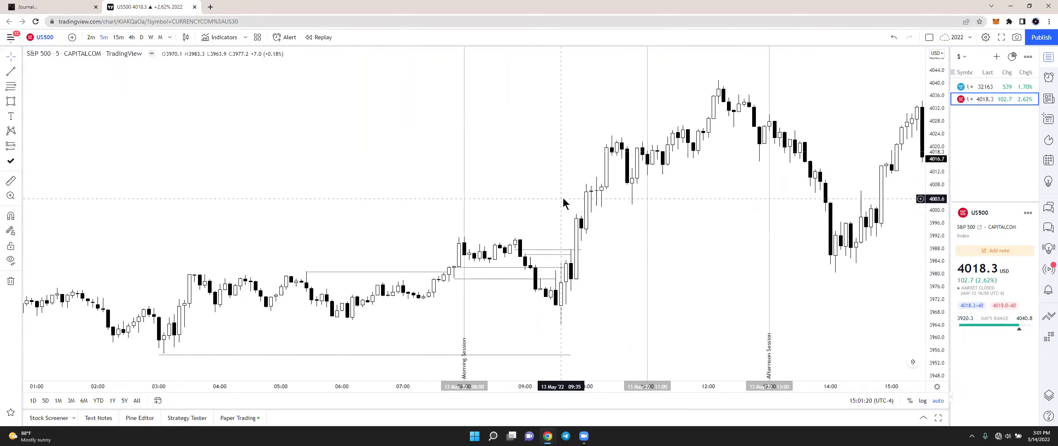
scroll(446, 155, "down", 4)
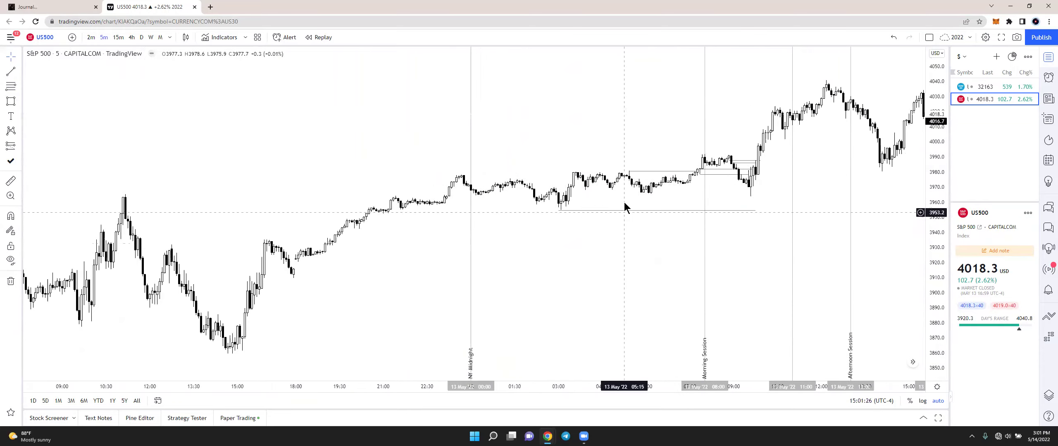
left_click(91, 38)
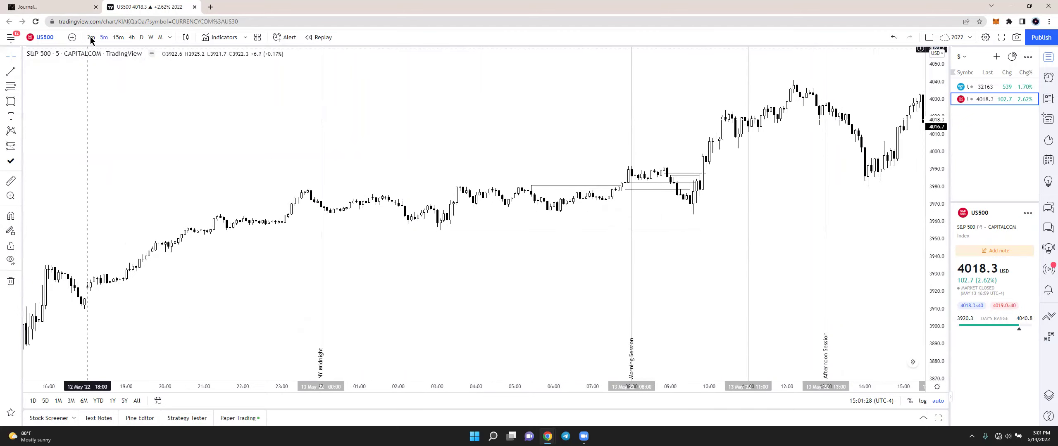
scroll(537, 215, "up", 4)
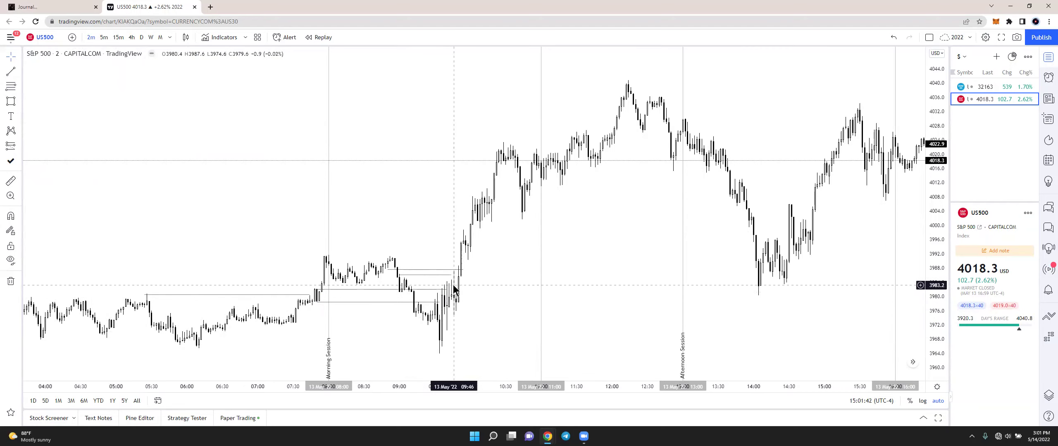
left_click_drag(469, 303, 486, 298)
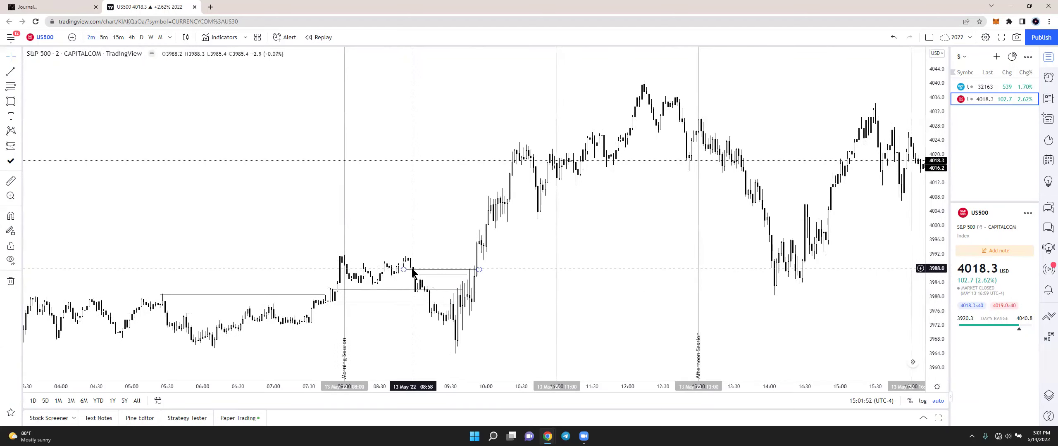
Delete the four short horizontal trend lines around the Morning Session price action, keeping the 05:25 high and 03:00 low lines.
scroll(459, 250, "down", 3)
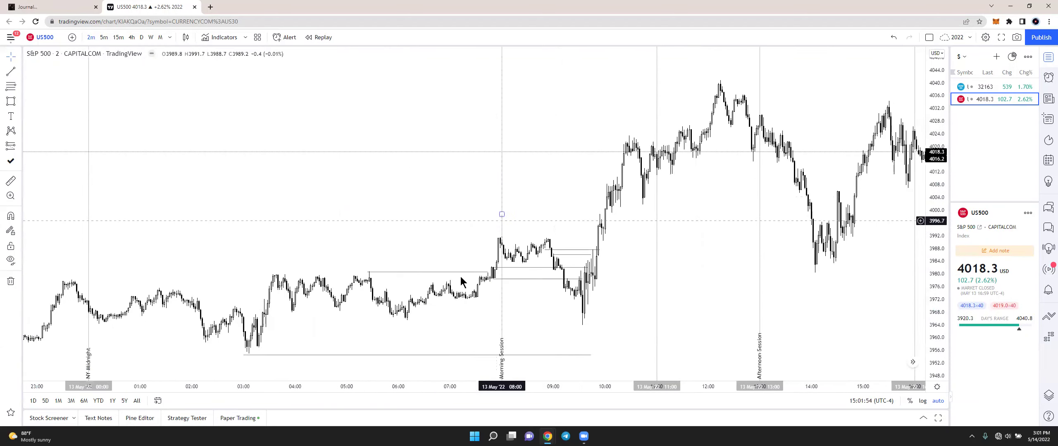
left_click(566, 256)
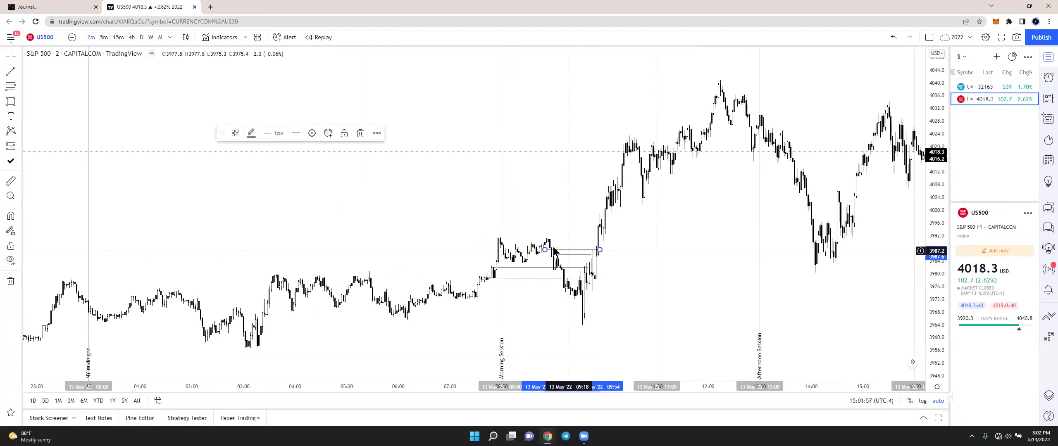
left_click(359, 132)
left_click(534, 268)
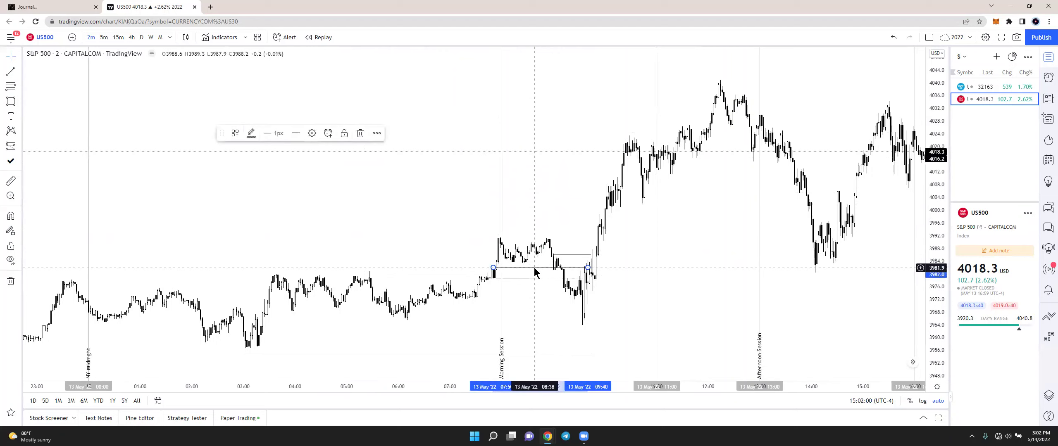
key("Delete")
left_click(568, 255)
key("Delete")
left_click(540, 279)
key("Delete")
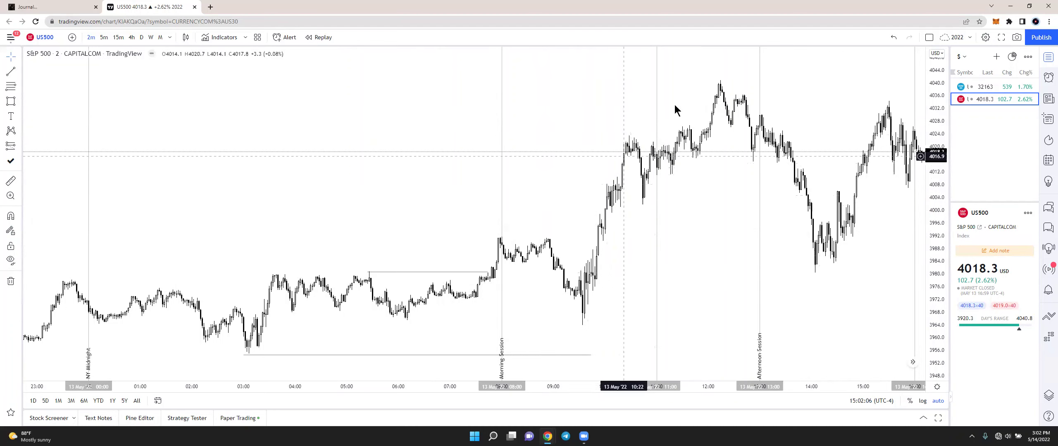
Switch the chart to the 15-minute timeframe and bring the 12 and 13 May price action into focus.
left_click_drag(689, 136, 605, 174)
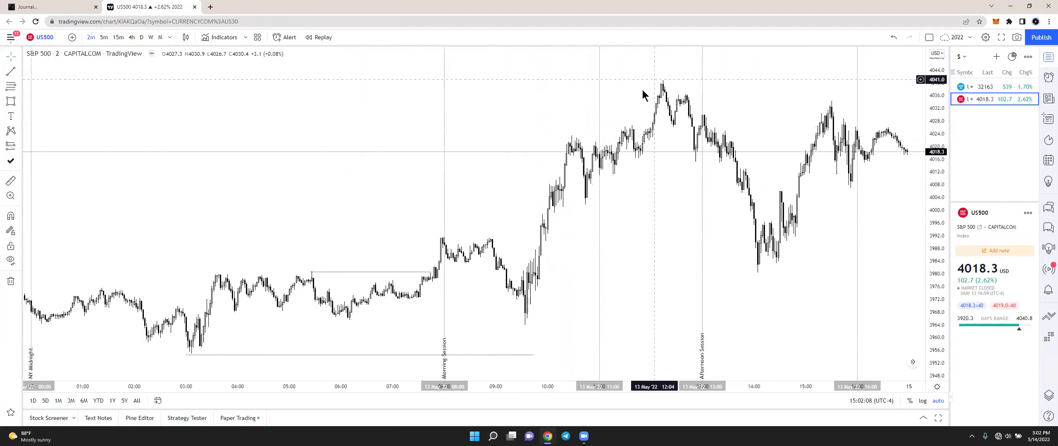
left_click(117, 39)
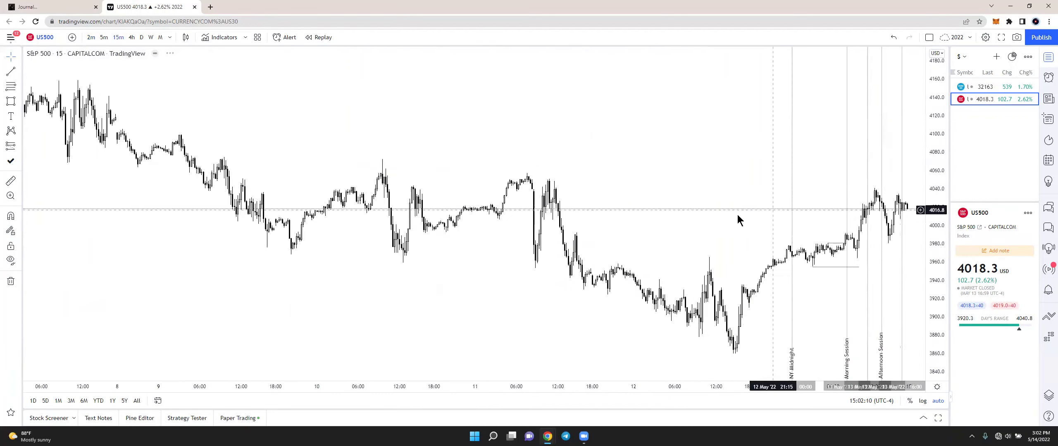
left_click_drag(737, 215, 540, 213)
scroll(621, 202, "up", 4)
left_click_drag(678, 186, 748, 169)
scroll(757, 185, "up", 3)
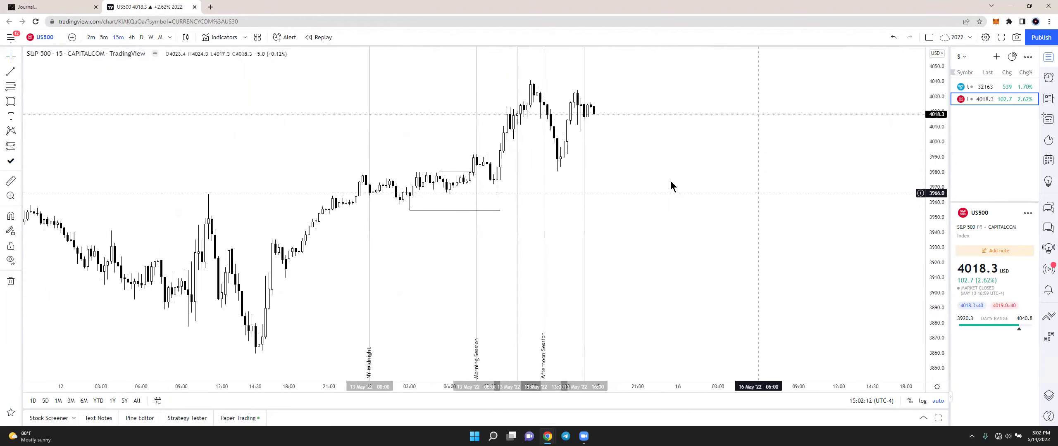
left_click_drag(673, 180, 775, 164)
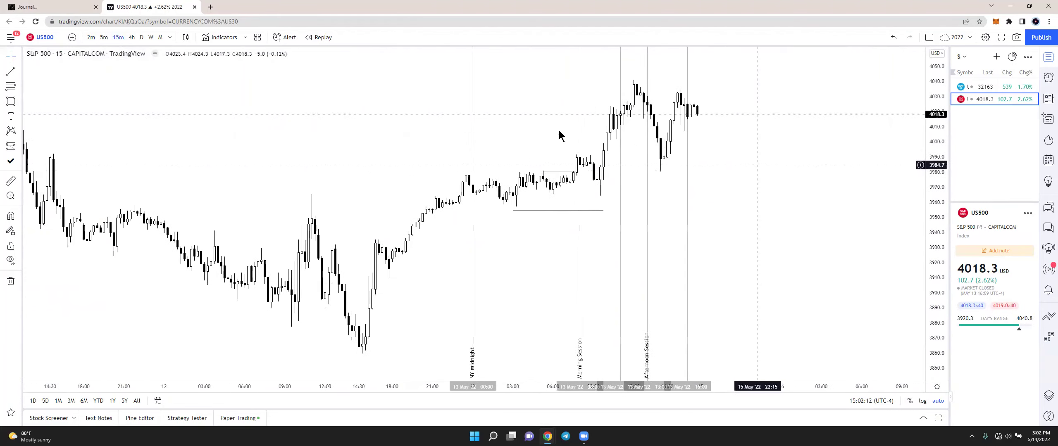
left_click(586, 210)
left_click(580, 231)
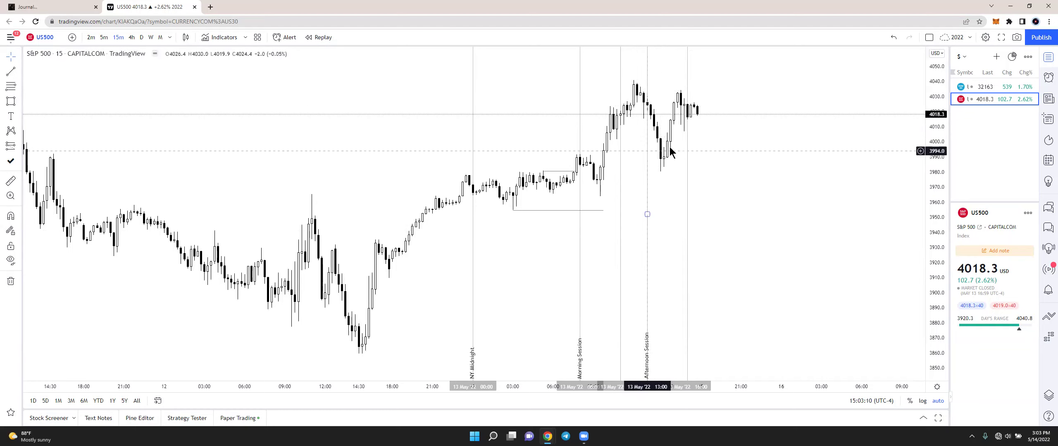
left_click(582, 225)
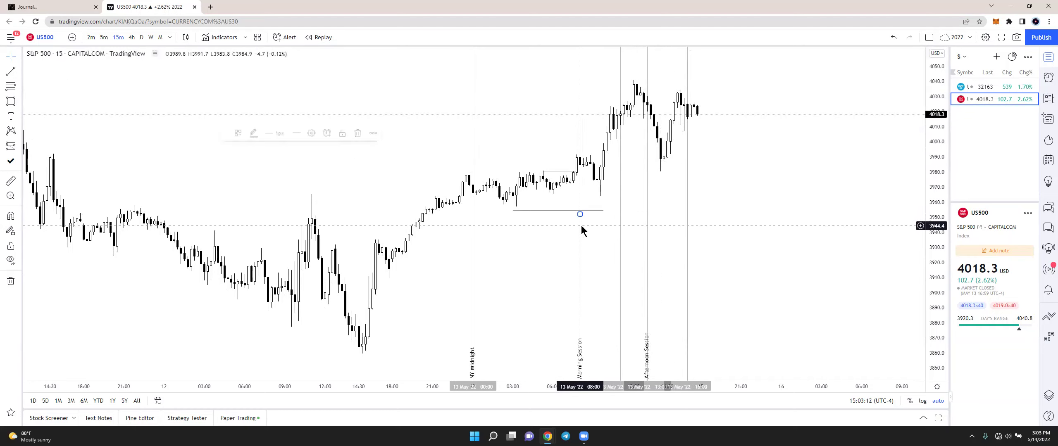
Delete the Morning Session and 11:00 vertical lines, and extend horizontal levels from 13 May's 09:30 low and the midday high.
key("Delete")
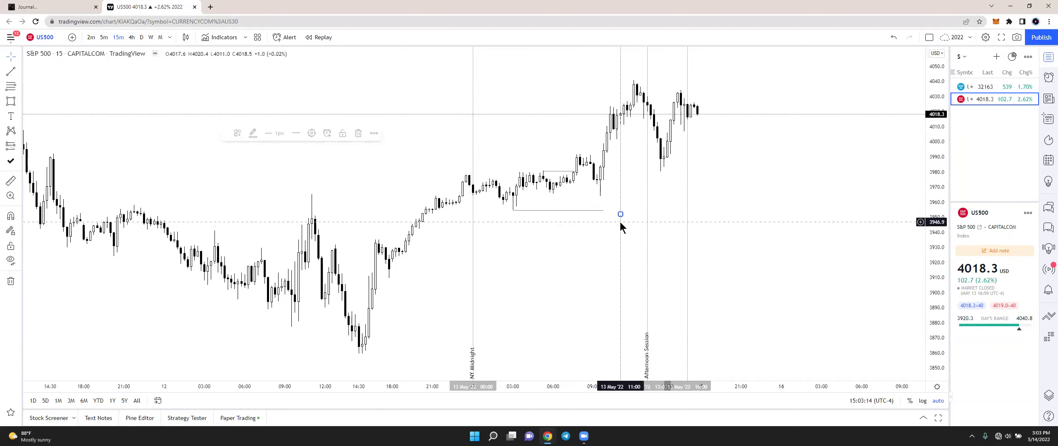
left_click(11, 71)
left_click_drag(615, 196, 714, 197)
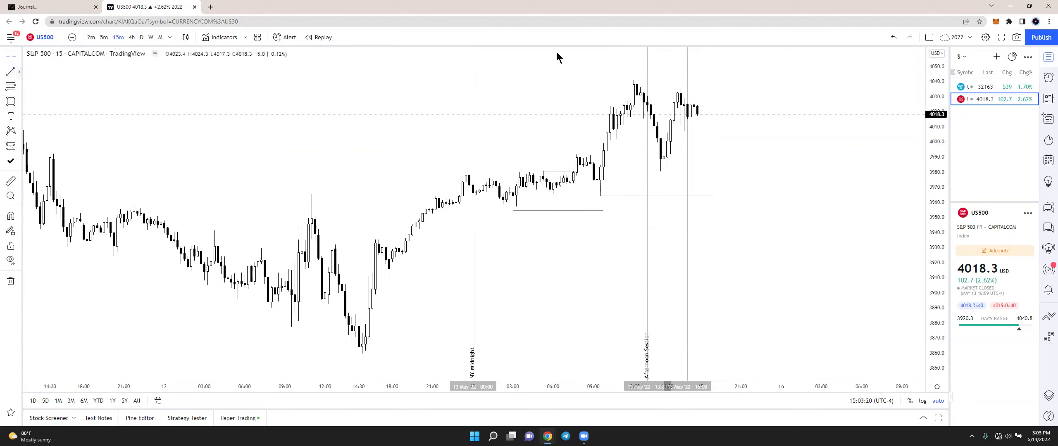
left_click_drag(666, 79, 727, 79)
Mark the gap on the 13 May morning rally with horizontal lines at about 3993 and 3984, ending near 14:00.
left_click_drag(604, 152, 657, 152)
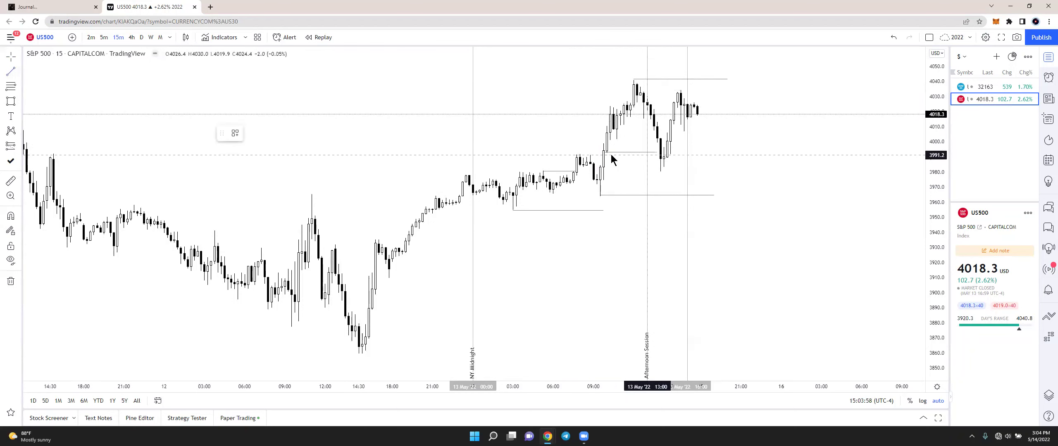
left_click(600, 165)
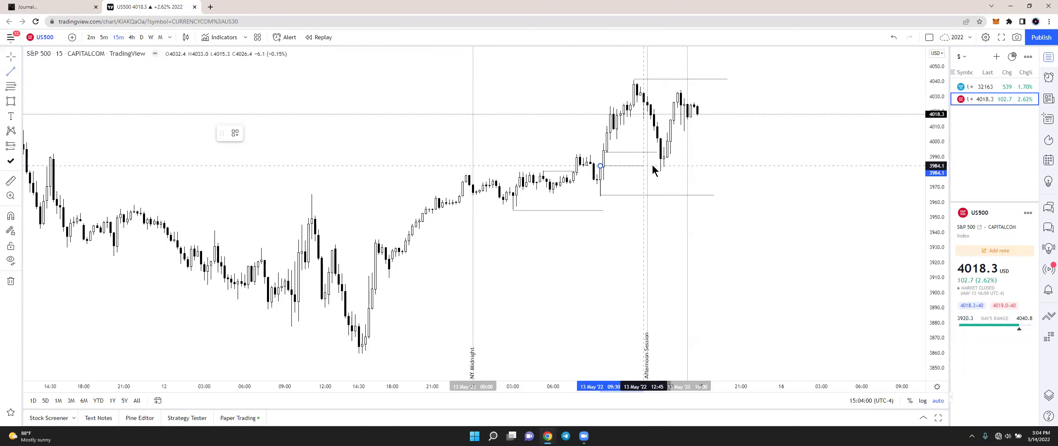
left_click(660, 165)
left_click(660, 153)
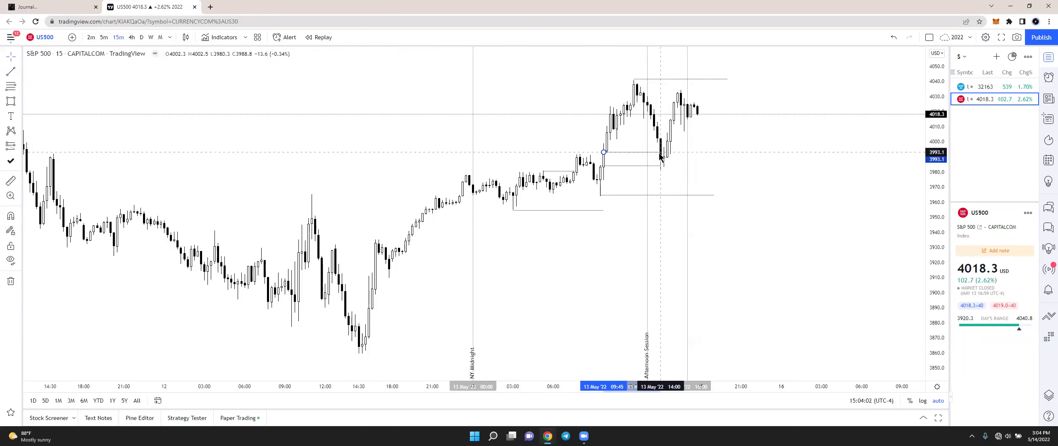
left_click(657, 153)
left_click(751, 147)
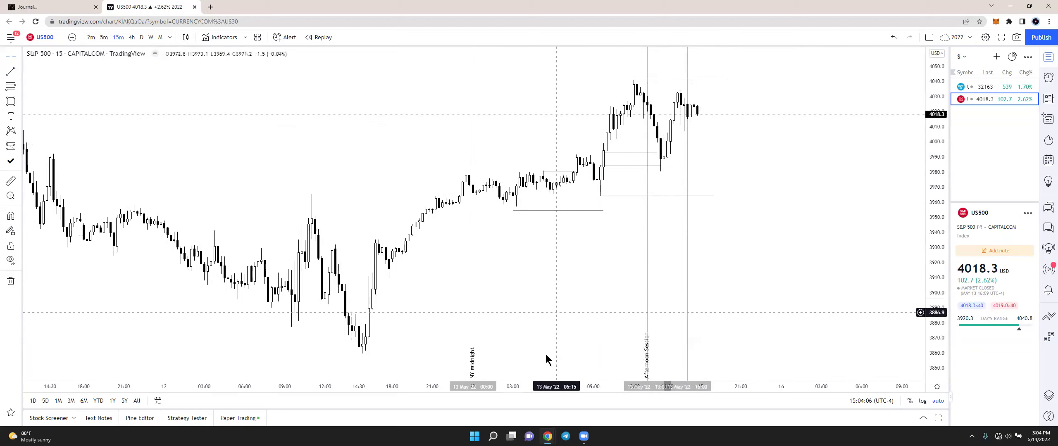
Switch to the browser window with US500 and US30 side by side and compare their 11 to 13 May swings.
left_click(547, 436)
left_click(562, 409)
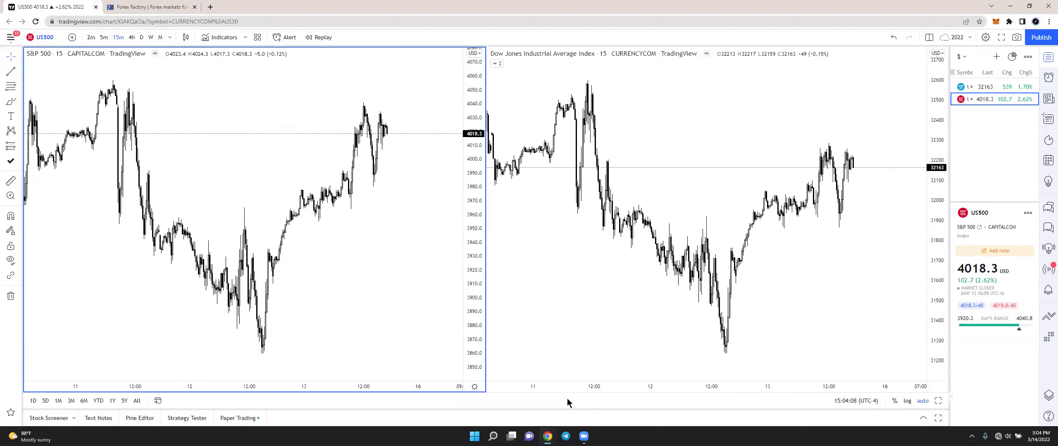
left_click(556, 276)
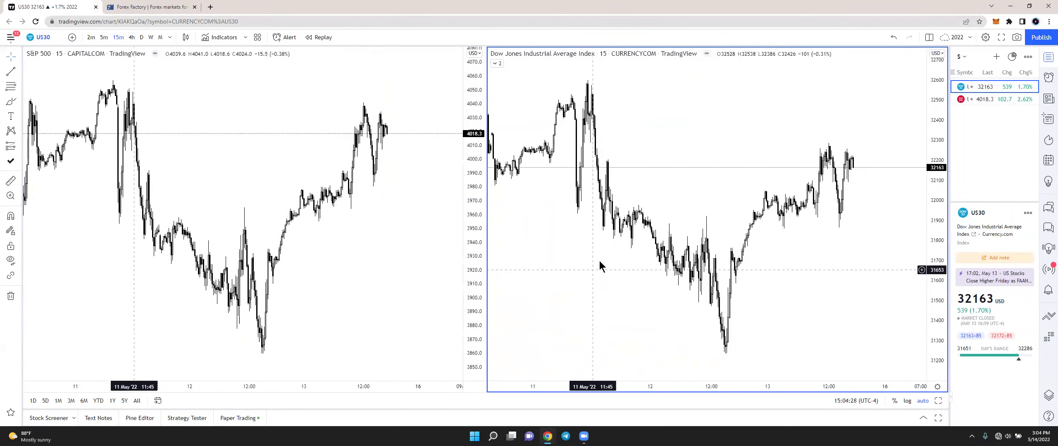
left_click(282, 234)
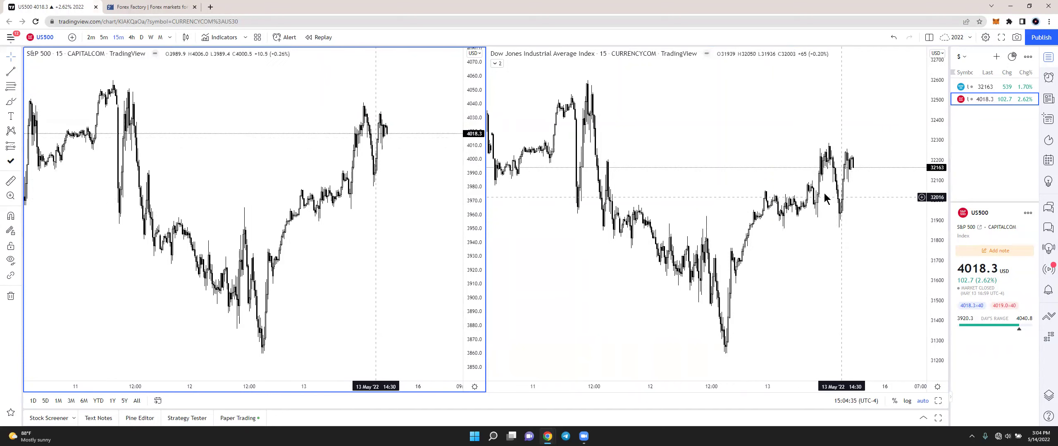
left_click(618, 137)
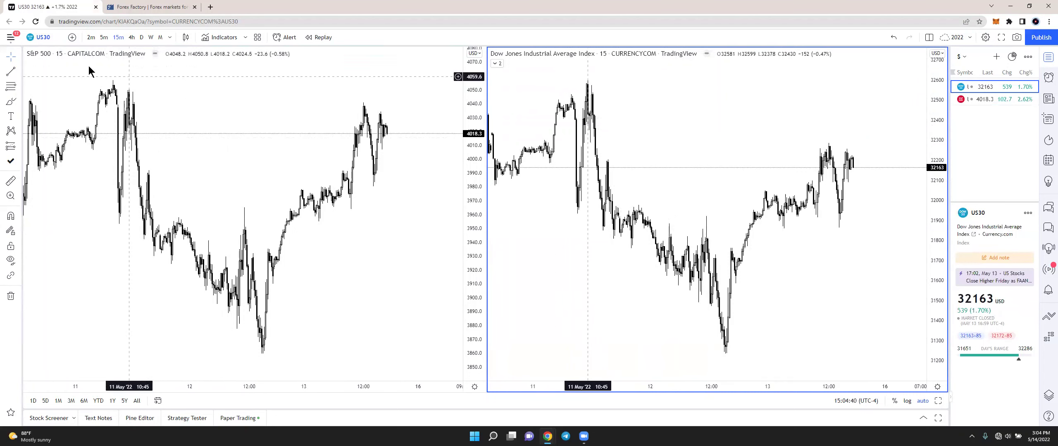
Draw an arrow on the US30 chart from the 13 May 09:30 low to the 14:15 low.
left_click(19, 73)
left_click(45, 71)
left_click(811, 213)
left_click(839, 230)
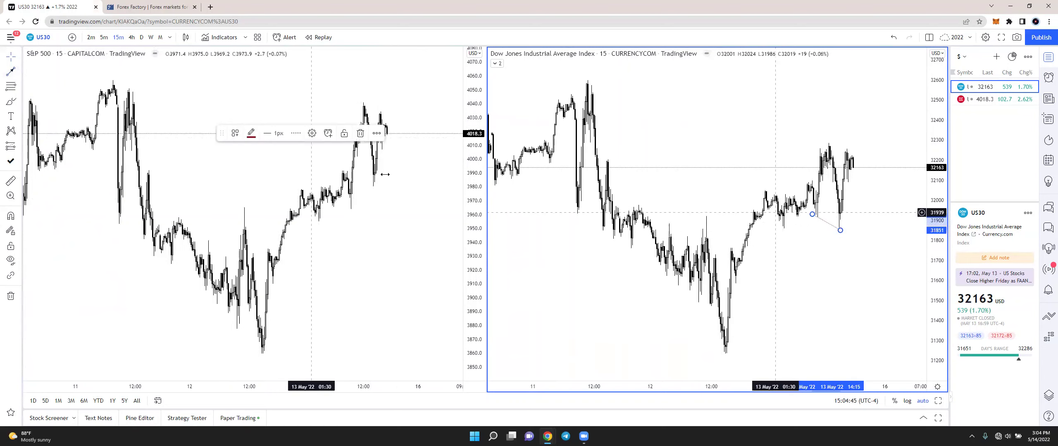
Label the US30 arrow SMT with the text aligned to the middle vertically.
left_click(319, 133)
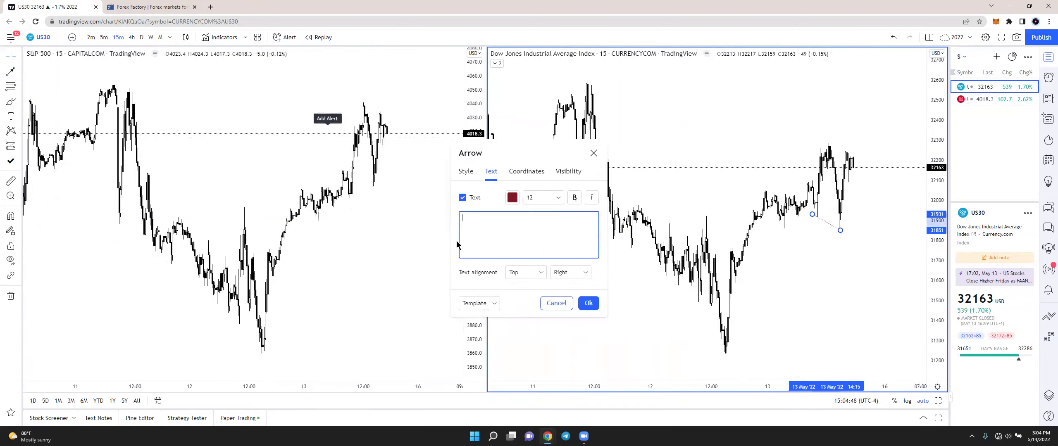
left_click(543, 272)
left_click(517, 297)
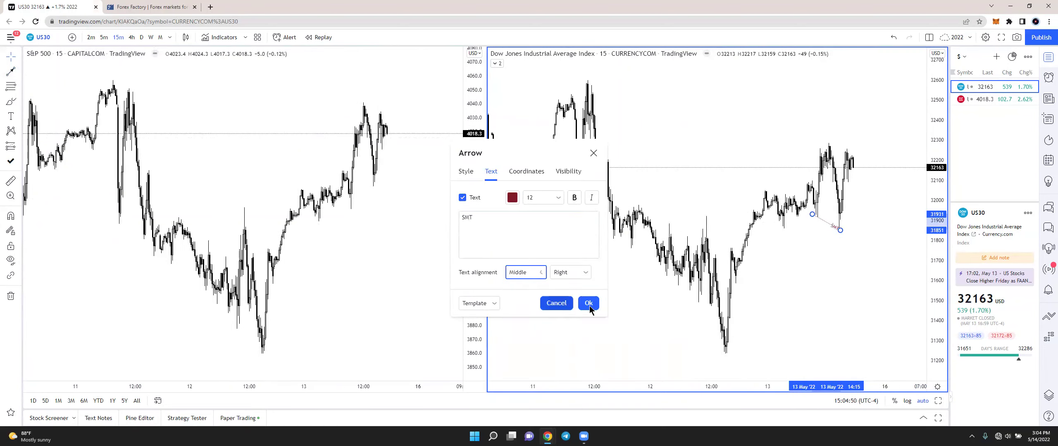
left_click(588, 304)
Adjust both ends of the US30 arrow to meet the 09:30 and 14:15 candle lows.
left_click(841, 231)
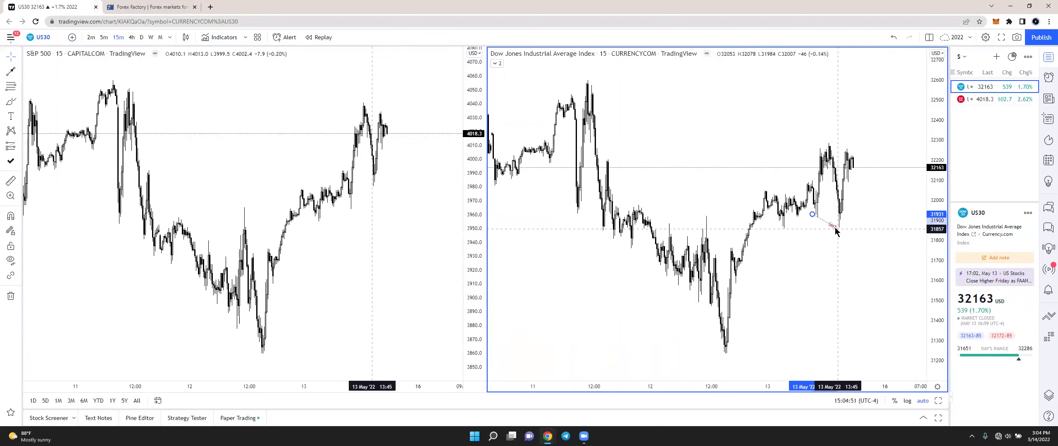
left_click_drag(812, 214, 818, 216)
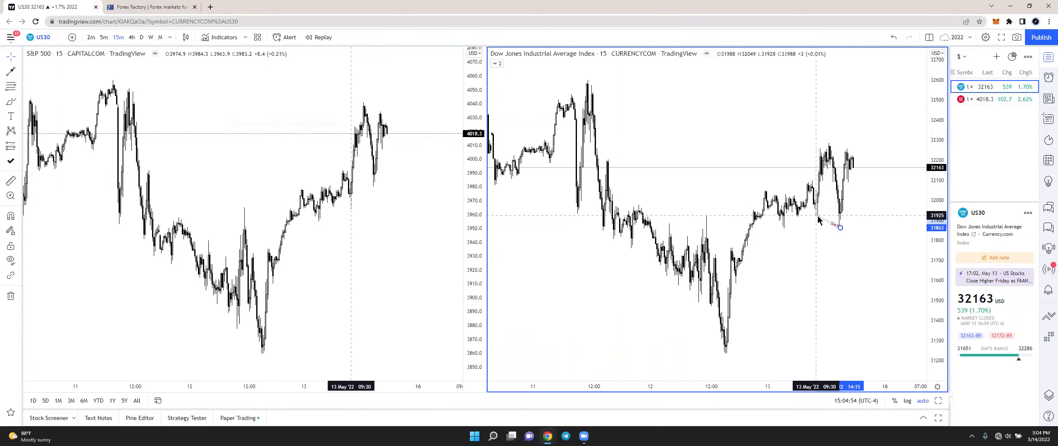
left_click(819, 243)
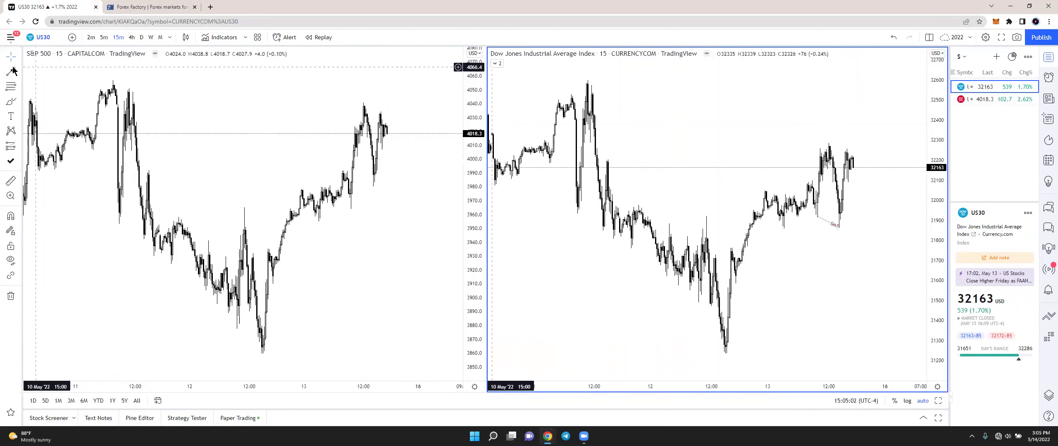
Draw an arrow on the US500 chart between the matching 13 May lows and label it SMT, centred along the arrow.
left_click_drag(351, 210, 376, 183)
left_click(312, 133)
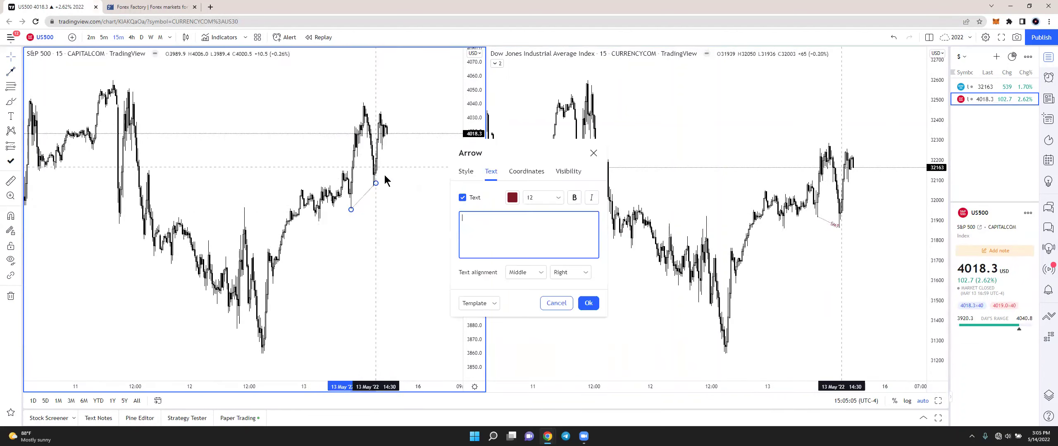
type("SMT")
left_click(556, 277)
left_click(558, 300)
left_click(588, 303)
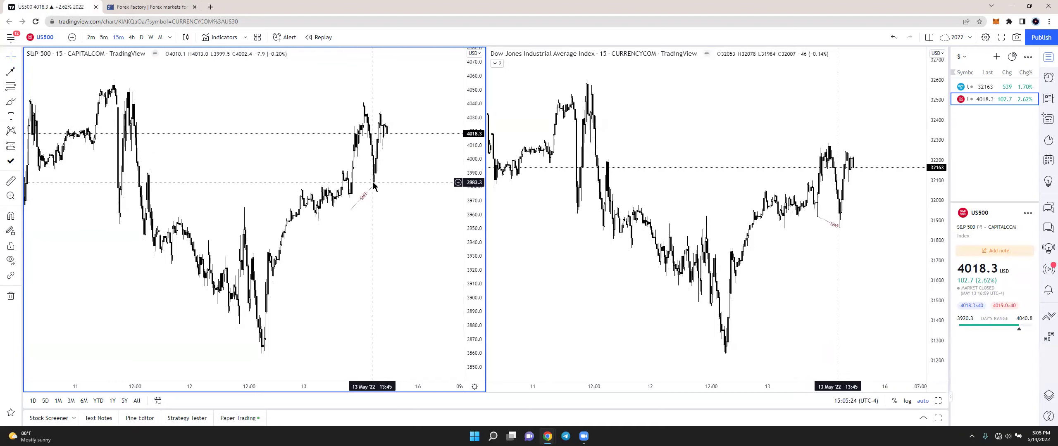
Return to the single US500 chart window and add a Long Position with entry at about 3984 and stop at about 3975.
mouse_move(547, 437)
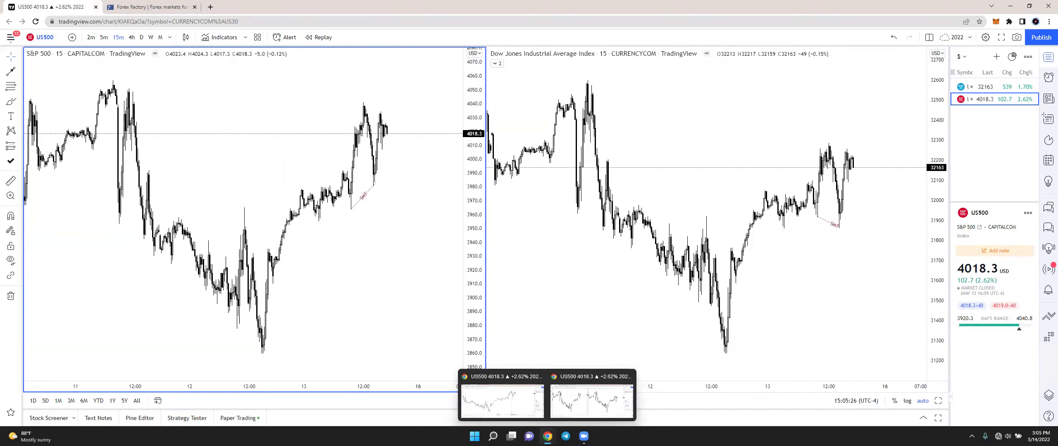
left_click(507, 402)
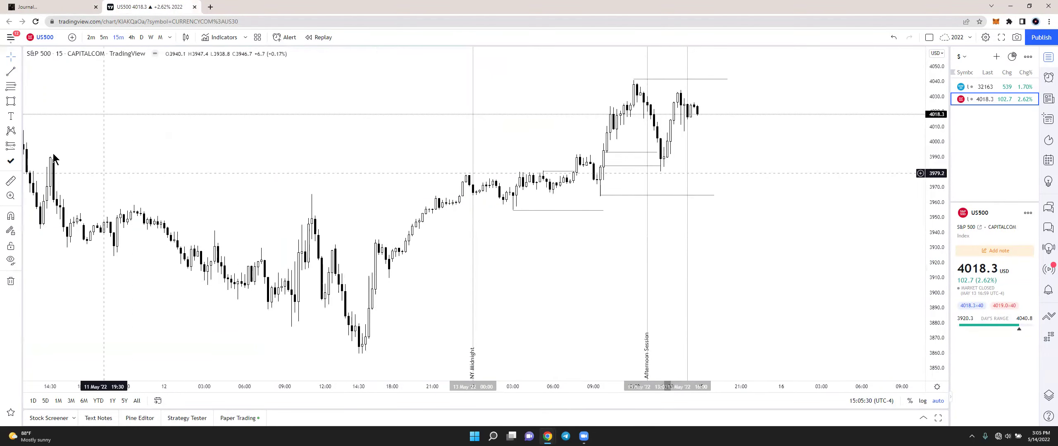
left_click(10, 146)
left_click(19, 146)
left_click(47, 149)
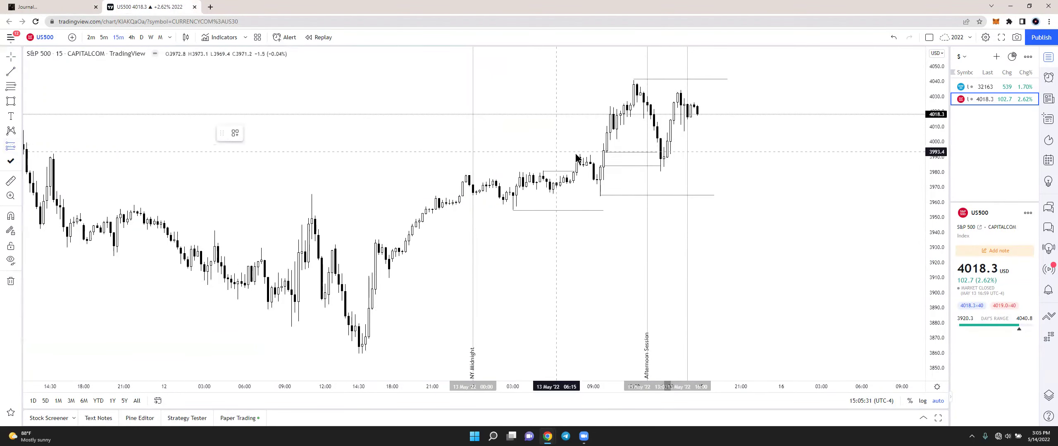
left_click(659, 165)
left_click_drag(660, 221, 656, 179)
left_click(615, 172)
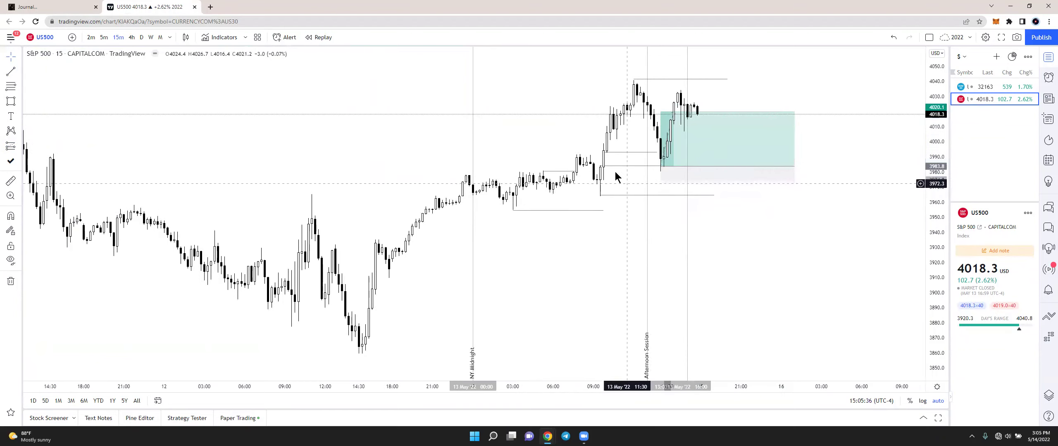
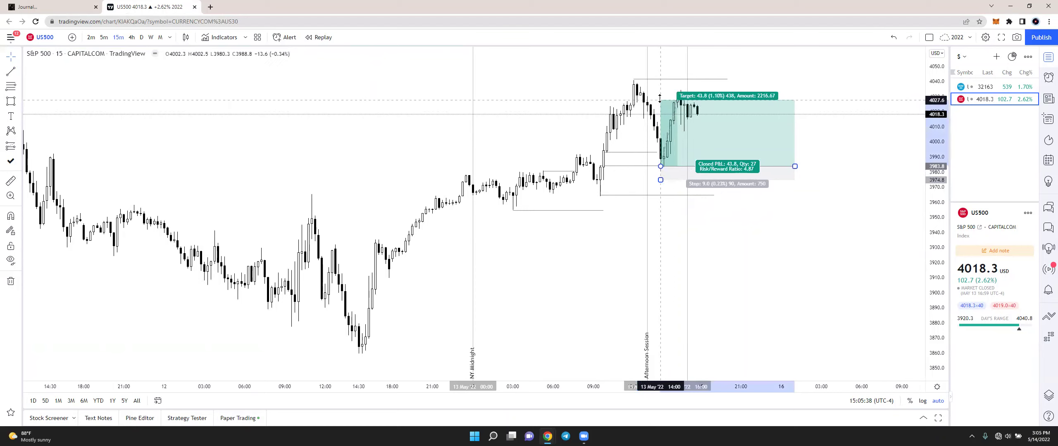
Try a Fibonacci retracement from about 3993 up to the 13 May high near 4042, and remove it.
left_click(625, 132)
scroll(616, 128, "up", 6)
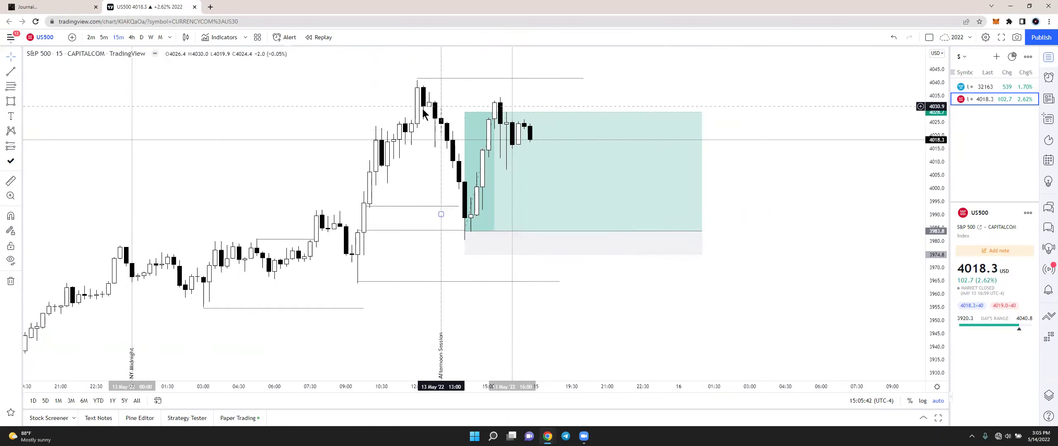
left_click(11, 86)
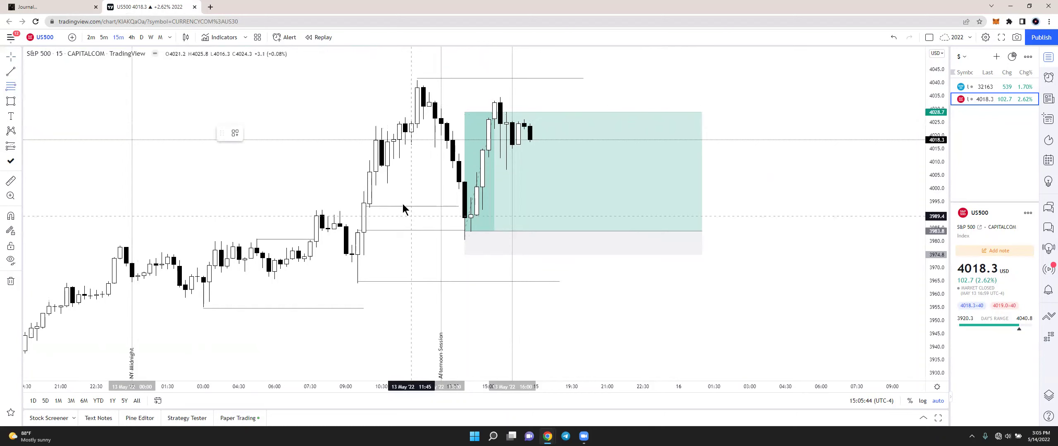
left_click_drag(399, 205, 465, 78)
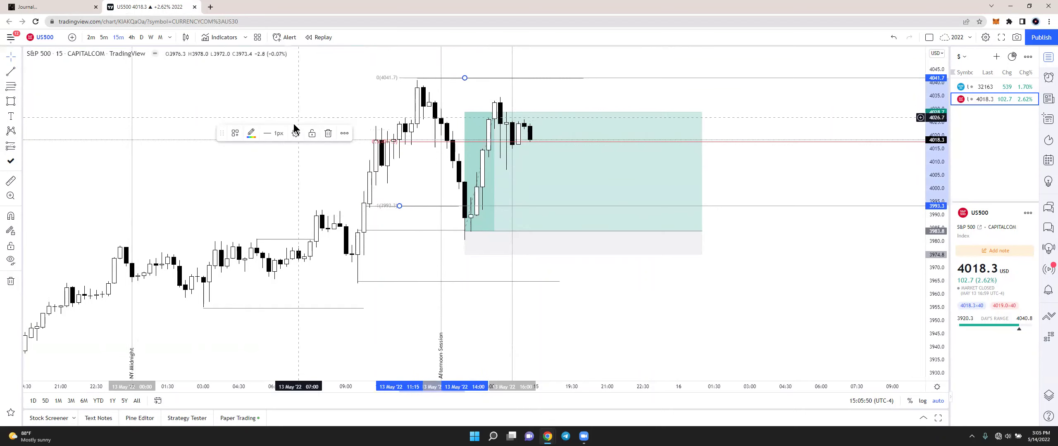
left_click(328, 133)
Circle the end of the 13 May high level line with a freehand Brush stroke, and remove the stroke.
left_click(19, 101)
left_click(41, 102)
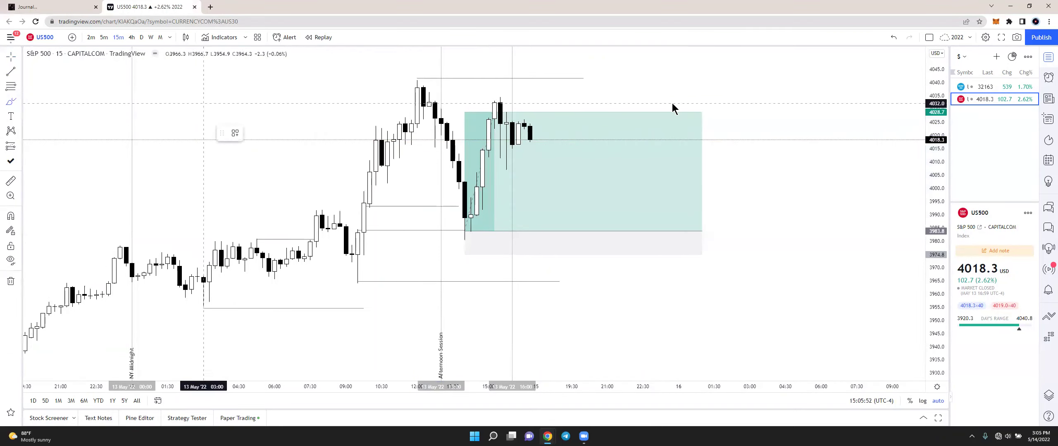
mouse_move(593, 73)
left_mouse_down()
mouse_move(580, 90)
mouse_move(577, 69)
left_mouse_up()
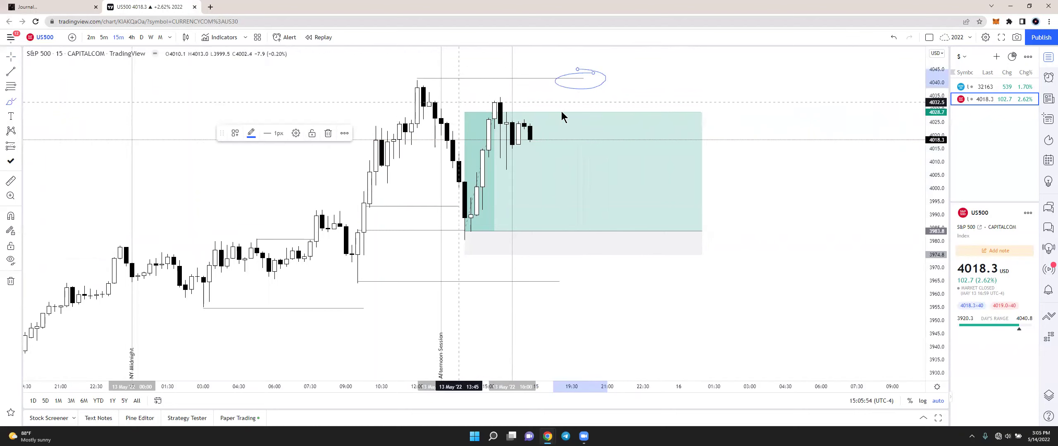
left_click(328, 133)
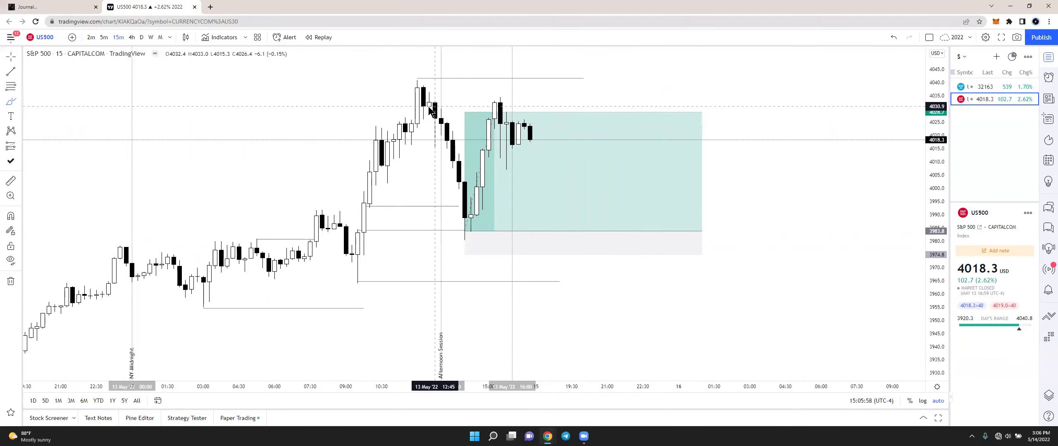
Sketch two Brush strokes from the candles around 12:45 across to the later 13 May high, and remove both.
left_click_drag(431, 108, 530, 108)
left_click_drag(430, 93, 523, 103)
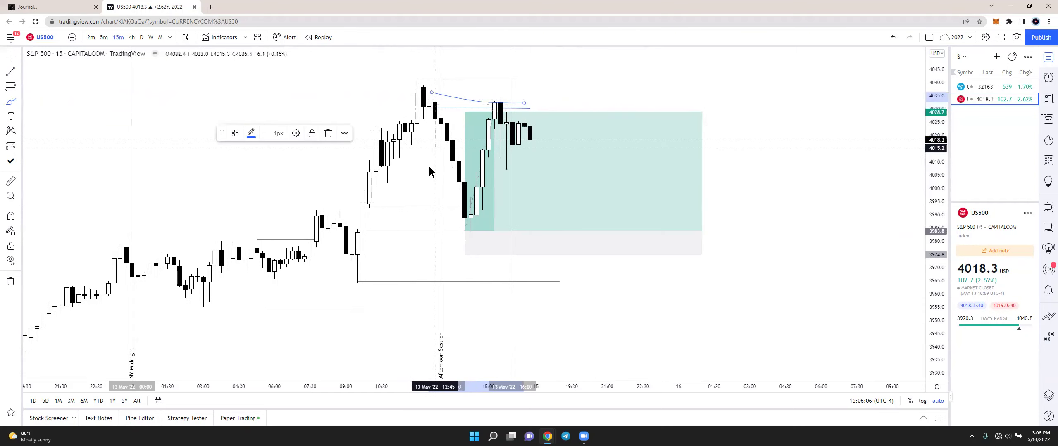
left_click(330, 133)
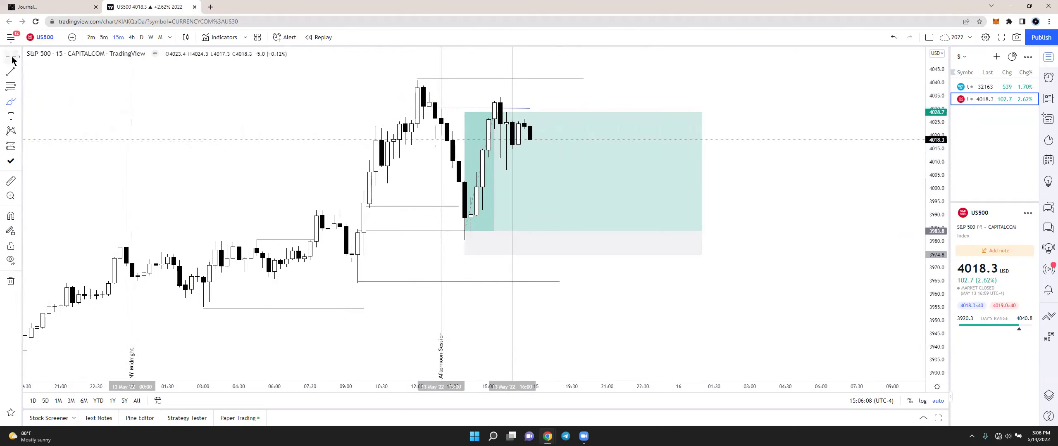
left_click(455, 108)
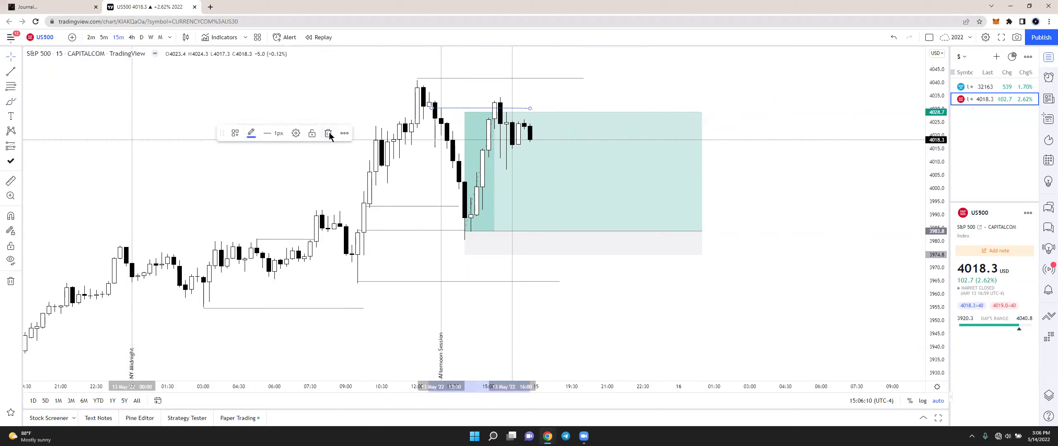
left_click(328, 133)
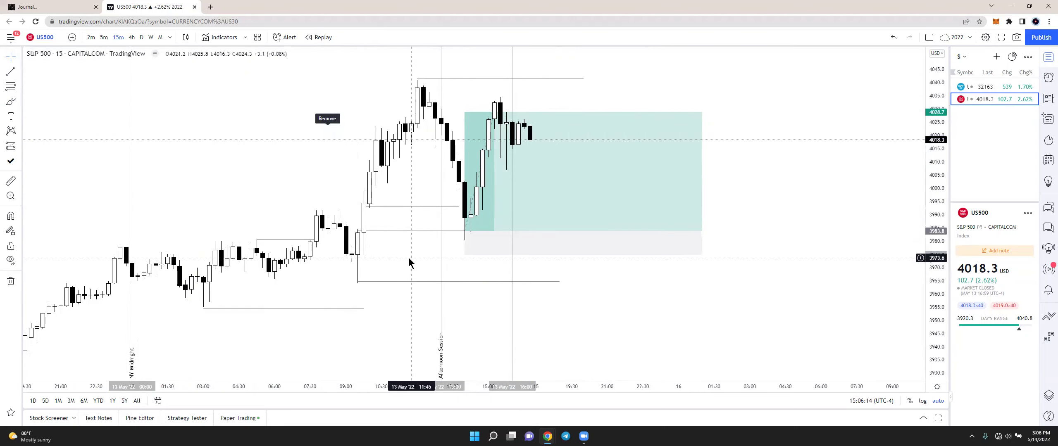
Draw a Fibonacci retracement from the 13 May low level near 3964 up to about 4040.5.
left_click(11, 86)
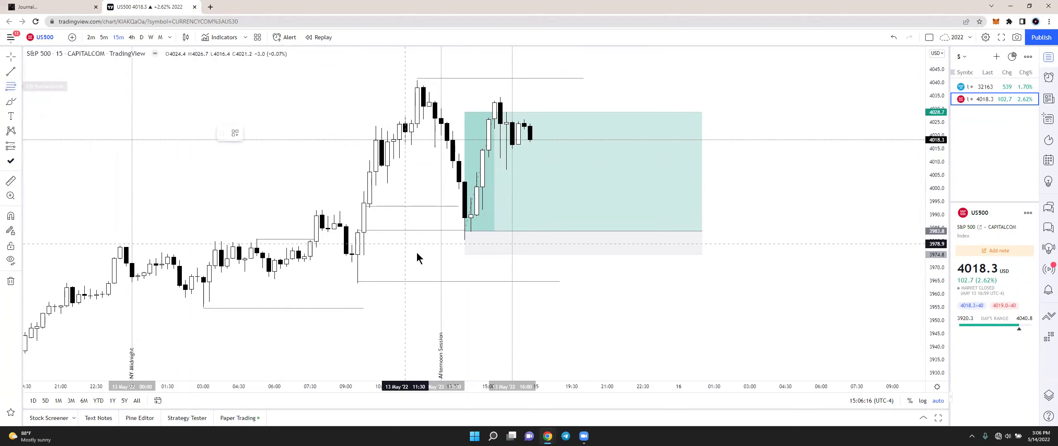
left_click(554, 281)
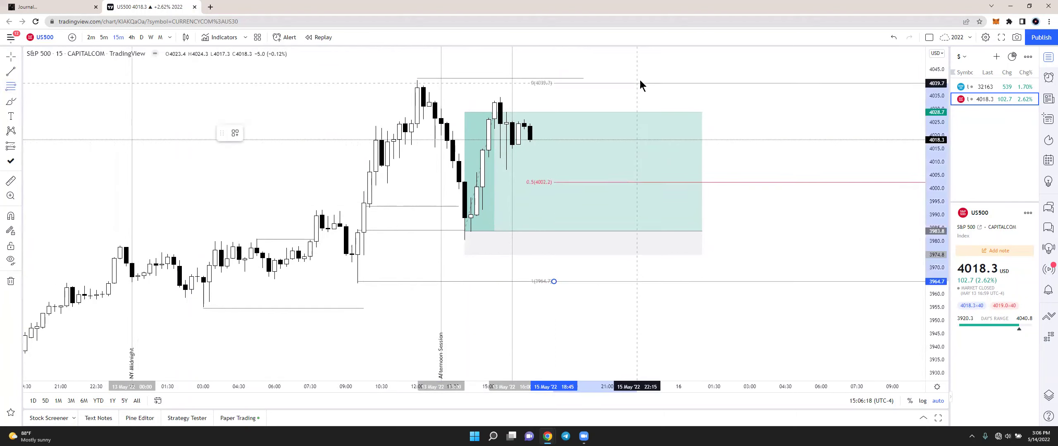
left_click(640, 81)
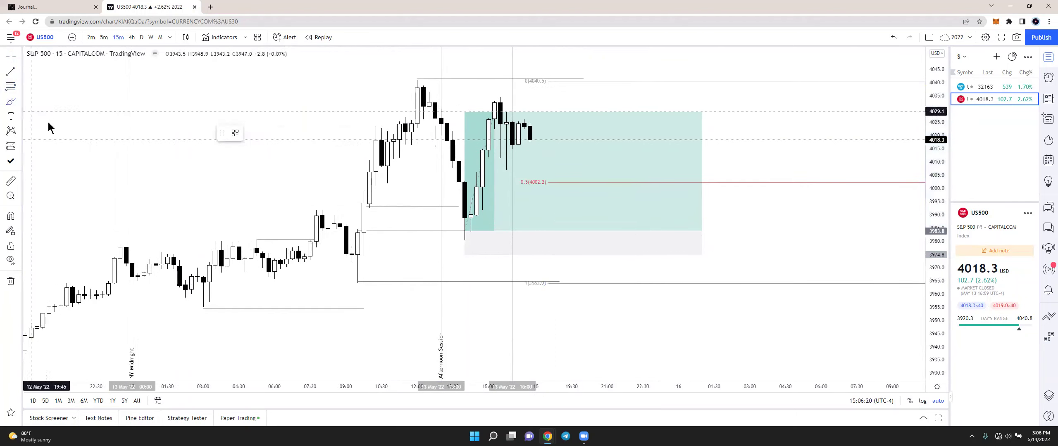
Draw a rectangle beyond the latest candles, spanning the upper half of the retracement from about 4002 to 4040.
left_click(16, 103)
left_click(45, 134)
left_click(715, 183)
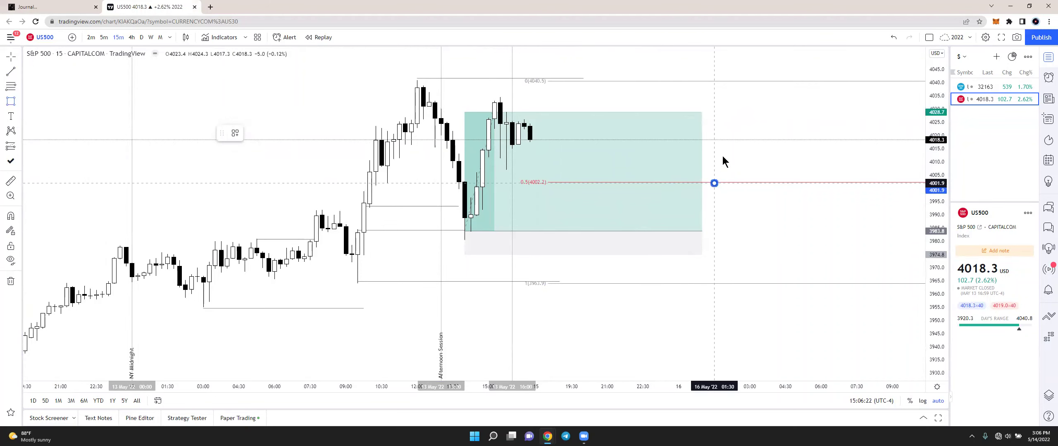
left_click(761, 84)
left_click(785, 104)
left_click(761, 105)
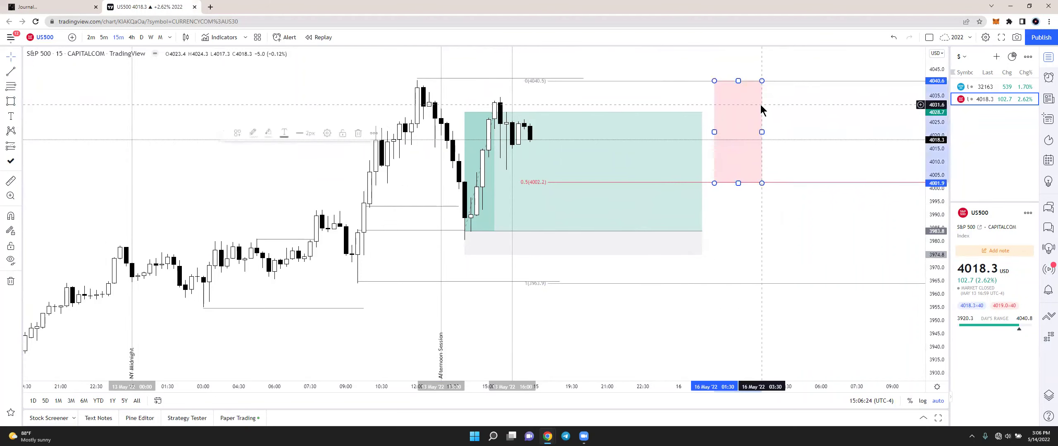
left_click(786, 130)
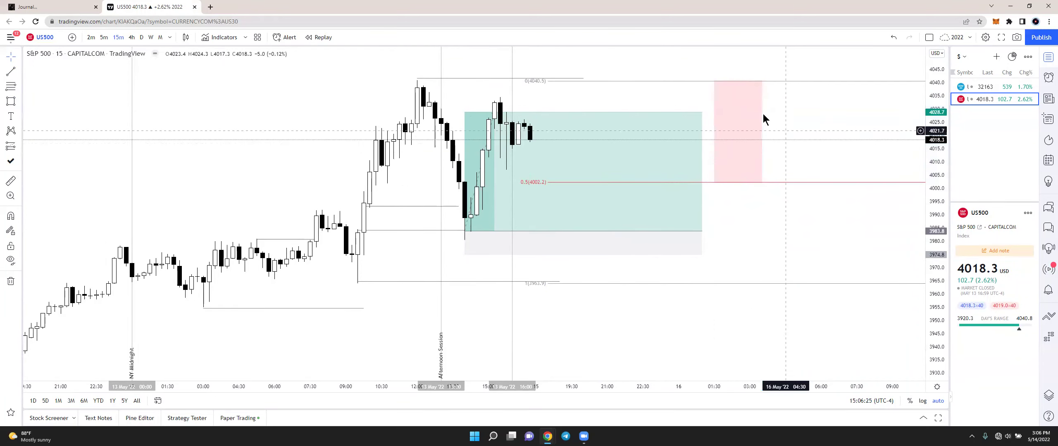
Draw a matching rectangle over the retracement's lower half, from about 4002 to 3964, and fill it green.
left_click(11, 102)
left_click(714, 186)
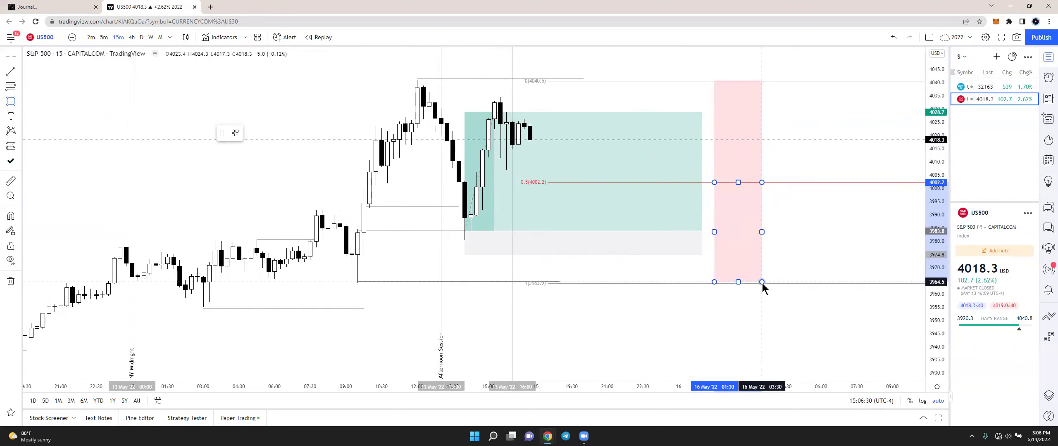
left_click(762, 284)
left_click(267, 132)
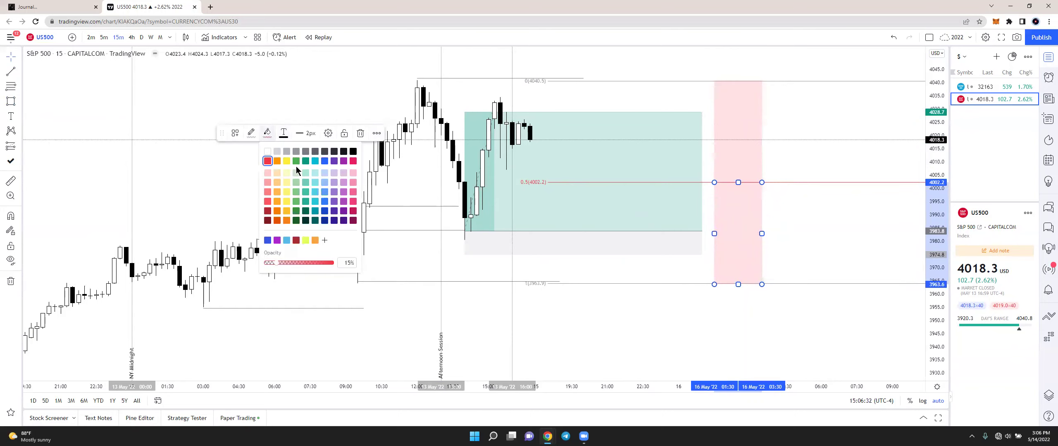
left_click(297, 164)
left_click(666, 355)
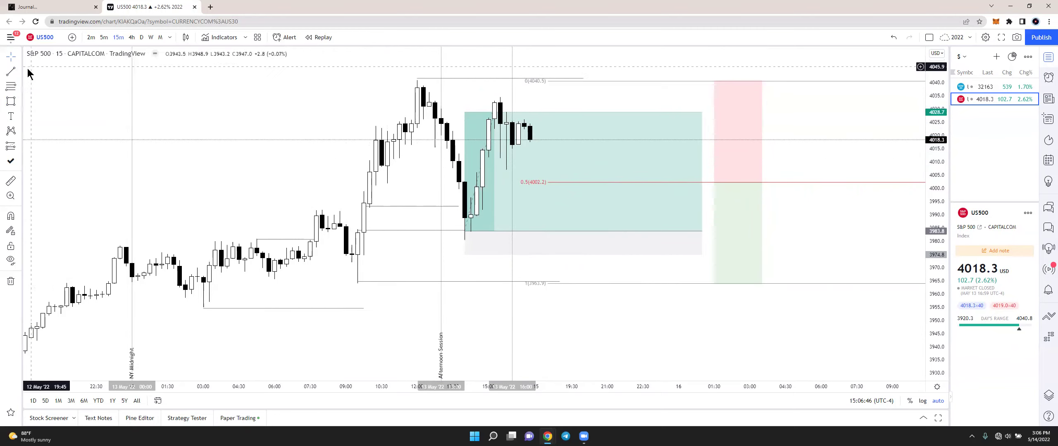
Draw two short horizontal lines near 4015 beside the 13 May afternoon decline and lower the long position's target to 4015.3.
left_click(11, 71)
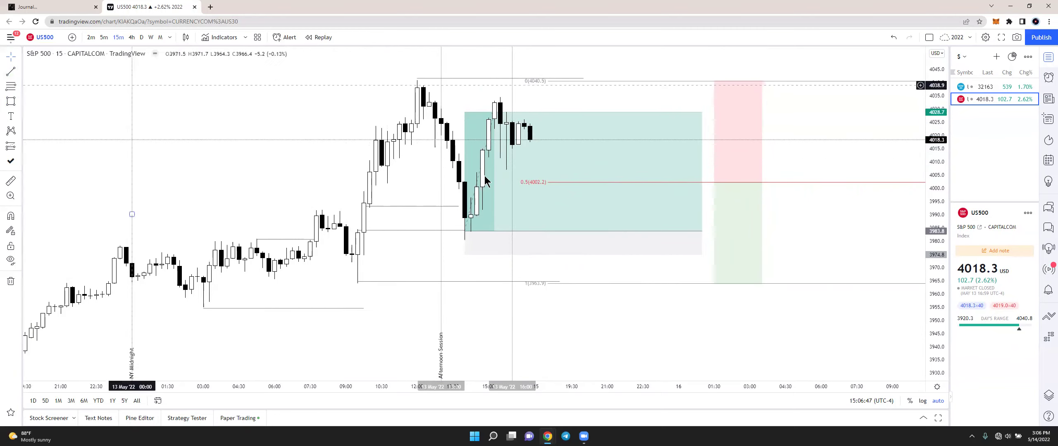
left_click(447, 148)
left_click(481, 153, "shift")
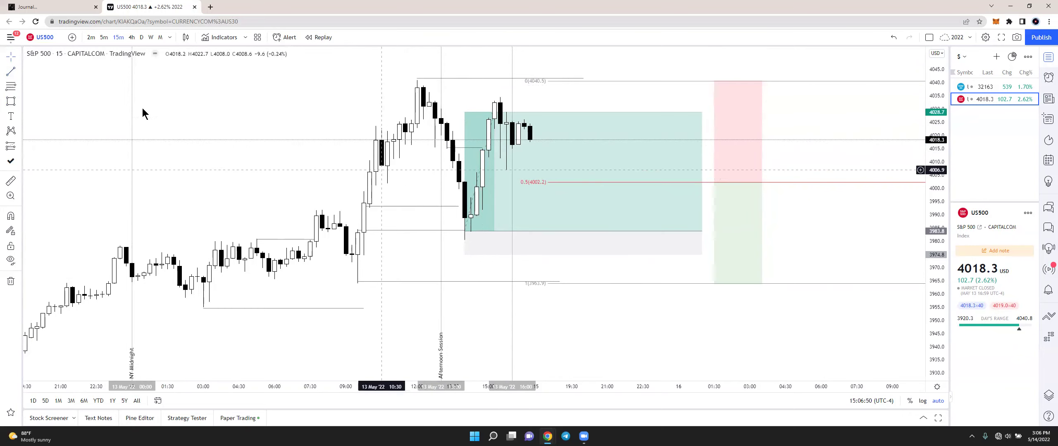
left_click(11, 71)
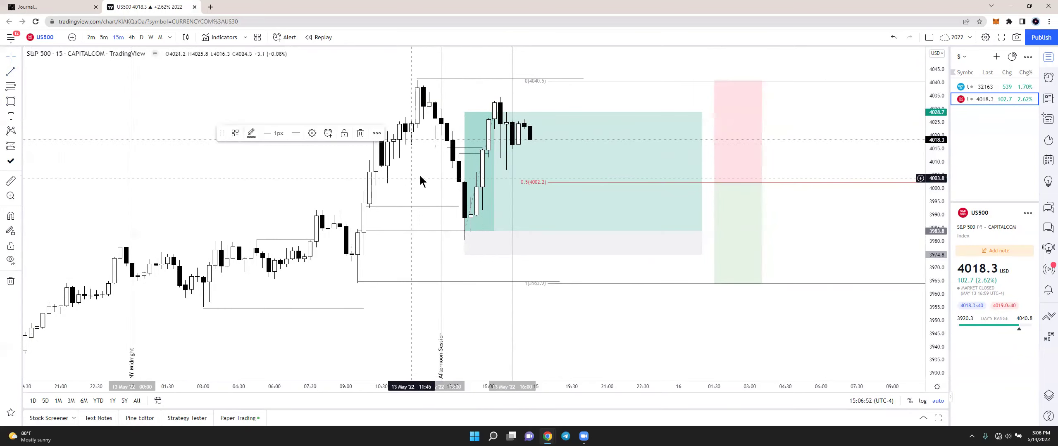
left_click_drag(465, 112, 472, 148)
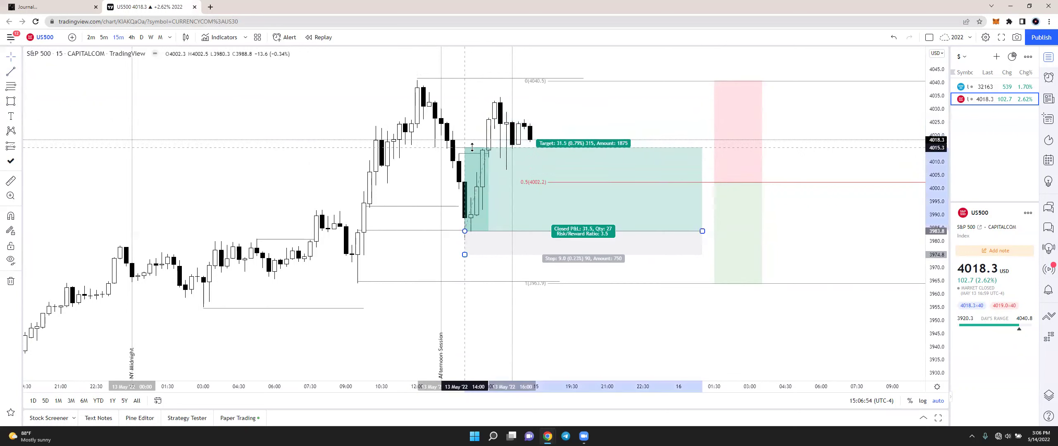
Move the upper short line up to about 4030.9 and delete the lower one.
left_click(456, 147)
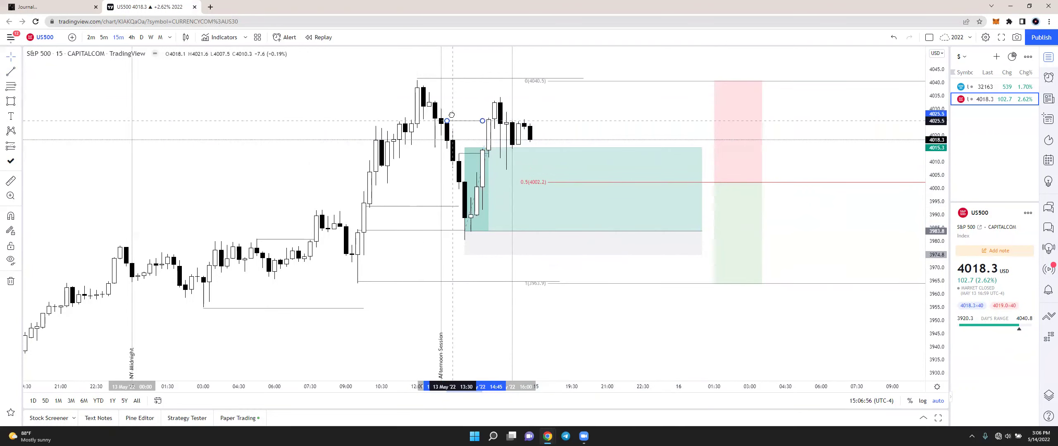
left_click_drag(452, 116, 439, 101)
left_click_drag(459, 154, 452, 125)
left_click(359, 133)
Draw a short horizontal line at about 4029.7 from 13:00 to 14:45 and raise the long position's target to about 4036.4.
left_click(10, 72)
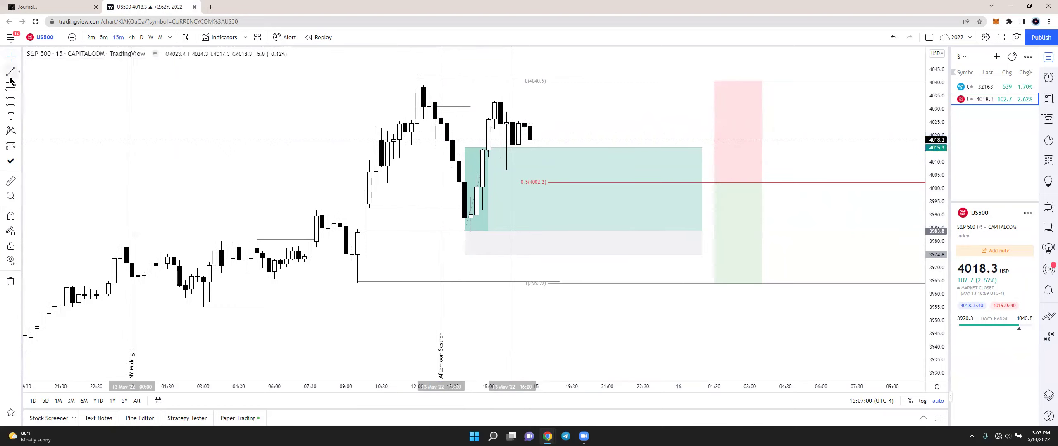
left_click(441, 109)
left_click(482, 110)
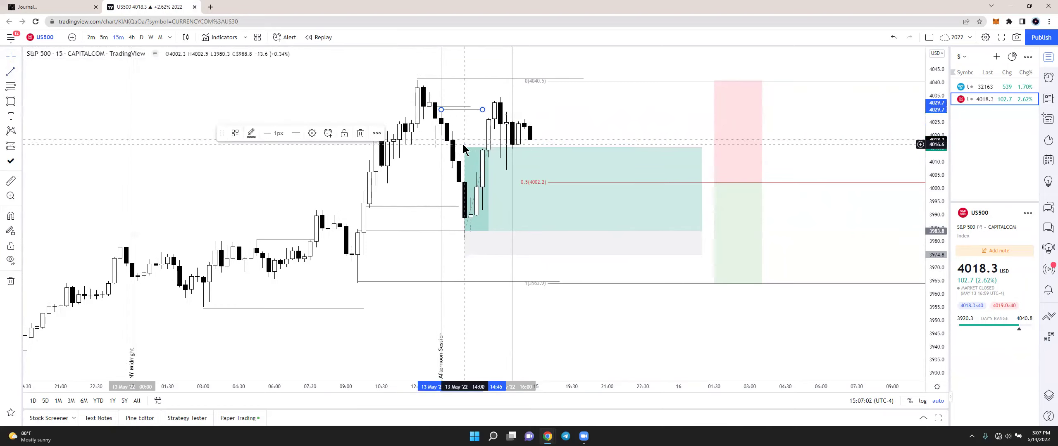
left_click(466, 142)
left_click_drag(465, 147, 466, 92)
left_click(603, 96)
Delete the two short horizontal lines near 4030 around the afternoon session start.
left_click(459, 110)
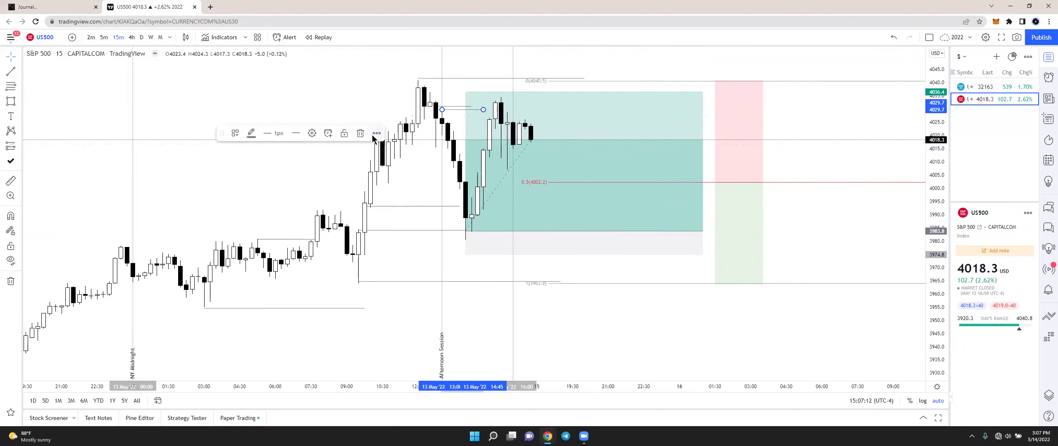
left_click(360, 133)
left_click(449, 108)
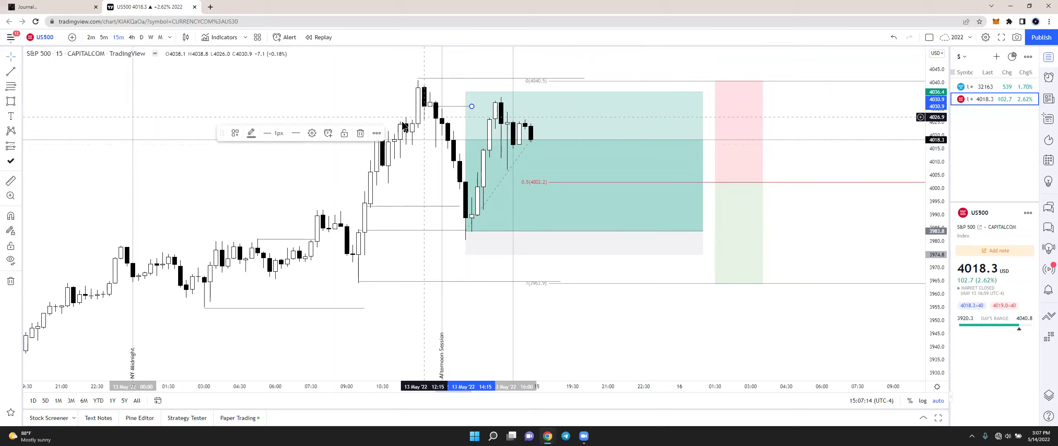
left_click(361, 134)
Delete the Long Position and the Fibonacci retracement, keeping the red and green rectangles.
scroll(429, 207, "down", 5)
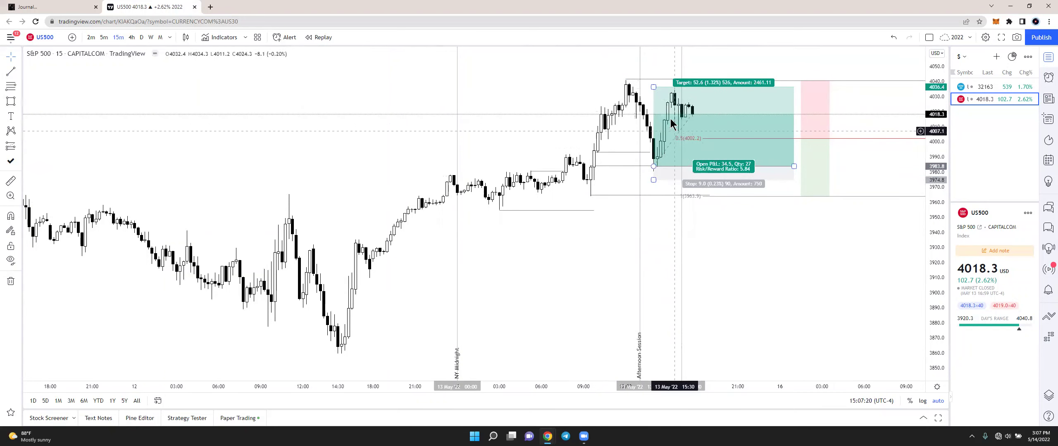
left_click(718, 125)
key("Delete")
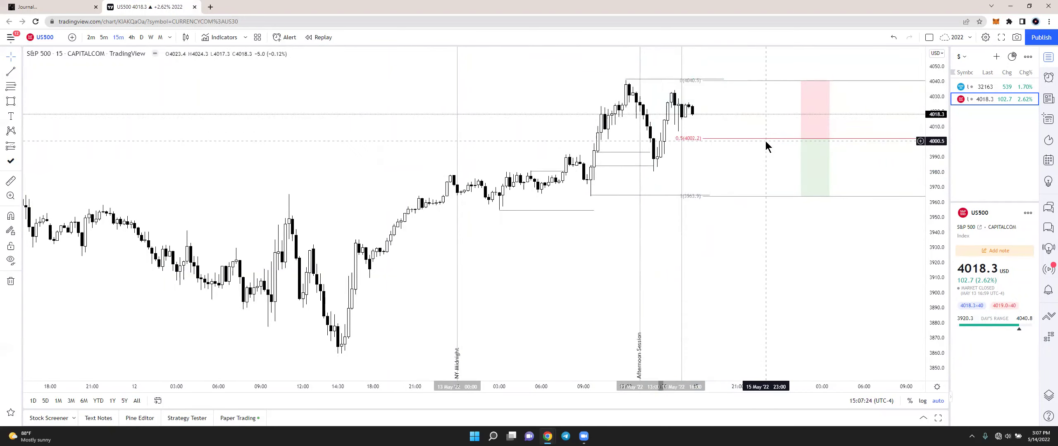
left_click(767, 138)
key("Delete")
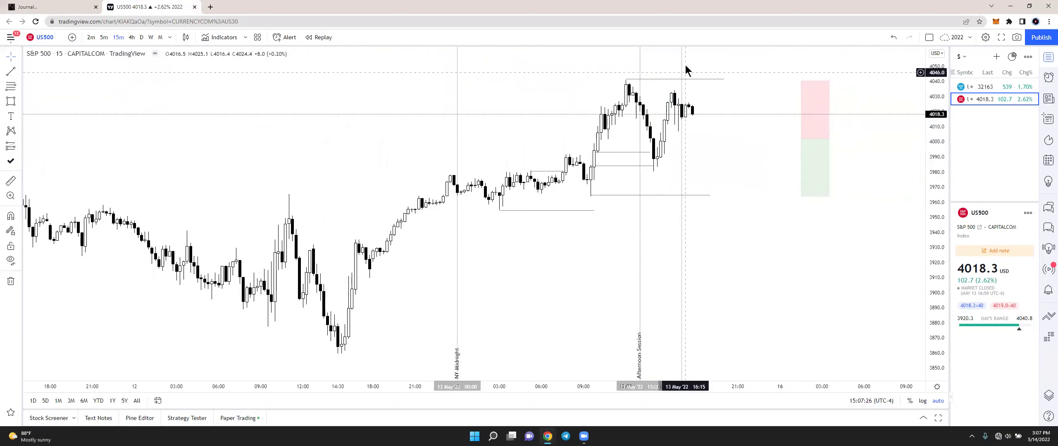
Draw a line from the 13 May 09:30 low near 3963 to the 14:15 low near 3980.6.
scroll(681, 119, "up", 2)
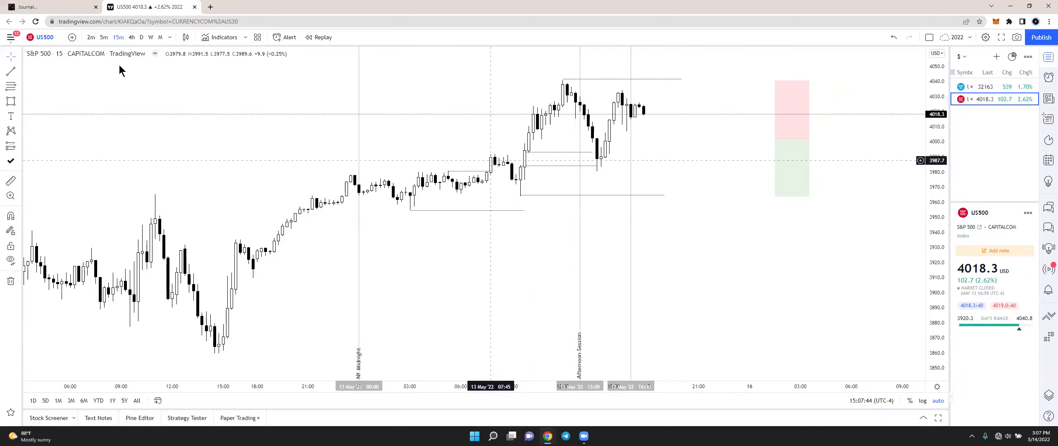
left_click(516, 196)
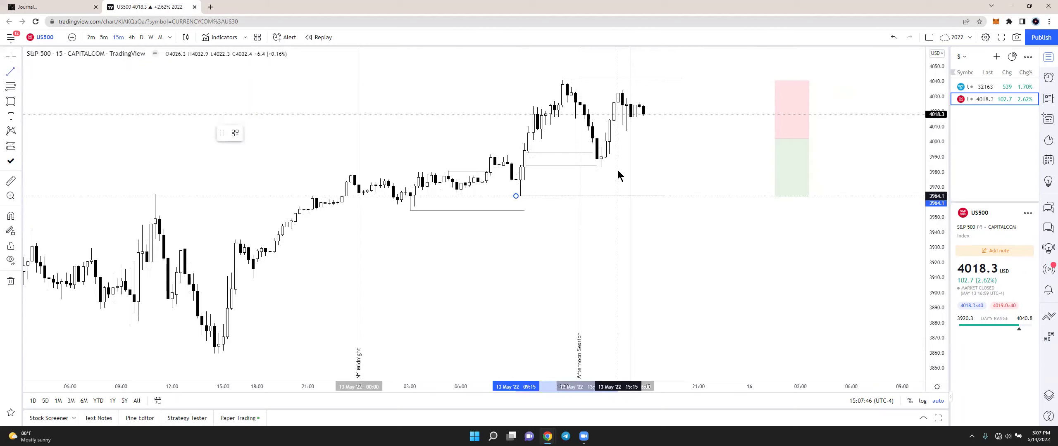
left_click(603, 173)
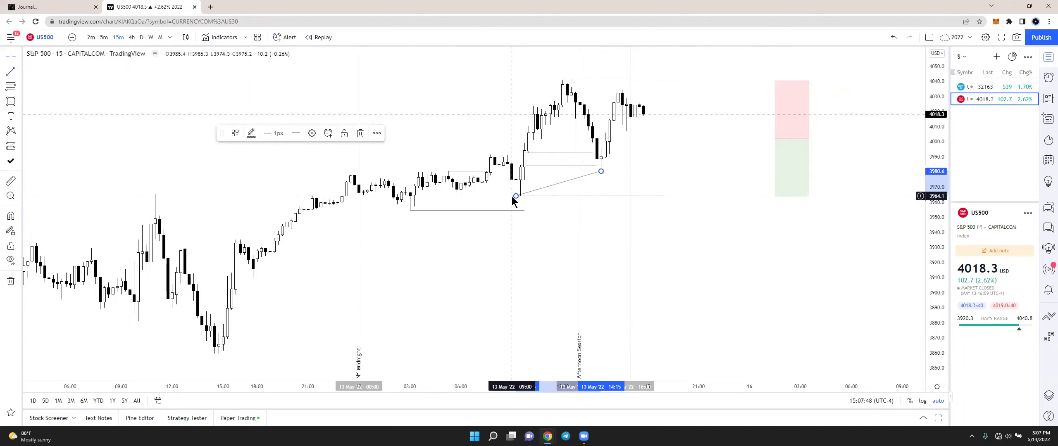
left_click_drag(522, 198, 524, 198)
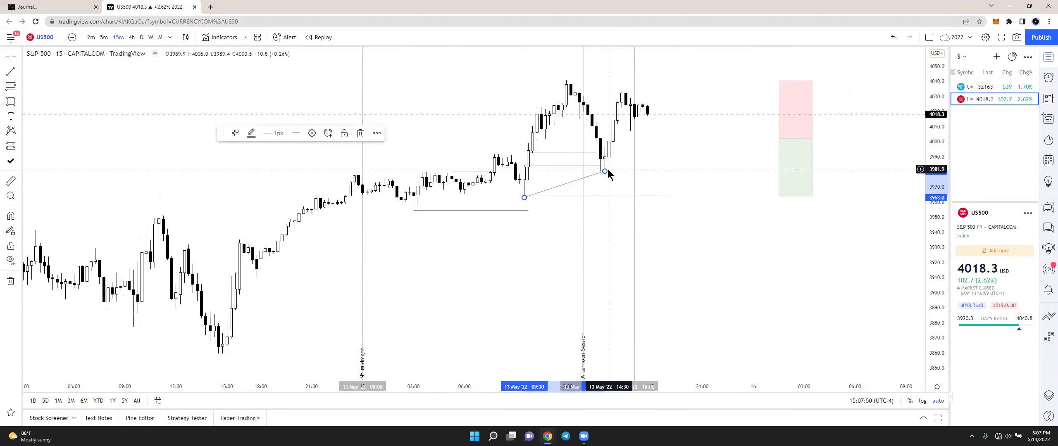
Adjust the trend line's upper end to about 3982.5 at 14:15 and label it SMT, aligned bottom center.
left_click_drag(606, 172, 605, 168)
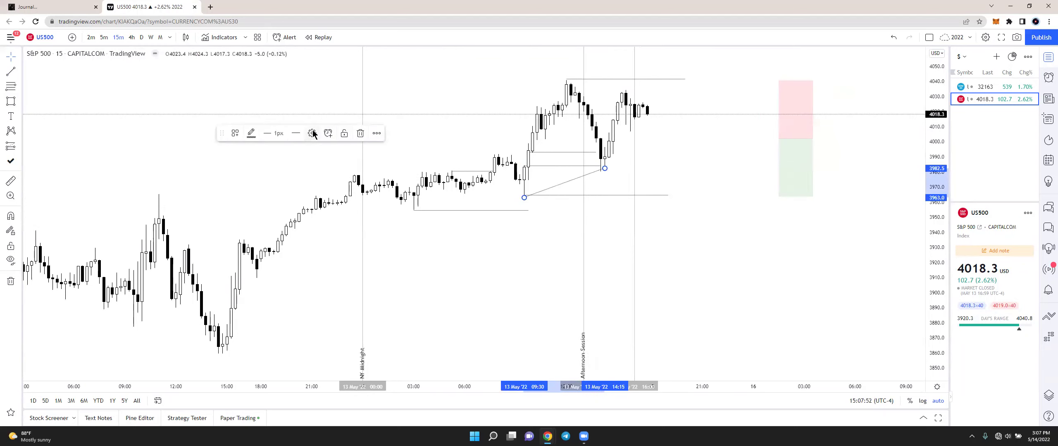
left_click(312, 133)
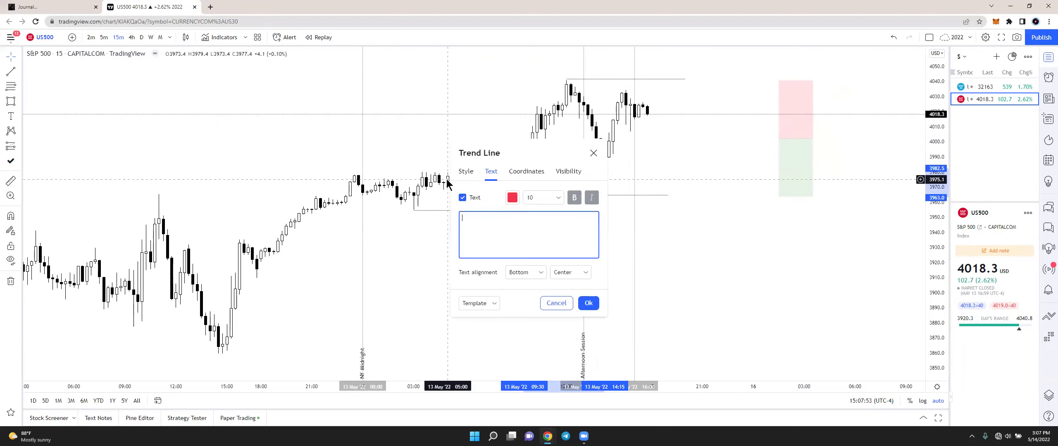
left_click(525, 273)
left_click(587, 307)
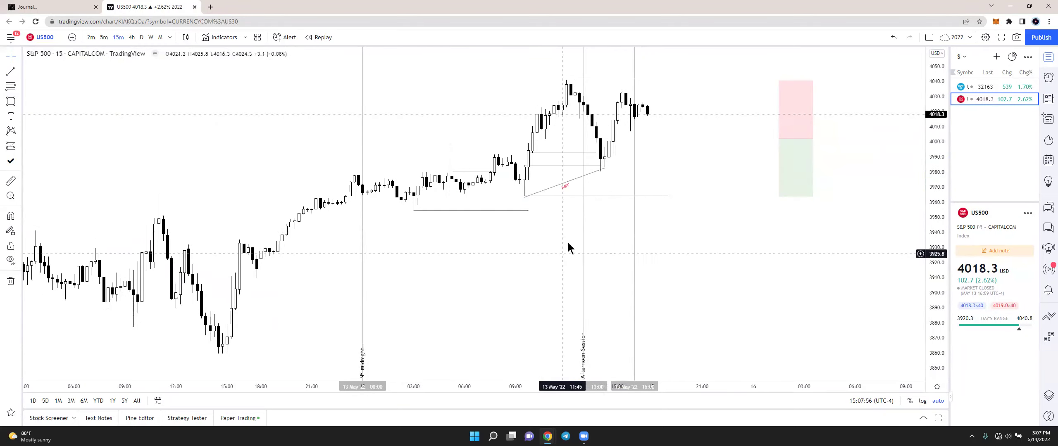
On the 5-minute chart, draw a rectangle from 14:25 to 15:25 between about 3984.2 and 4006.0 and fill it orange.
left_click(103, 37)
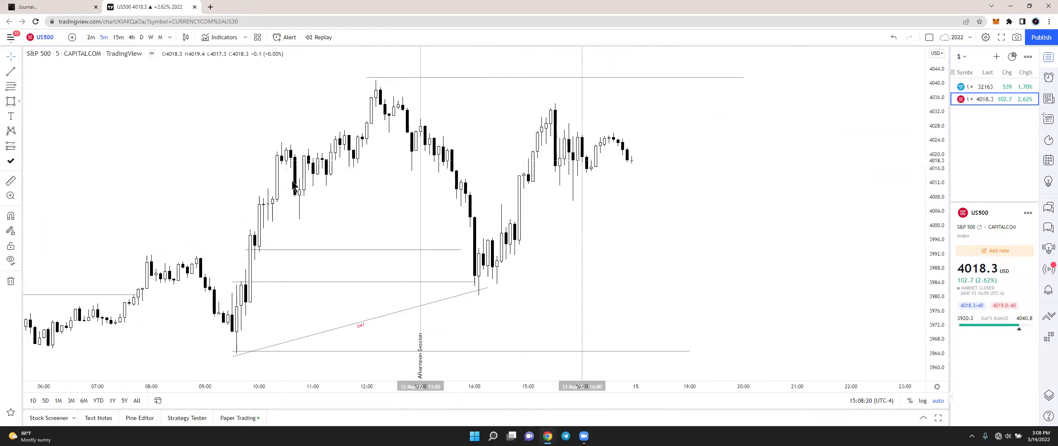
left_click(10, 102)
left_click_drag(496, 282, 550, 204)
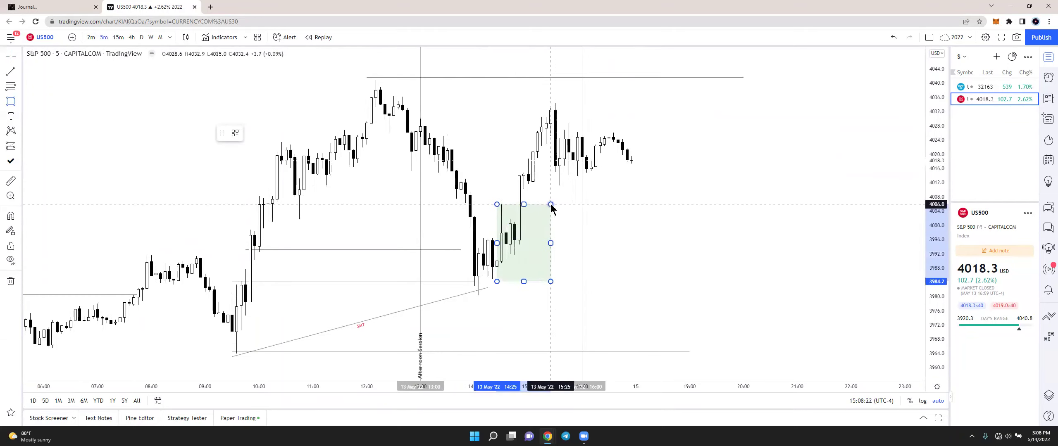
left_click(267, 133)
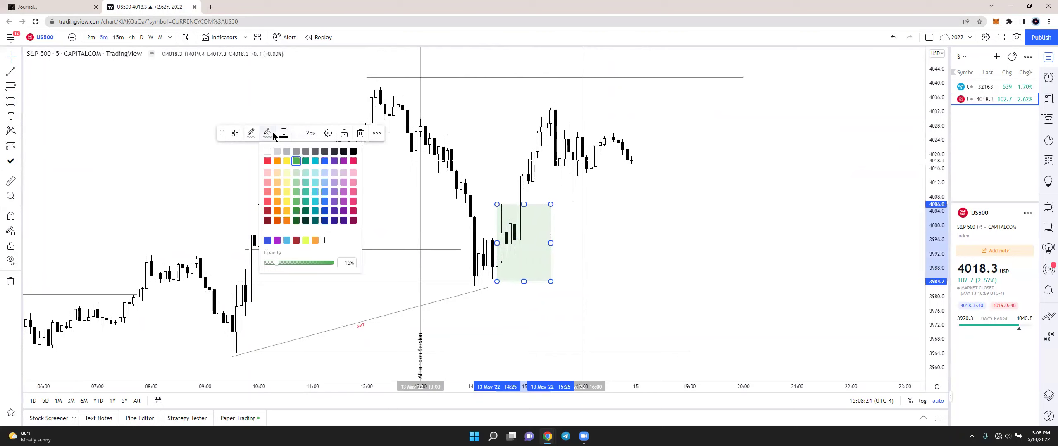
left_click(277, 161)
left_click(699, 255)
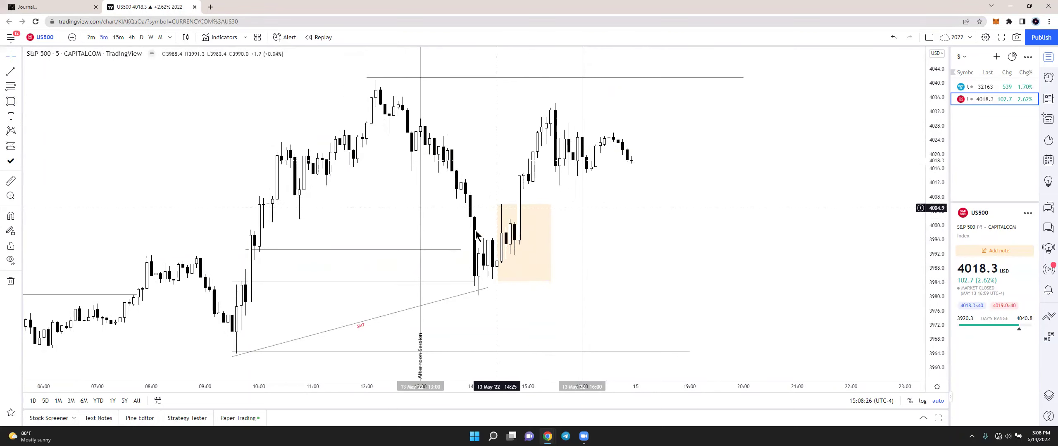
Narrow the orange rectangle so it frames only the candles around 14:30.
mouse_move(501, 219)
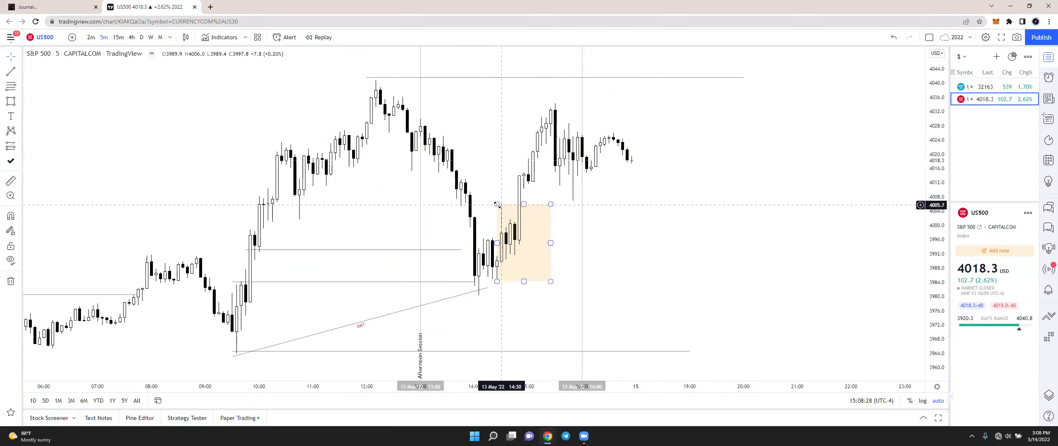
left_click_drag(550, 204, 509, 203)
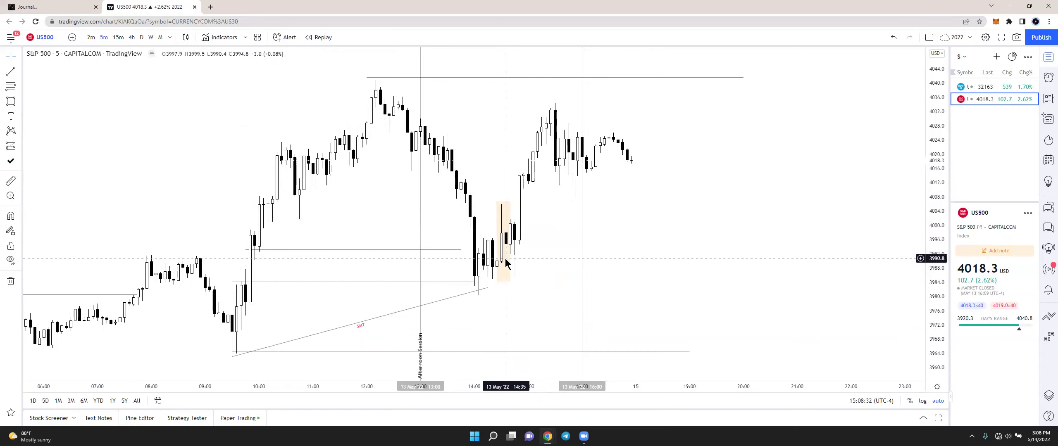
left_click_drag(529, 247, 551, 248)
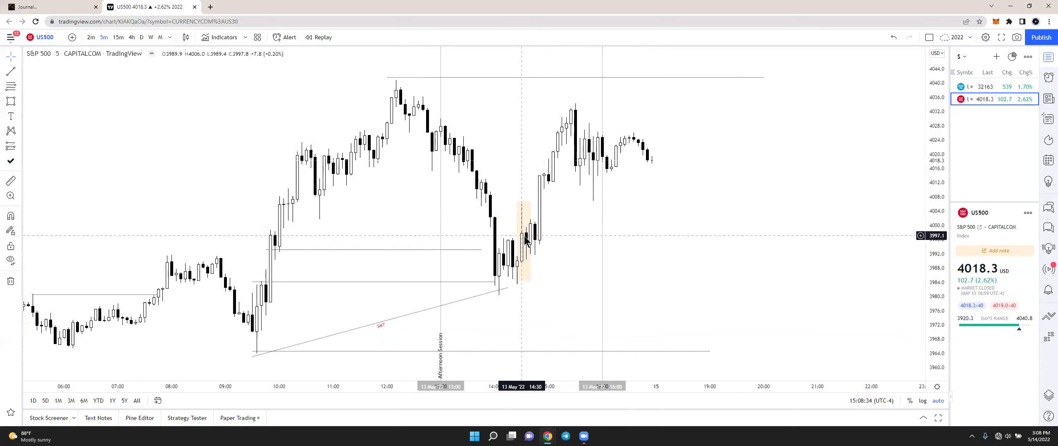
Switch to the 2-minute chart and lower the horizontal line above the 3984 line to about 3990.3, starting at 09:54.
left_click(89, 37)
left_click_drag(606, 219, 638, 223)
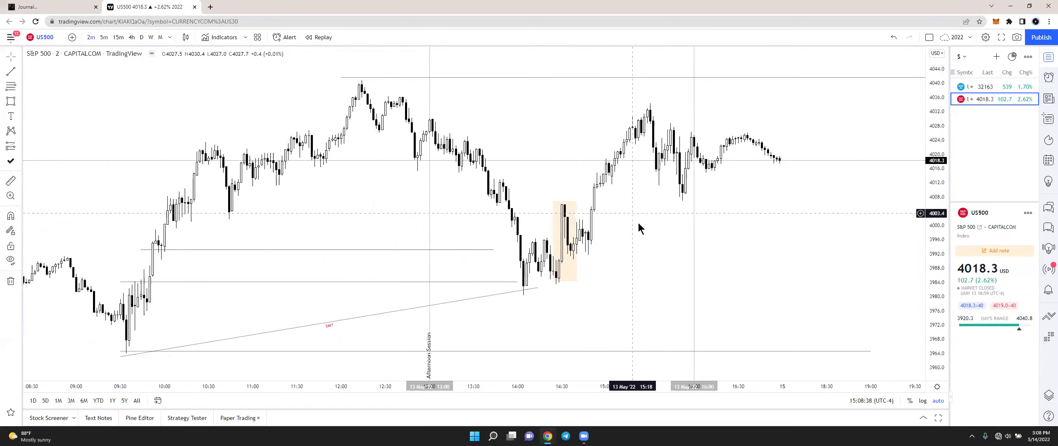
scroll(643, 220, "up", 2)
scroll(585, 208, "down", 3)
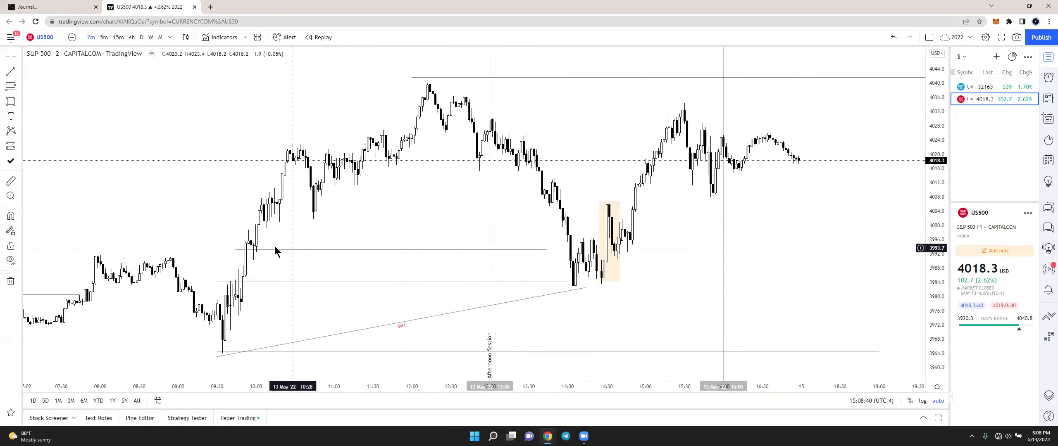
left_click_drag(281, 250, 296, 261)
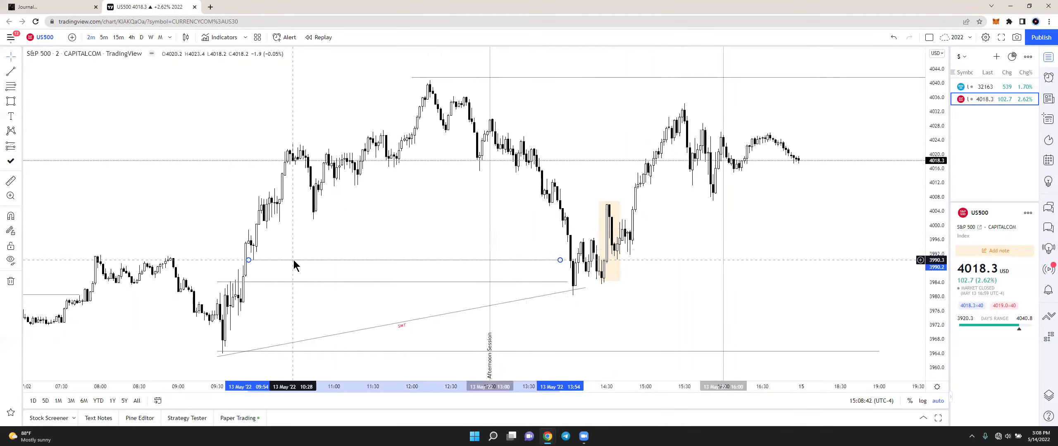
left_click(273, 269)
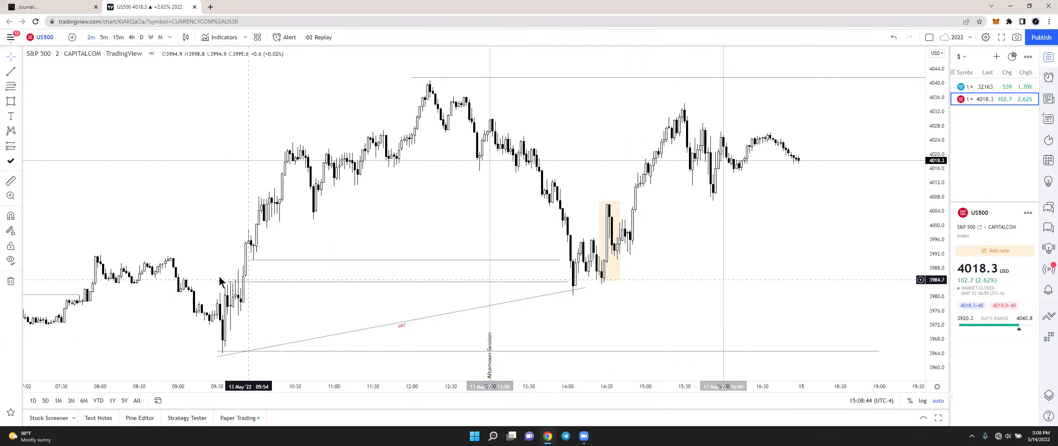
Shorten the horizontal line near 3984 so it starts at the morning rally candles around 09:52.
left_click_drag(215, 285, 264, 282)
left_click_drag(584, 281, 588, 261)
left_click(622, 197)
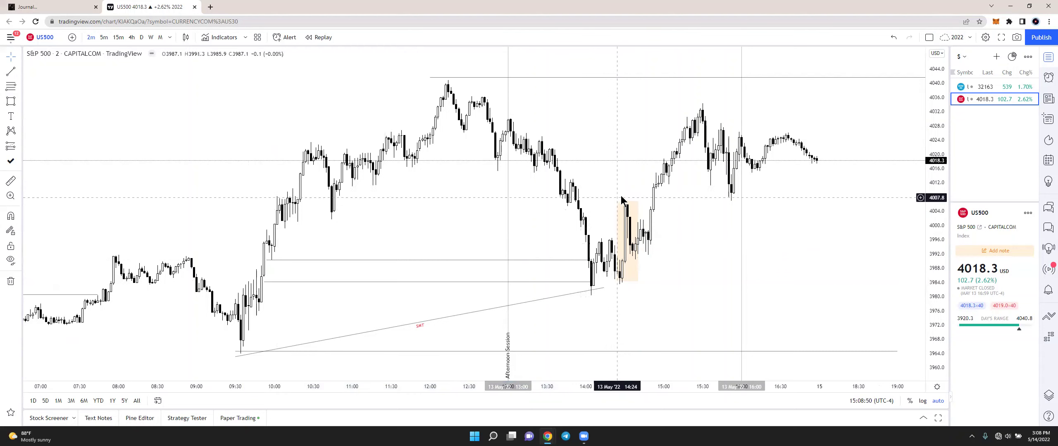
Refit the SMT line to the lows at about 3980.5 at 14:10 and about 3963.8 at 09:34.
left_click_drag(603, 288, 598, 295)
left_click(616, 274)
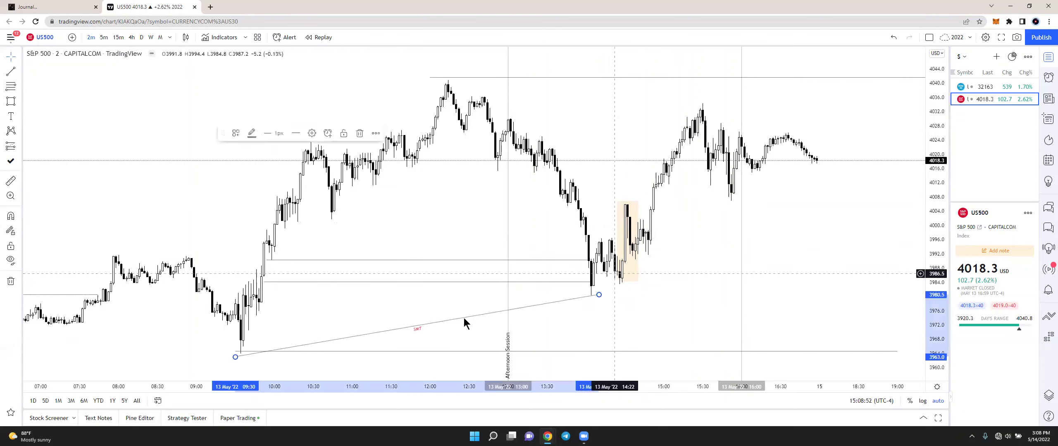
left_click_drag(235, 357, 241, 352)
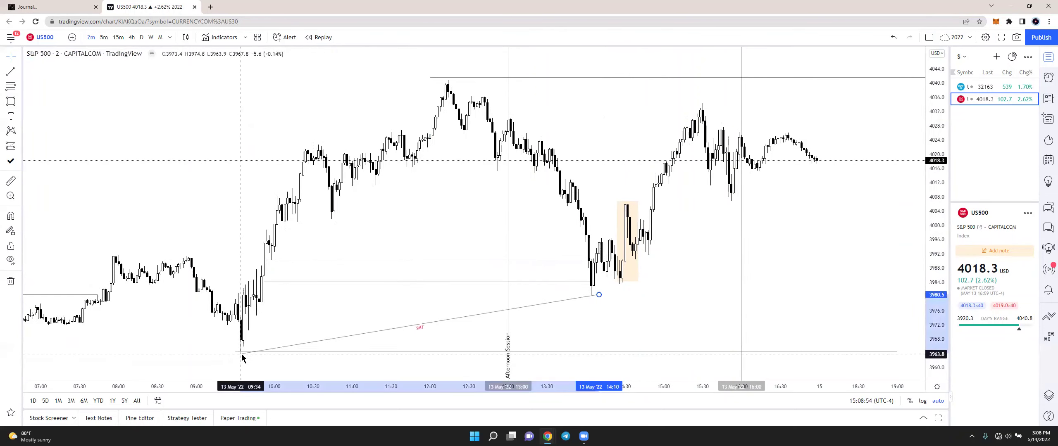
left_click(340, 311)
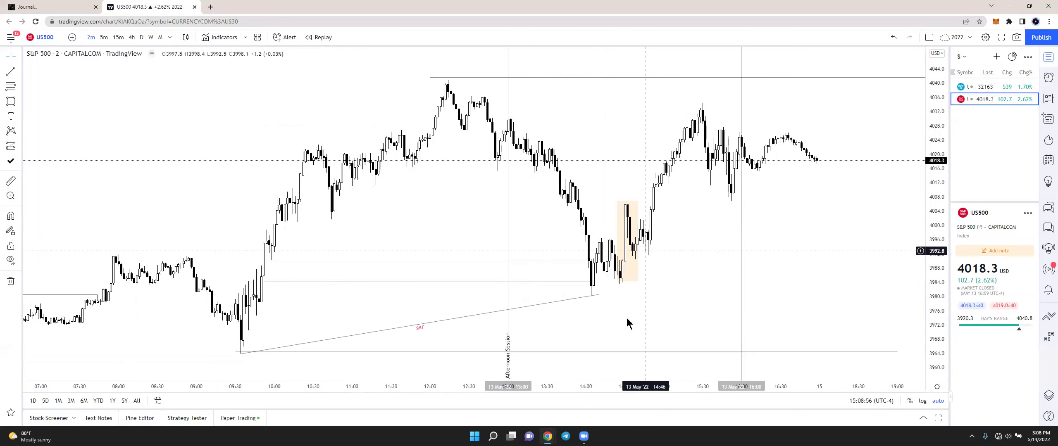
Draw a rectangle from 14:26 to 15:38 between about 3990.6 and 3996.2 and fill it teal green.
scroll(638, 289, "right", 2)
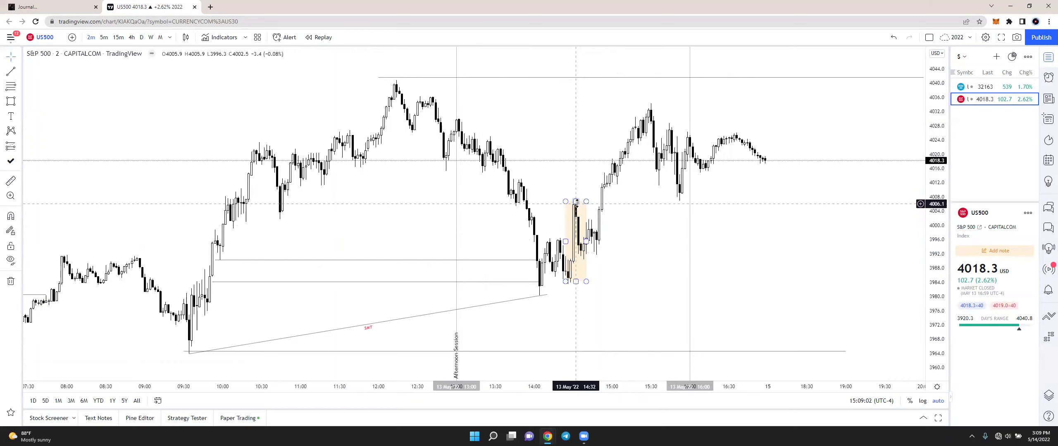
left_click(11, 103)
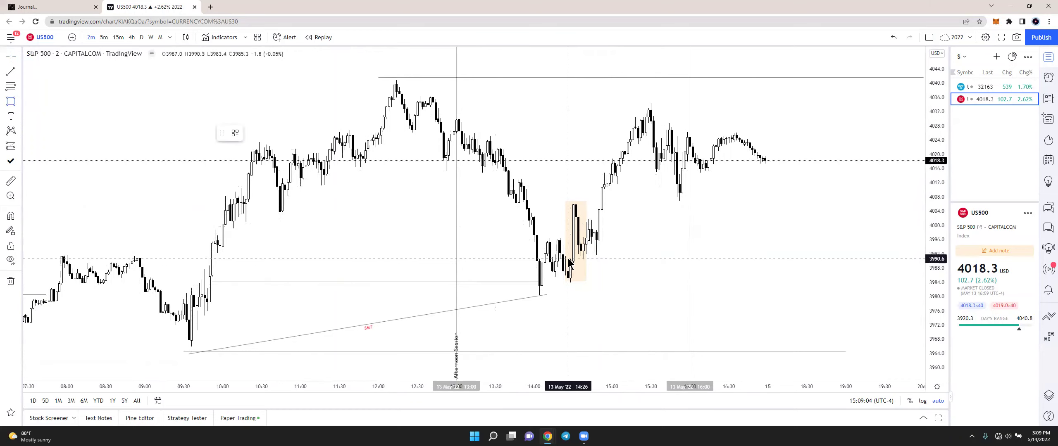
mouse_move(568, 258)
left_mouse_down()
mouse_move(617, 240)
mouse_move(661, 243)
left_mouse_up()
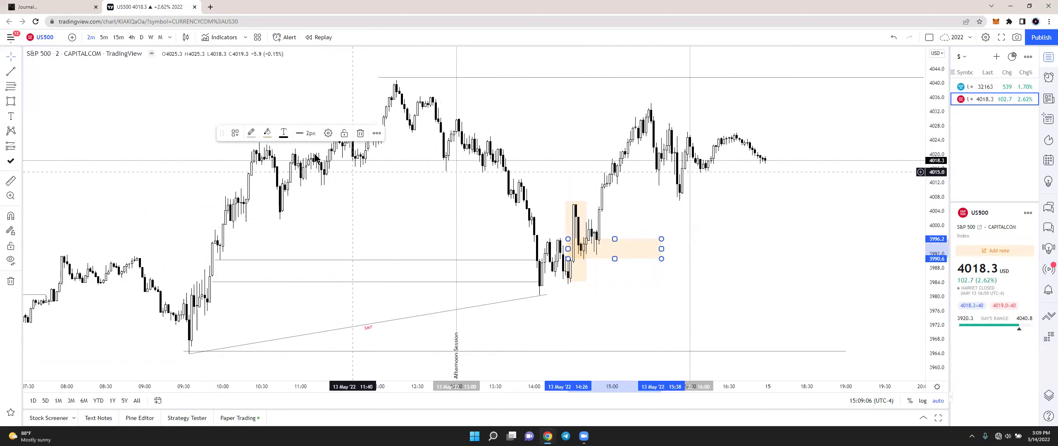
left_click(267, 133)
left_click(306, 162)
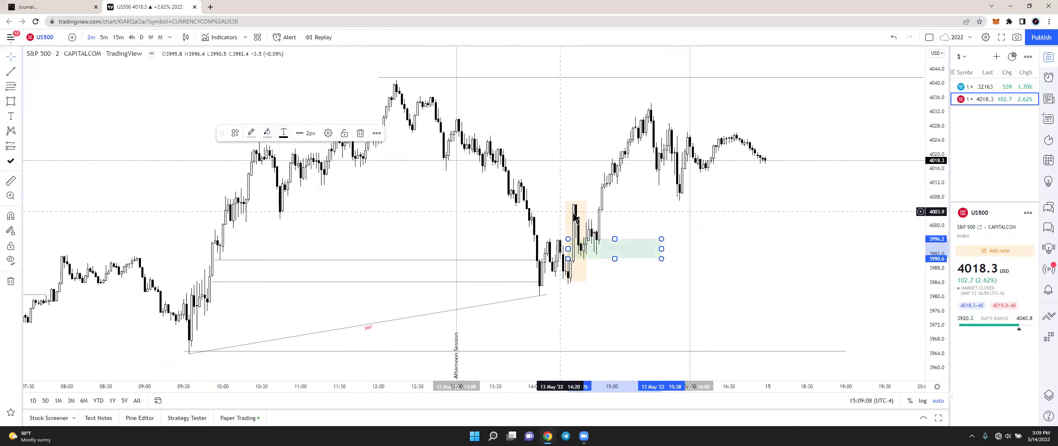
left_click(570, 276)
Draw a short horizontal line along the teal rectangle's lower edge, from about 14:26 to 15:00.
left_click(9, 74)
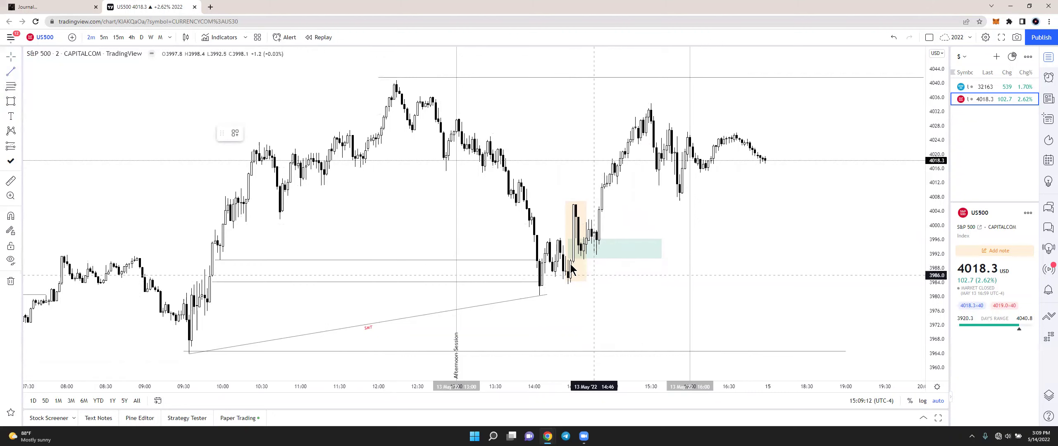
left_click(568, 260)
left_click(612, 259)
left_click(650, 212)
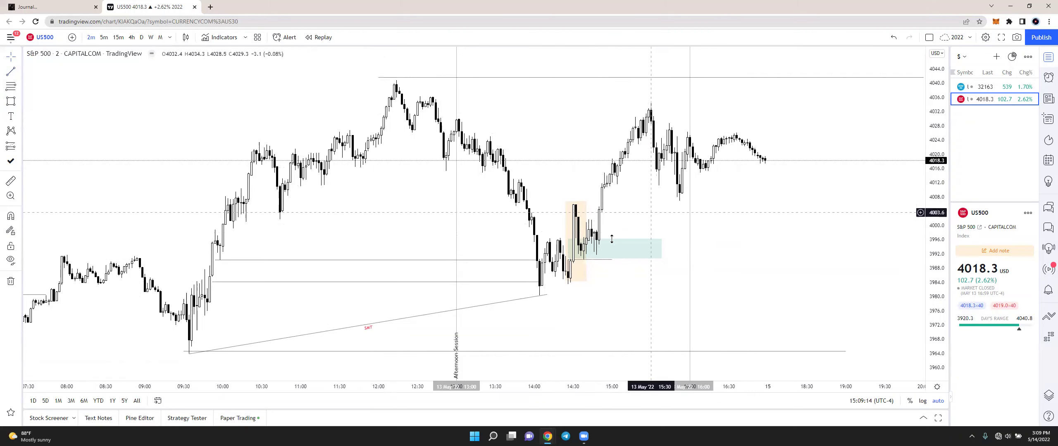
Draw a short line at about 3983.3 from 14:26 to 14:58 and label it "+OB / FVG".
left_click(11, 72)
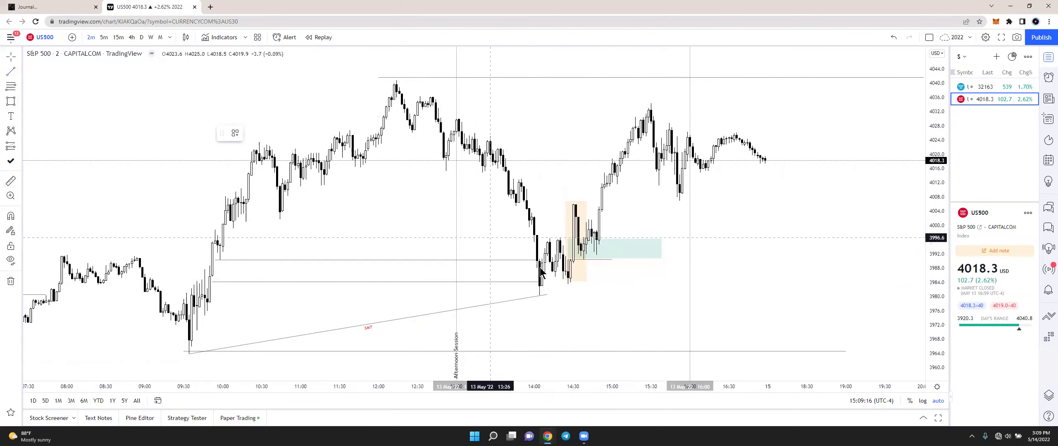
left_click(568, 284)
left_click(609, 285)
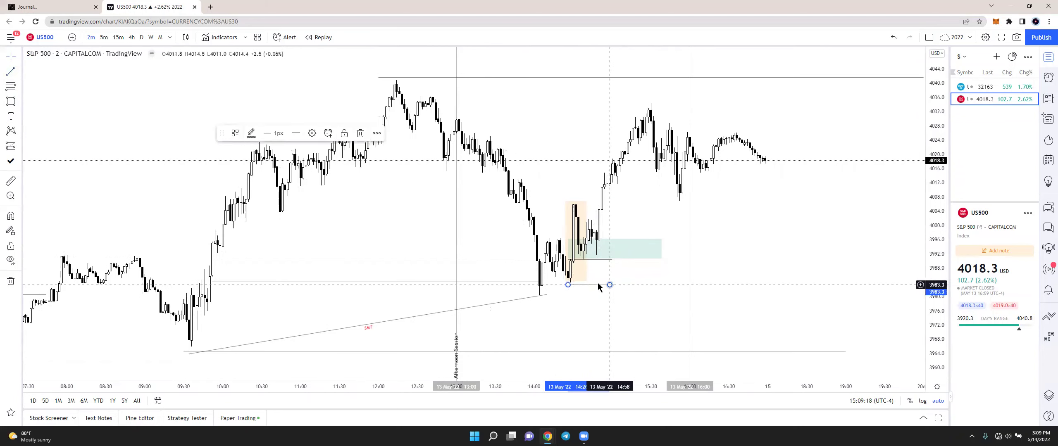
key("Return")
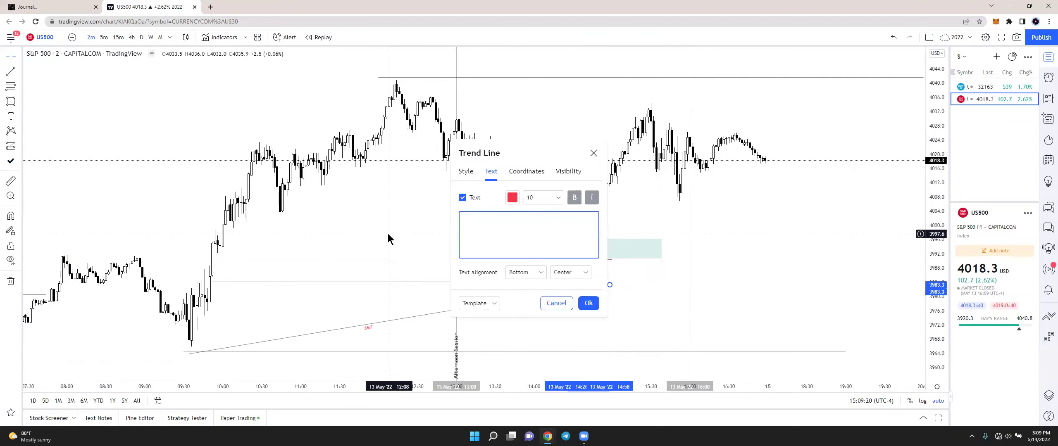
type("+OB / FVG")
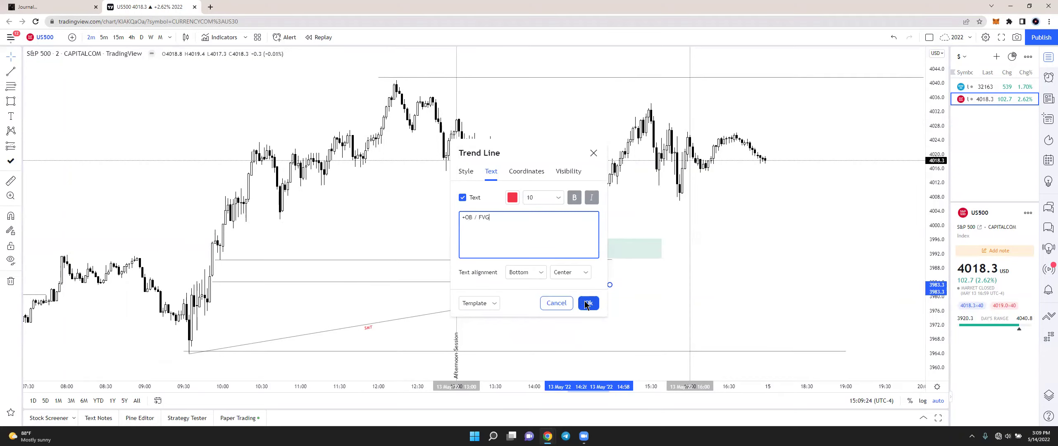
left_click(588, 304)
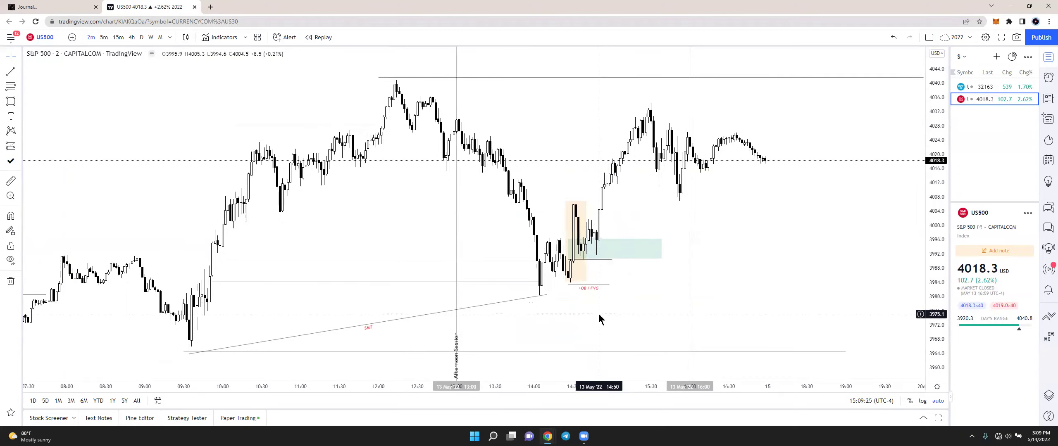
Place a Long Position at 14:42 with entry about 3993.5, stop about 3978.5 and target about 4009.3.
left_click(11, 148)
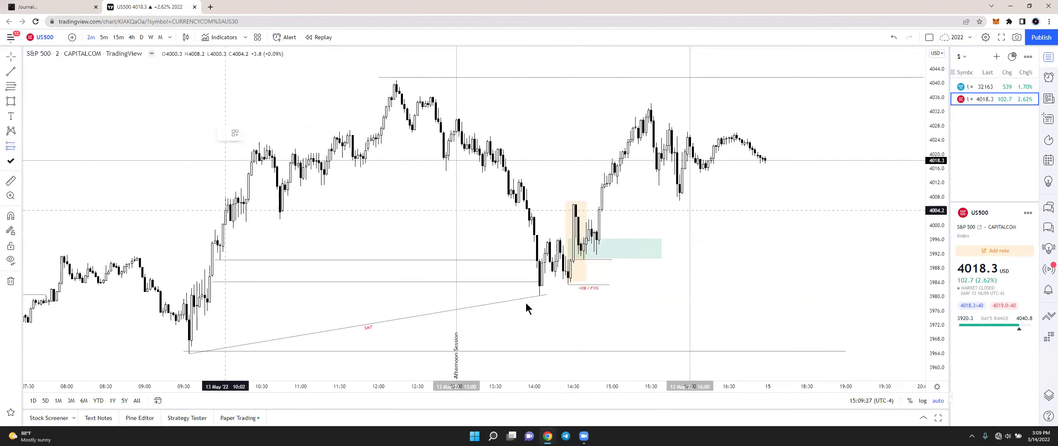
left_click(589, 248)
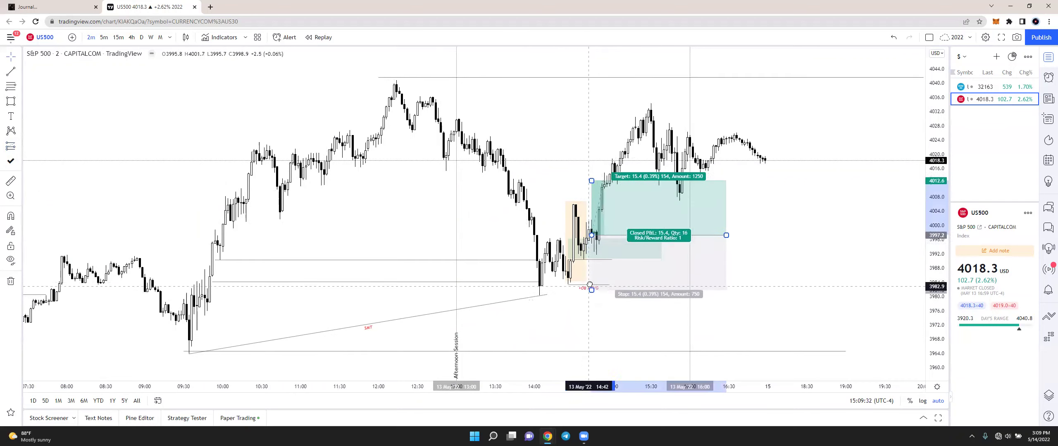
left_click_drag(591, 285, 588, 298)
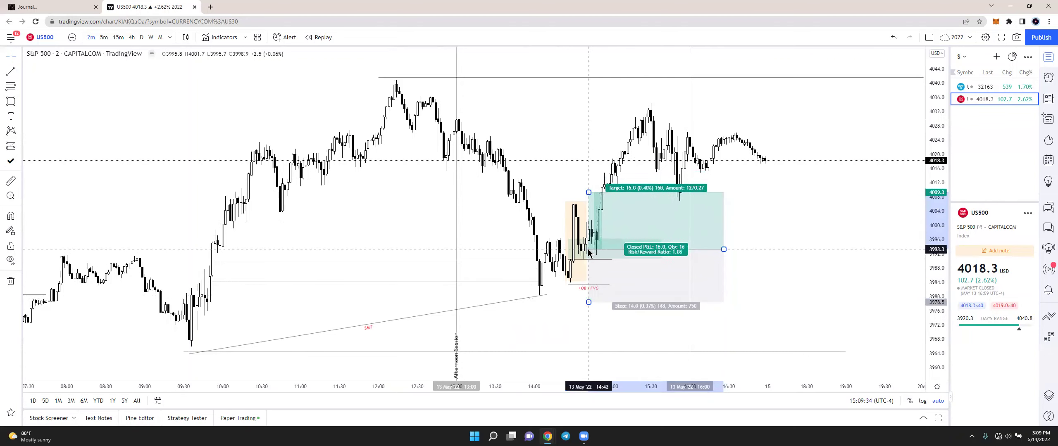
left_click(116, 128)
Draw a Fibonacci retracement across the teal rectangle from about 3996.2 down to about 3991.
left_click(10, 86)
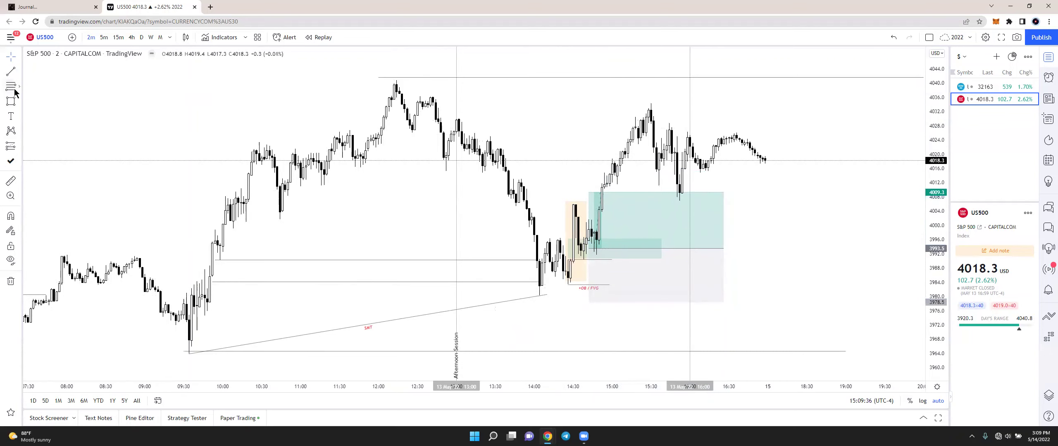
left_click(565, 238)
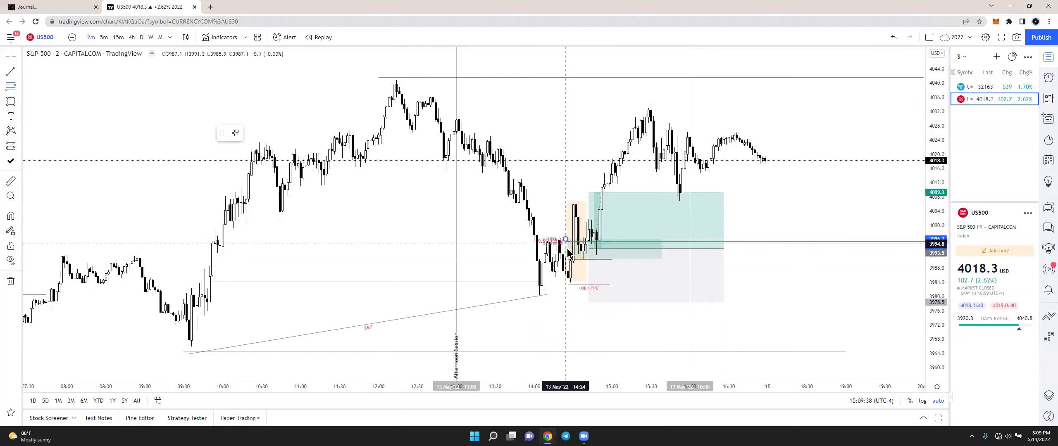
left_click(568, 261)
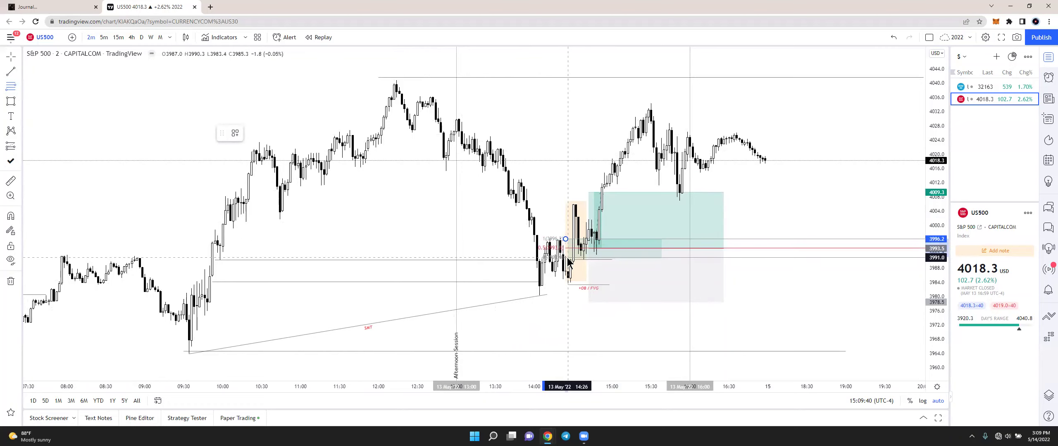
Set the long position's entry to about 3993.7, keeping its start at 14:42.
left_click(590, 251)
left_click_drag(591, 249, 589, 248)
left_click(567, 198)
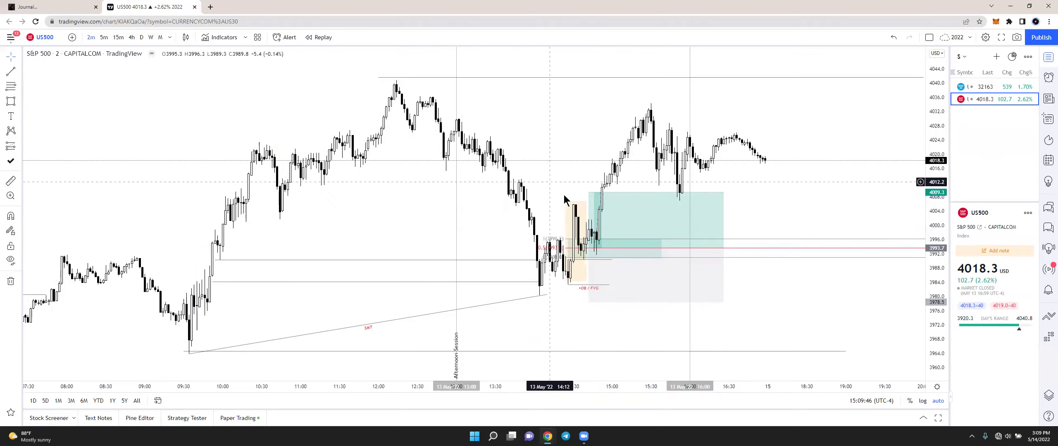
Delete the Fibonacci retracement and raise the long position's stop to about 3982.1.
left_click(565, 241)
left_click(328, 135)
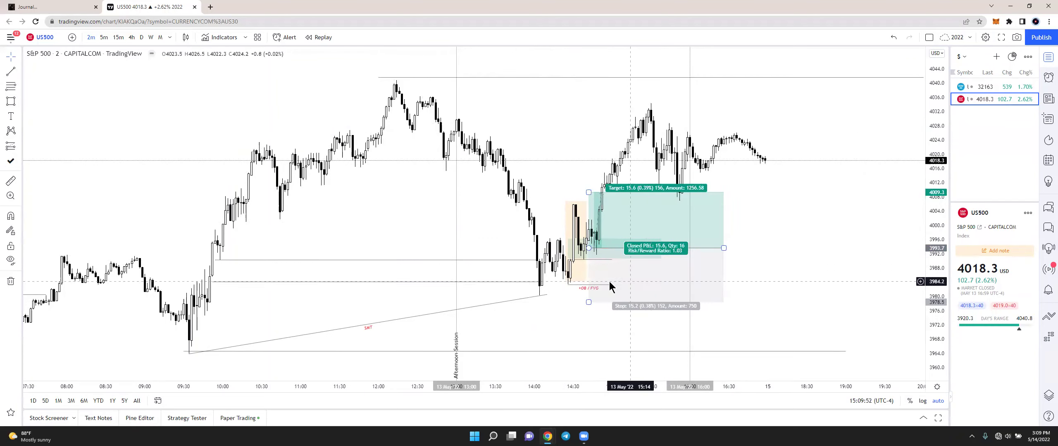
left_click_drag(589, 302, 589, 285)
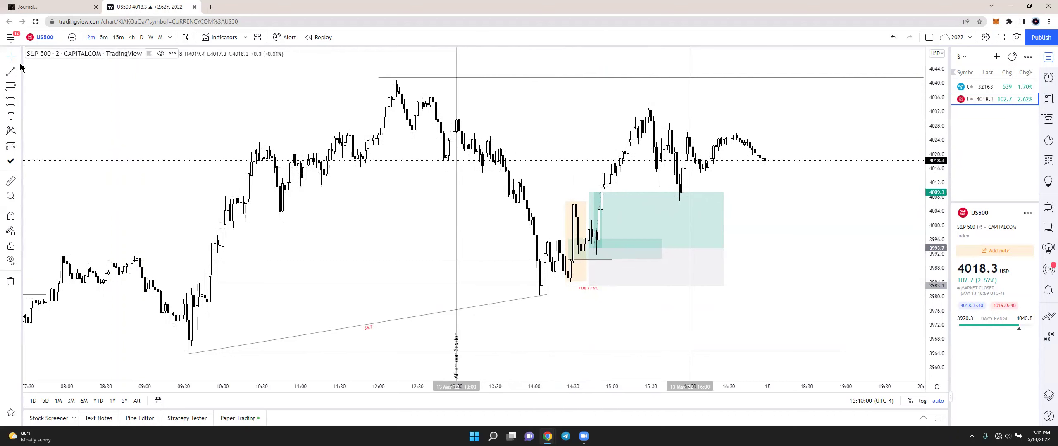
Draw a horizontal line at about 4013.3 from 13:48 to 14:50 and label it "Target 1".
scroll(639, 173, "down", 2)
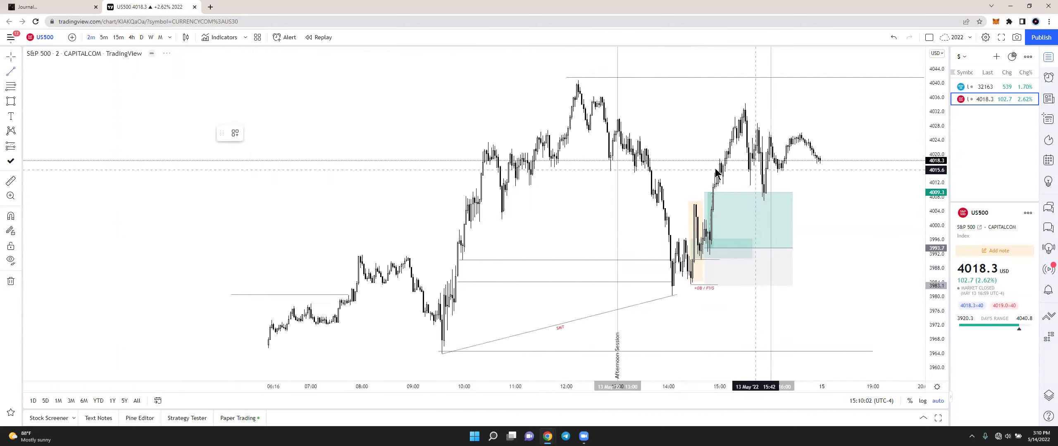
scroll(194, 136, "right", 5)
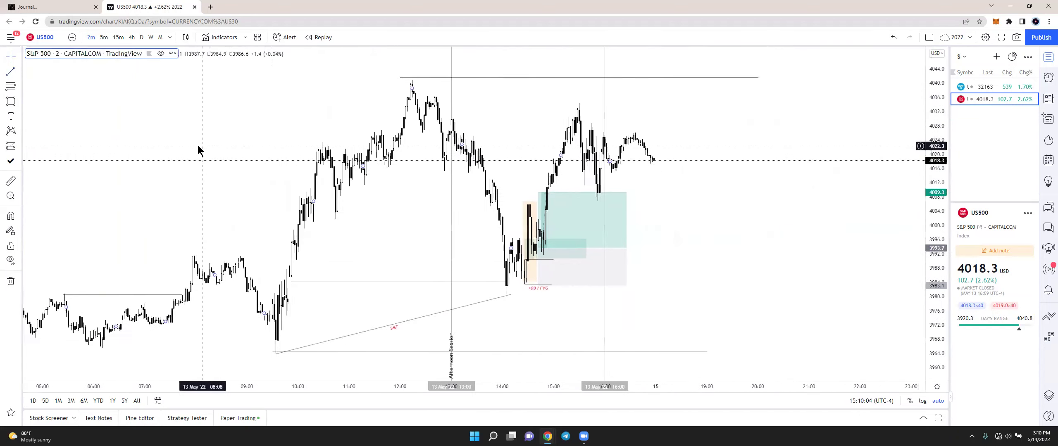
left_click_drag(693, 167, 583, 162)
scroll(628, 153, "down", 3)
scroll(688, 155, "up", 2)
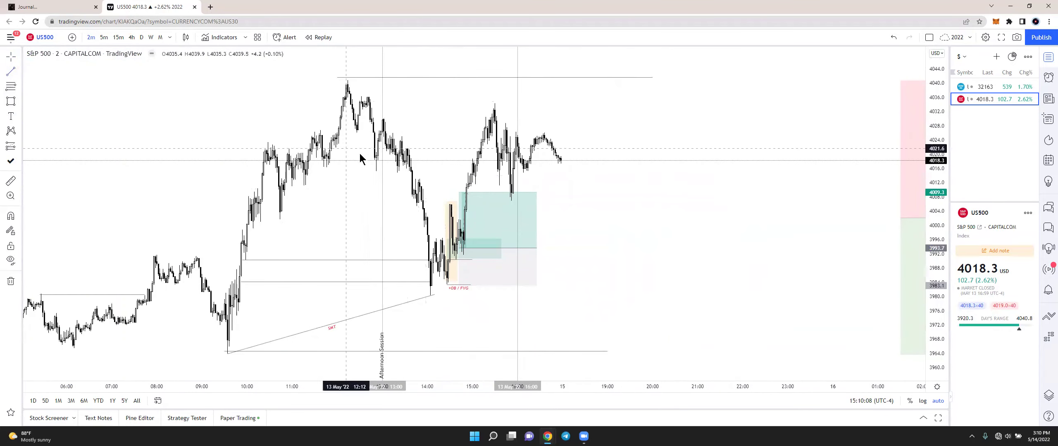
left_click_drag(420, 178, 464, 179)
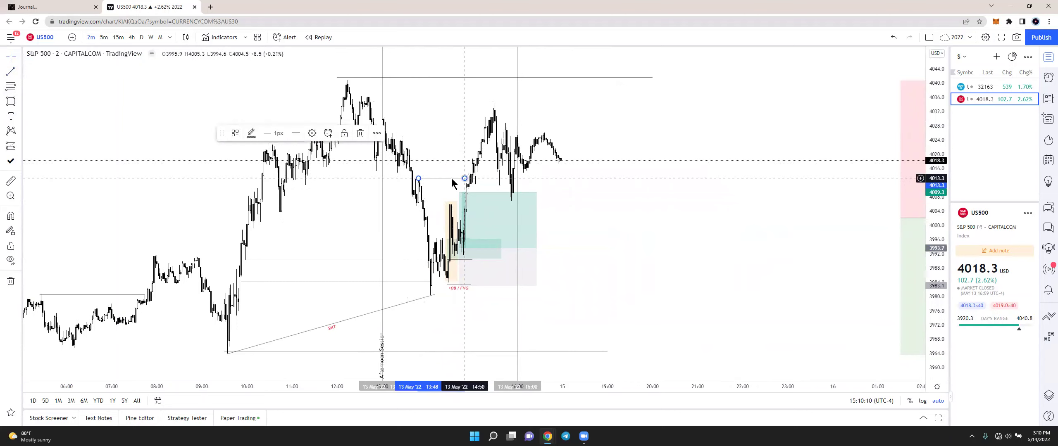
left_click(312, 133)
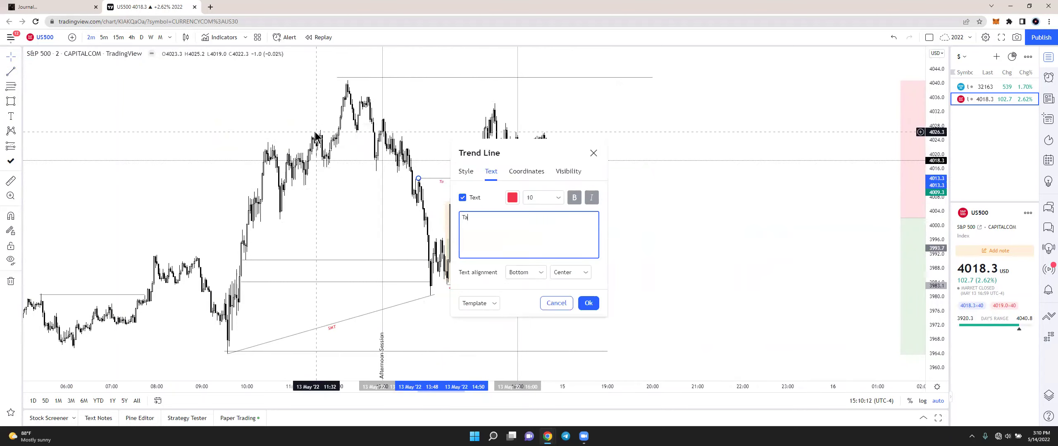
left_click(588, 302)
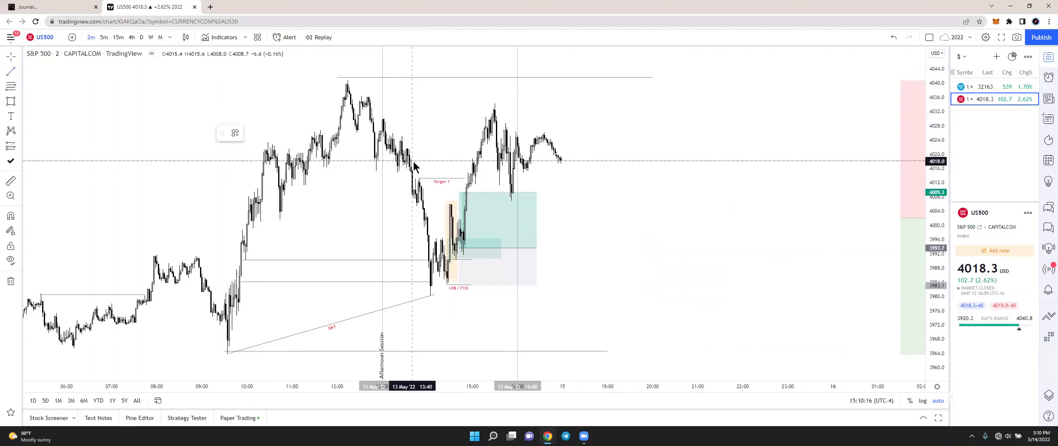
Draw a short sloping line across the highs from about 4026.7 at 13:12 to 13:30, labelled "$$" with top text alignment.
left_click(403, 134)
left_click_drag(394, 131, 391, 131)
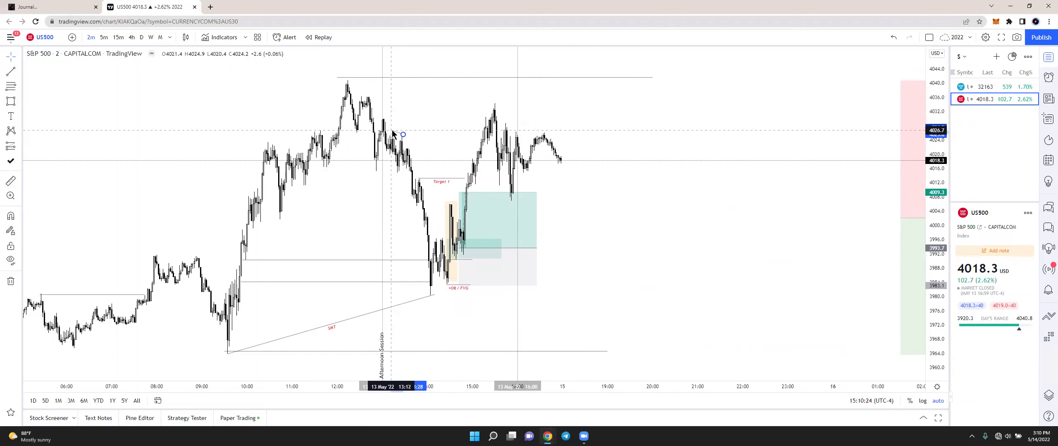
left_click(391, 131)
left_click(404, 137)
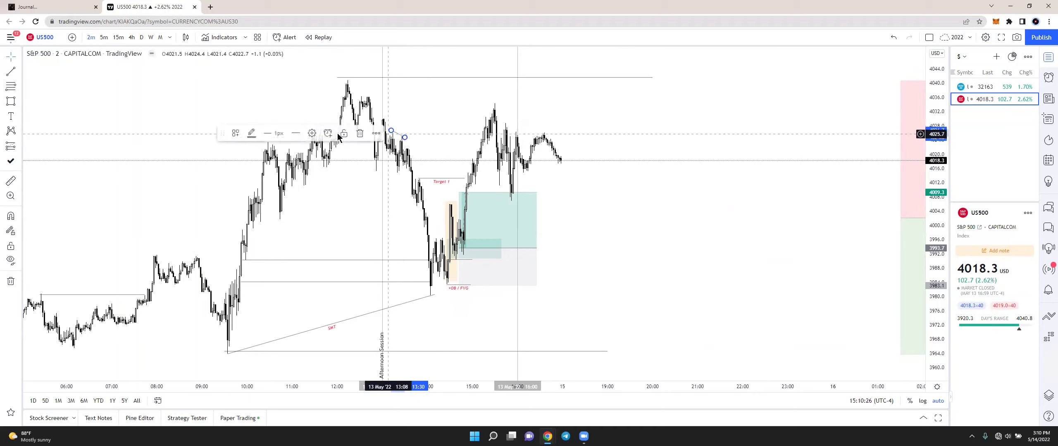
left_click(314, 139)
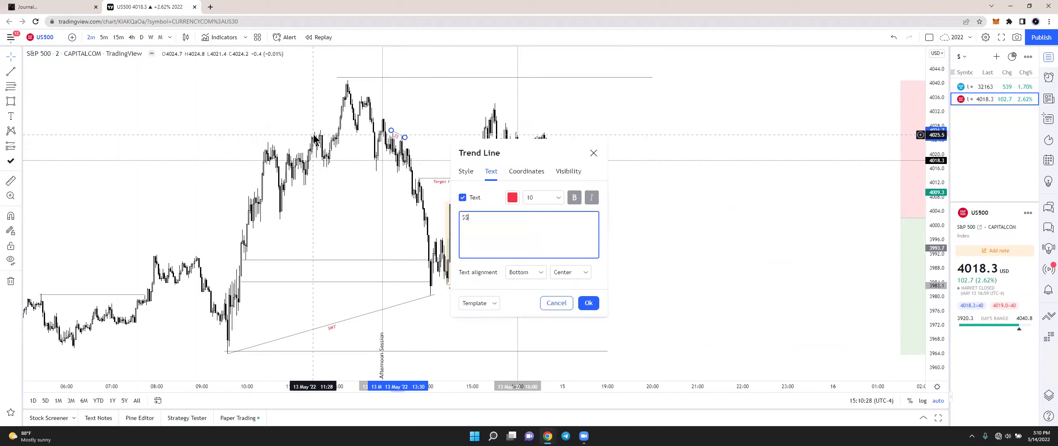
left_click(524, 271)
left_click(524, 287)
left_click(588, 305)
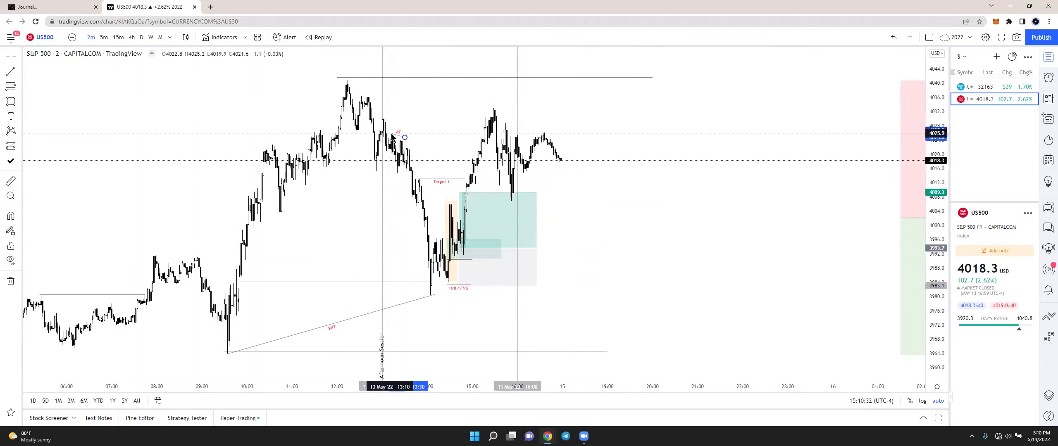
left_click(407, 113)
Draw a horizontal line at about 4030.3 from 13:00 to 15:20 and label it "Target 2".
left_click(11, 72)
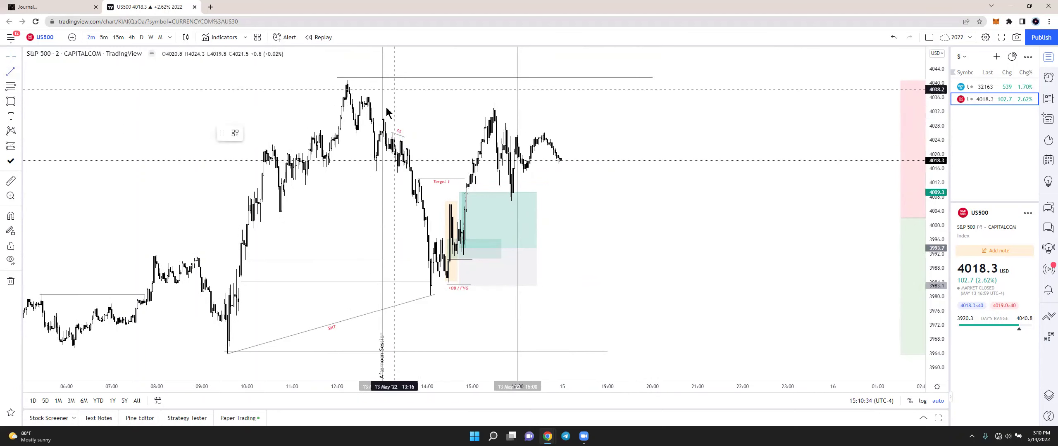
left_click(488, 118)
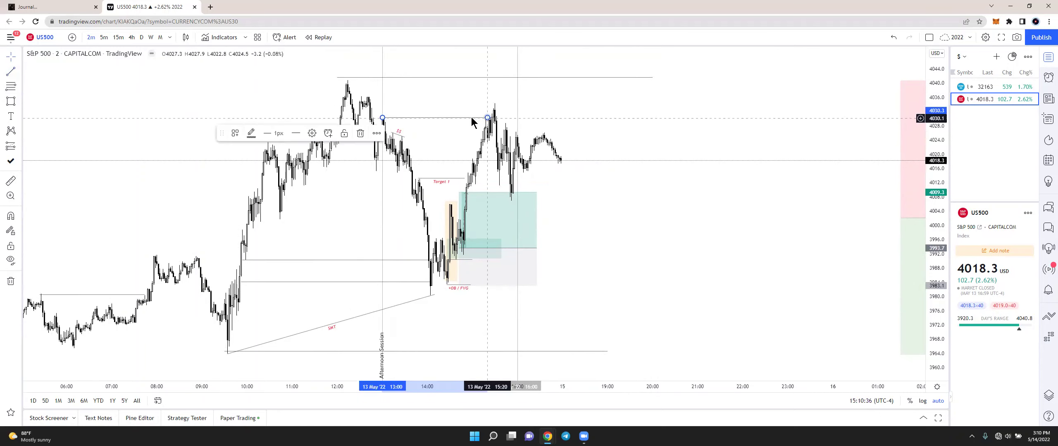
left_click(312, 133)
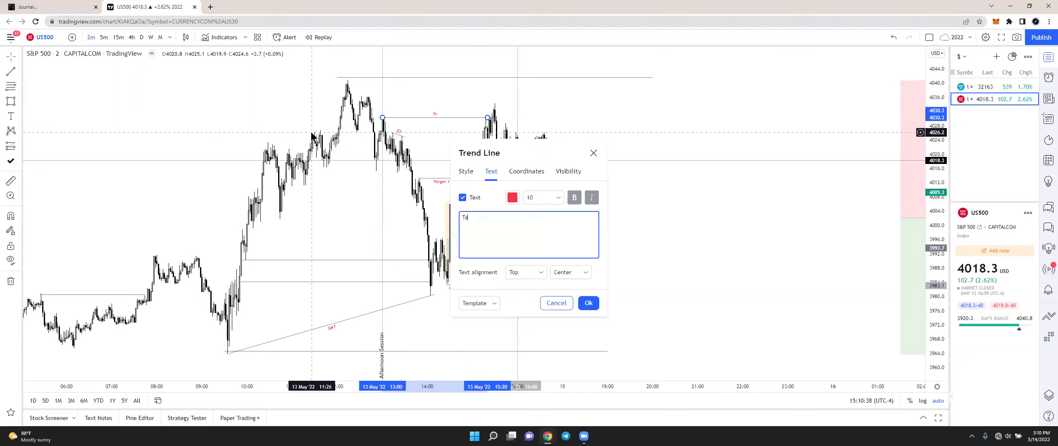
type("Target 2")
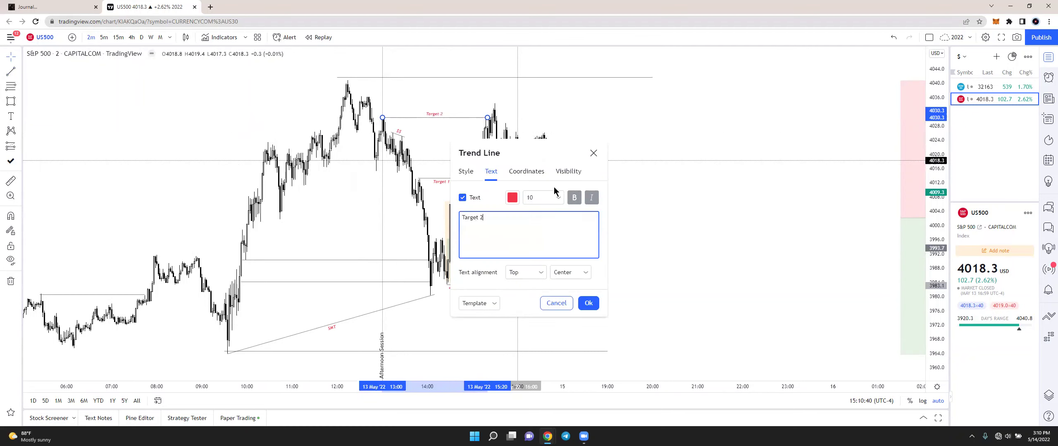
left_click(589, 303)
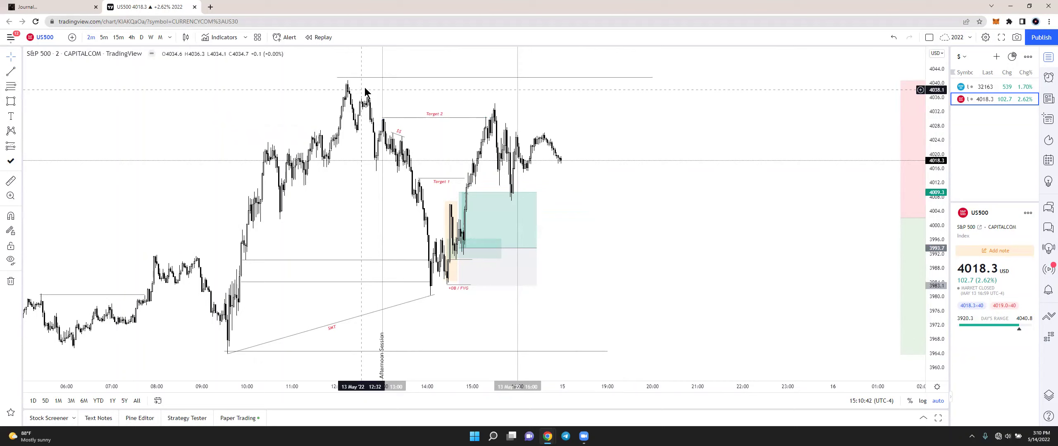
Replace the uppermost horizontal line with one at about 4040.6 from 12:14 to 16:56, labelled "Target 3".
left_click(402, 76)
left_click(353, 133)
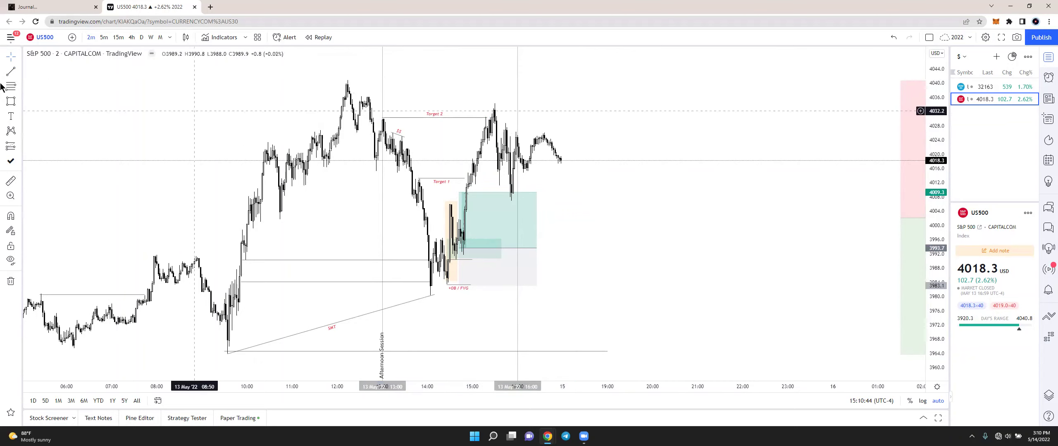
left_click(348, 81)
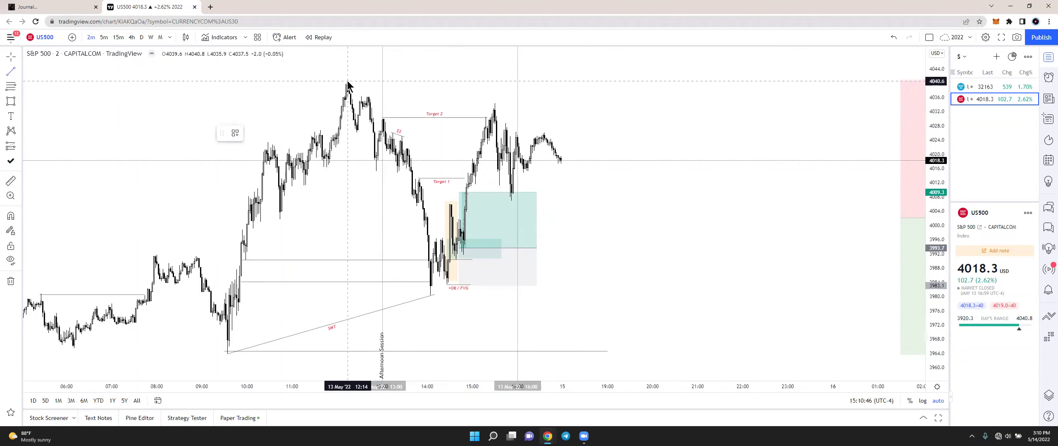
left_click(560, 88, "shift")
left_click(313, 133)
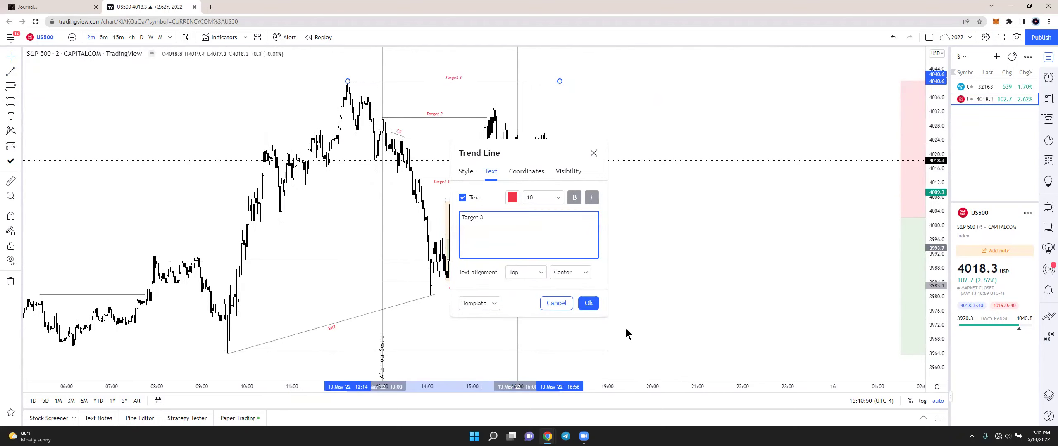
left_click(589, 303)
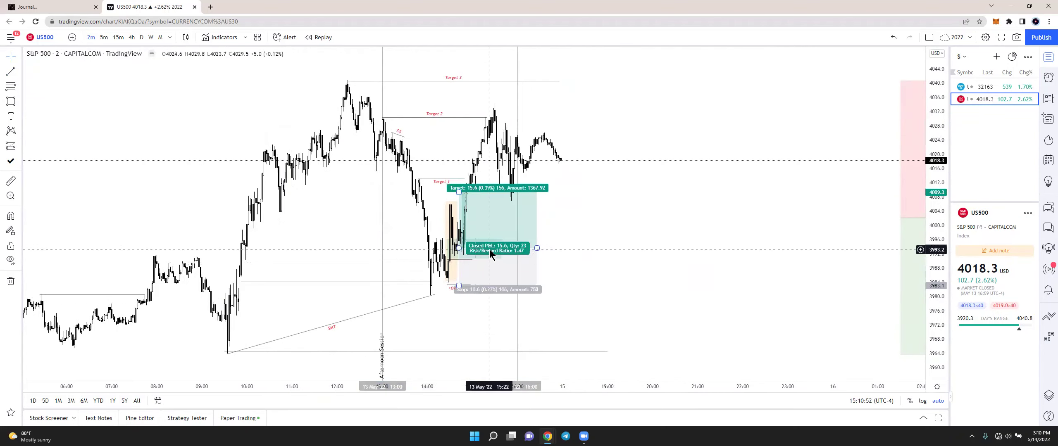
Raise the long position's target to the Target 1 line at about 4013.3, and further to the Target 2 line at about 4030.3.
left_click(472, 240)
left_click(484, 211)
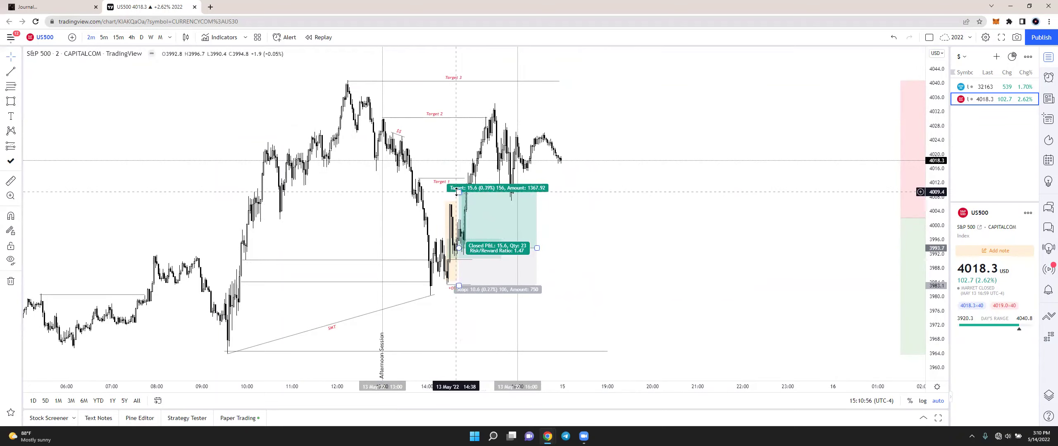
left_click_drag(461, 195, 462, 178)
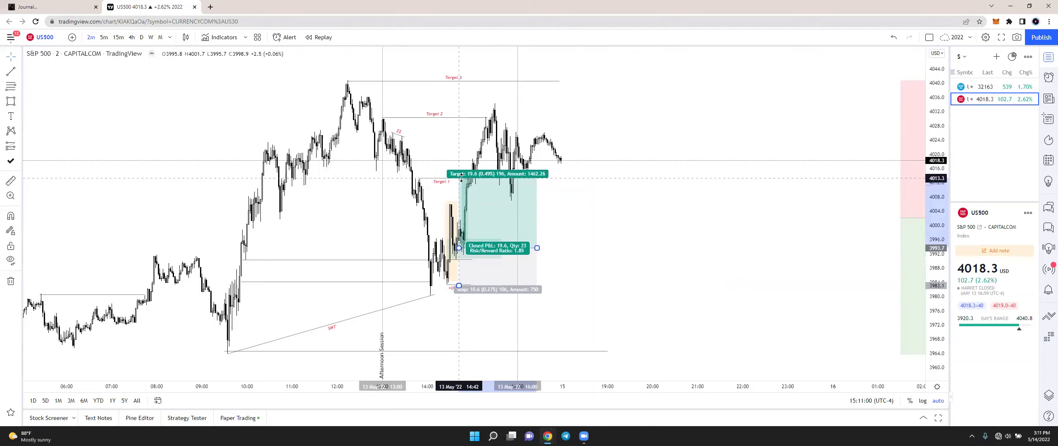
left_click_drag(460, 178, 459, 118)
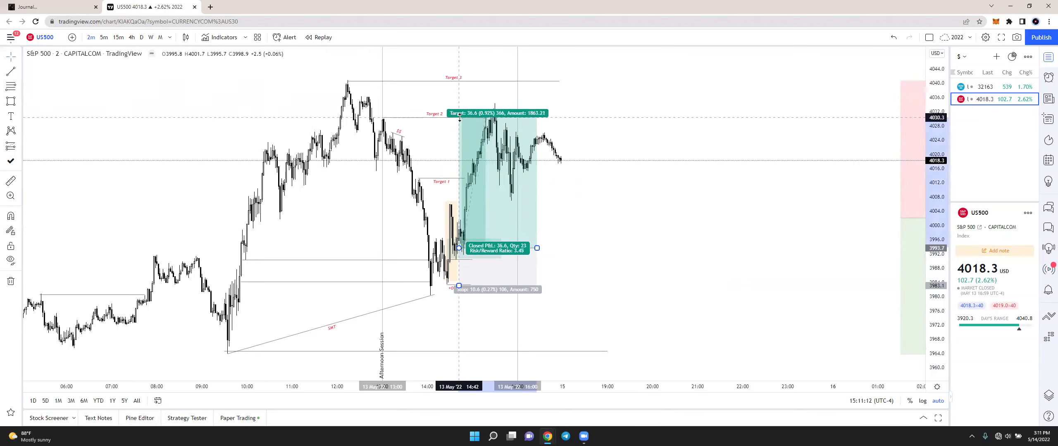
left_click(753, 192)
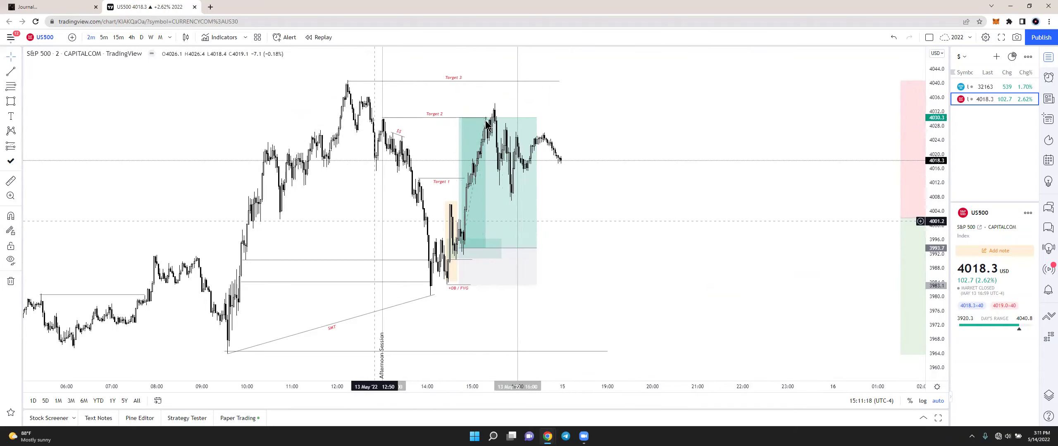
left_click_drag(653, 261, 737, 260)
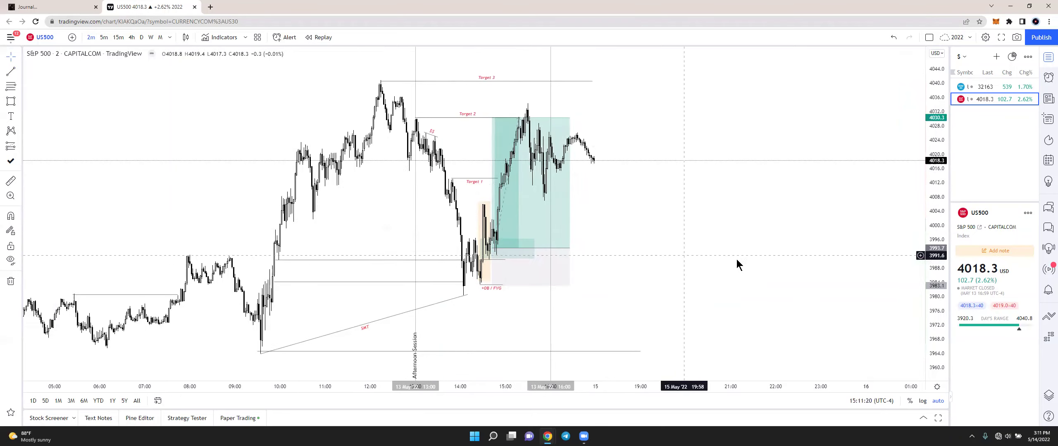
scroll(736, 260, "up", 2)
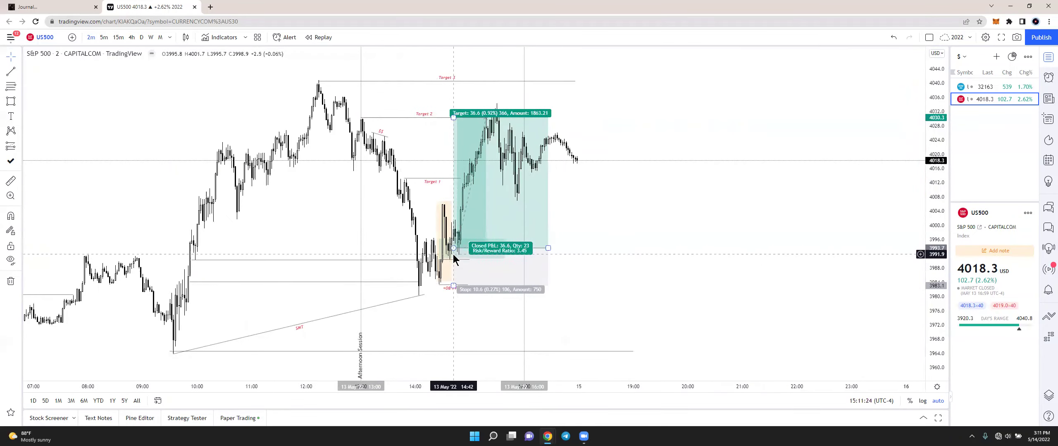
left_click(453, 282)
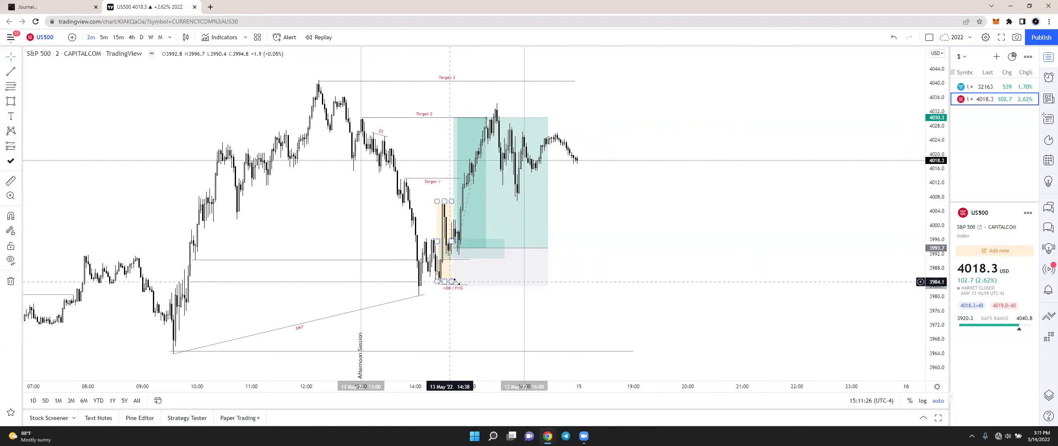
left_click(457, 286)
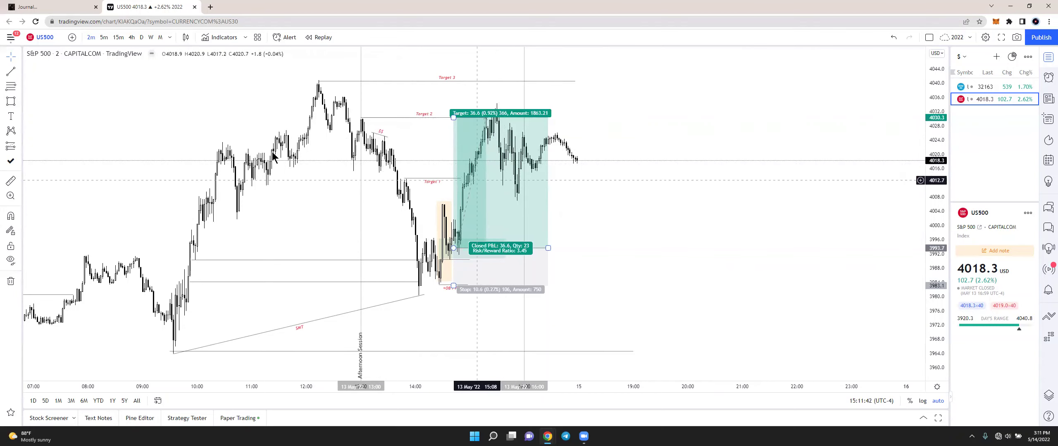
Draw a short horizontal line at about 4011.8 from about 15:00 to 15:38, labelled "$$$" with bottom text alignment.
left_click(10, 73)
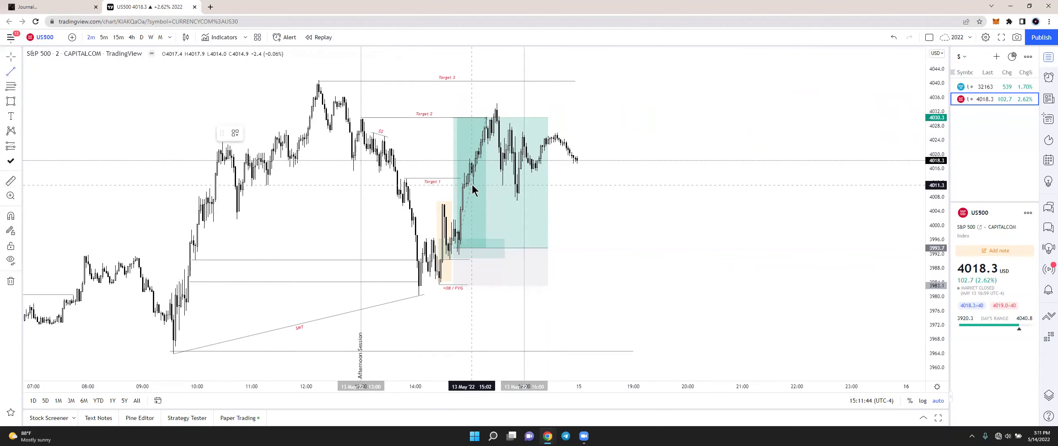
left_click(471, 184)
left_click(504, 186)
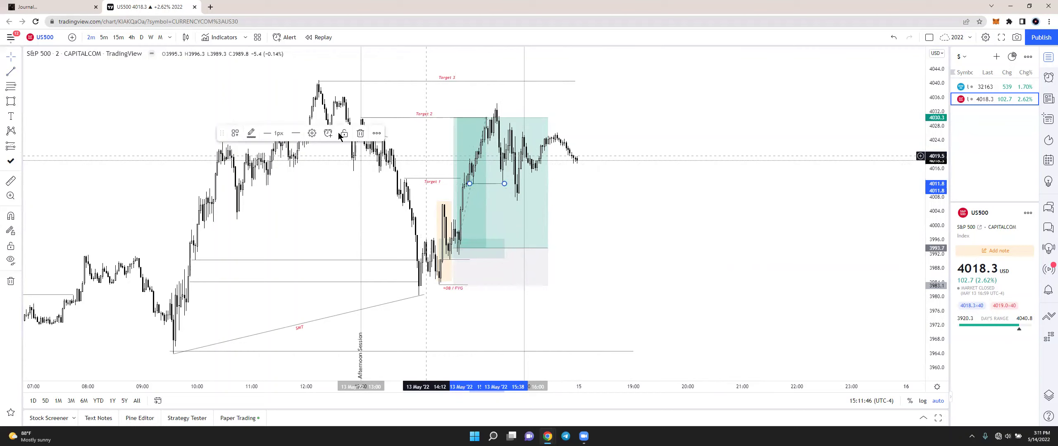
left_click(317, 133)
type("$$$")
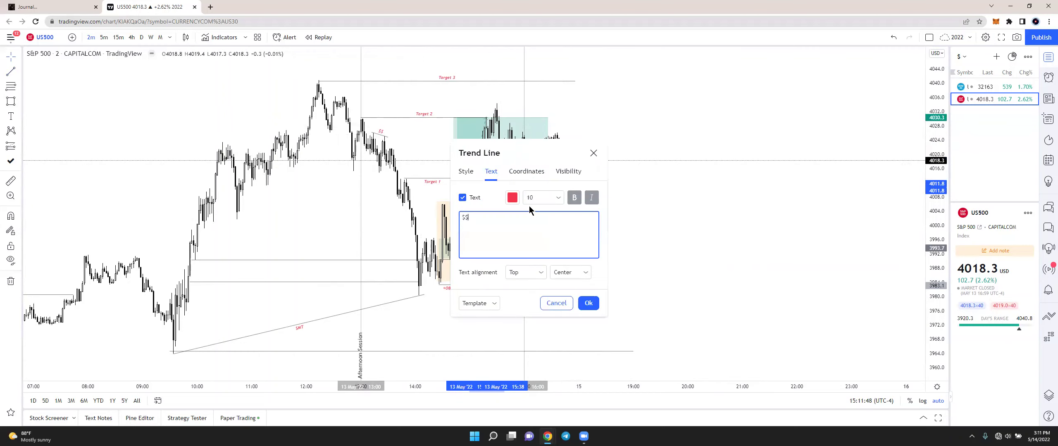
left_click(520, 272)
left_click(519, 315)
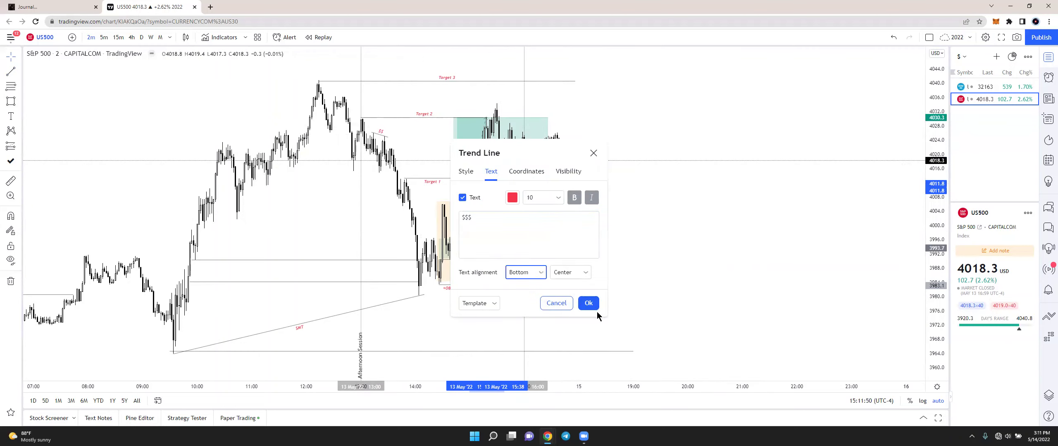
left_click(588, 304)
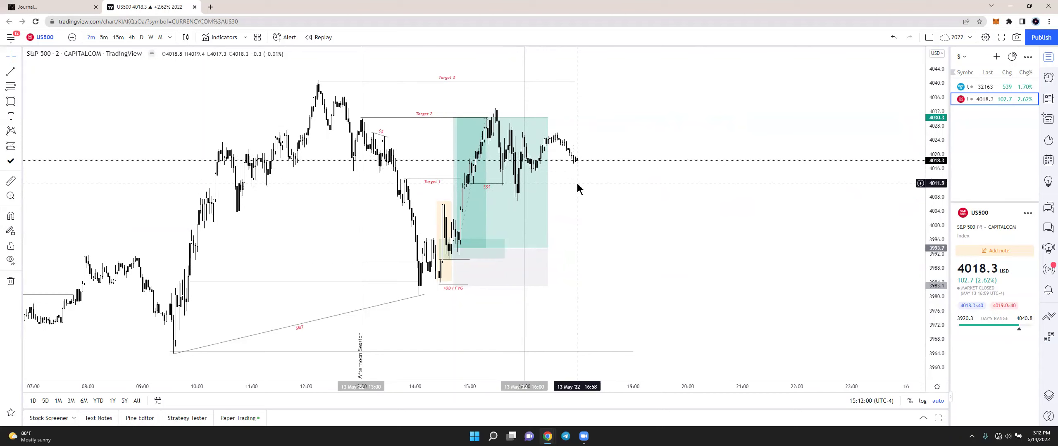
Examine the long trade and the $$$ liquidity line against the afternoon price action on 13 May.
scroll(413, 189, "down", 10)
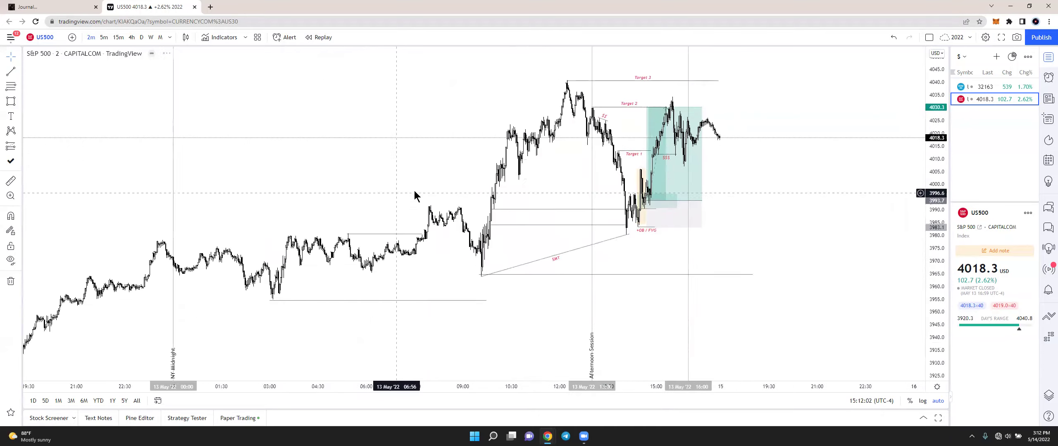
scroll(607, 295, "up", 10)
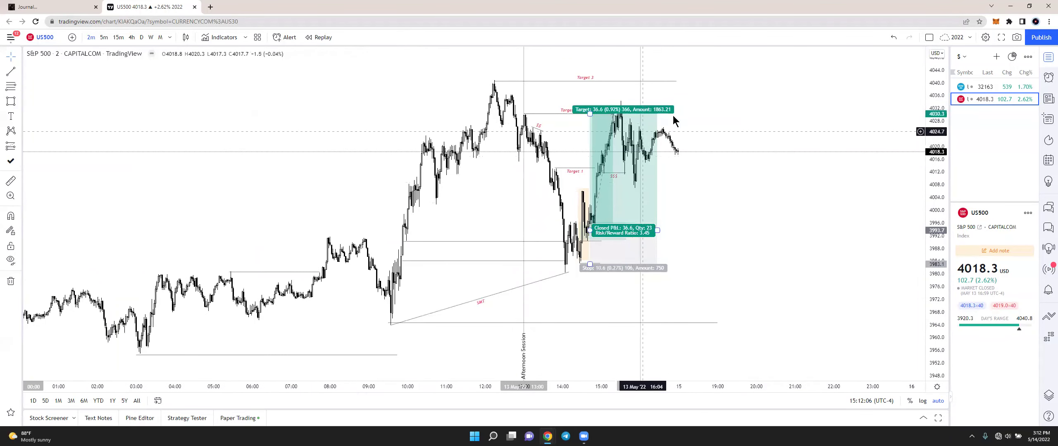
left_click(683, 165)
scroll(700, 153, "up", 3)
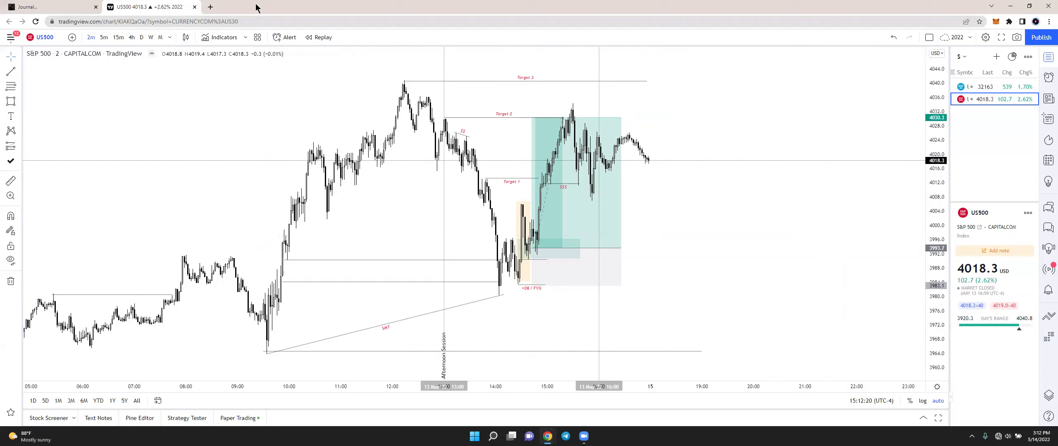
left_click(599, 120)
left_click(561, 180)
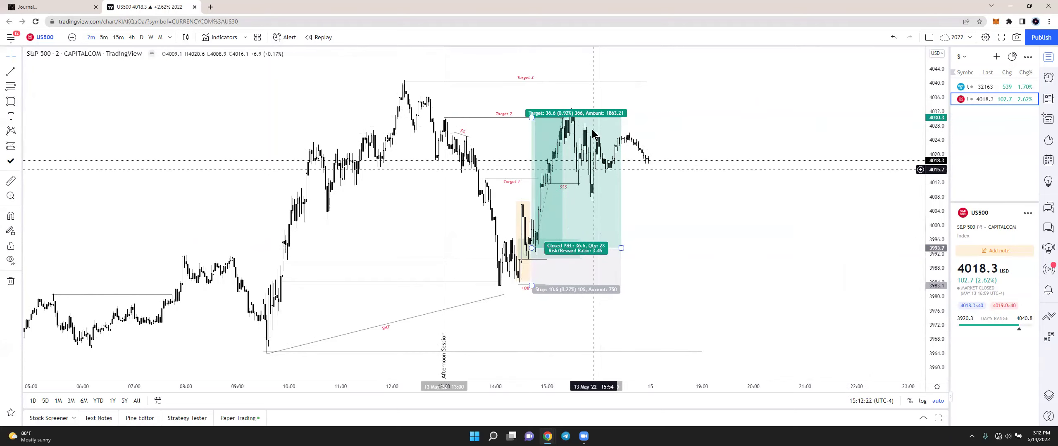
left_click(561, 185)
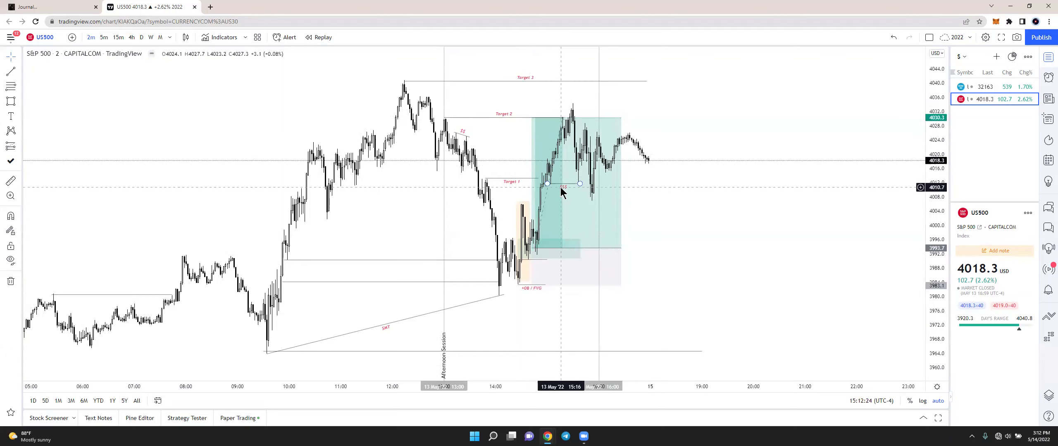
left_click(563, 191)
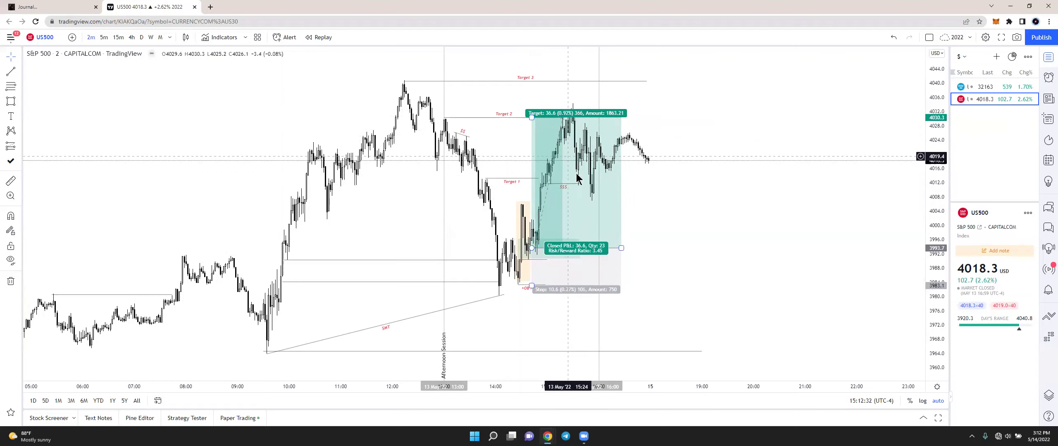
Draw a horizontal line at about 4029 from the 15:30 swing-high area to about 16:58.
left_click(11, 70)
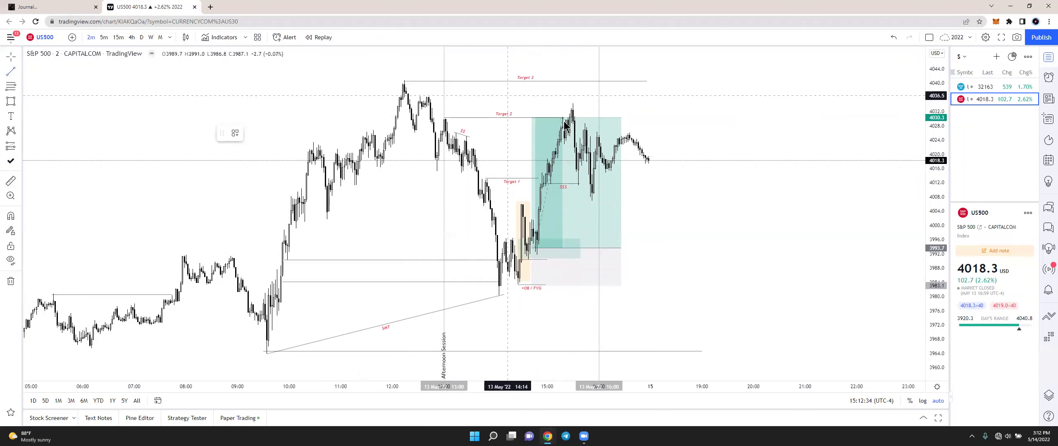
left_click(649, 122, "shift")
left_click(700, 102)
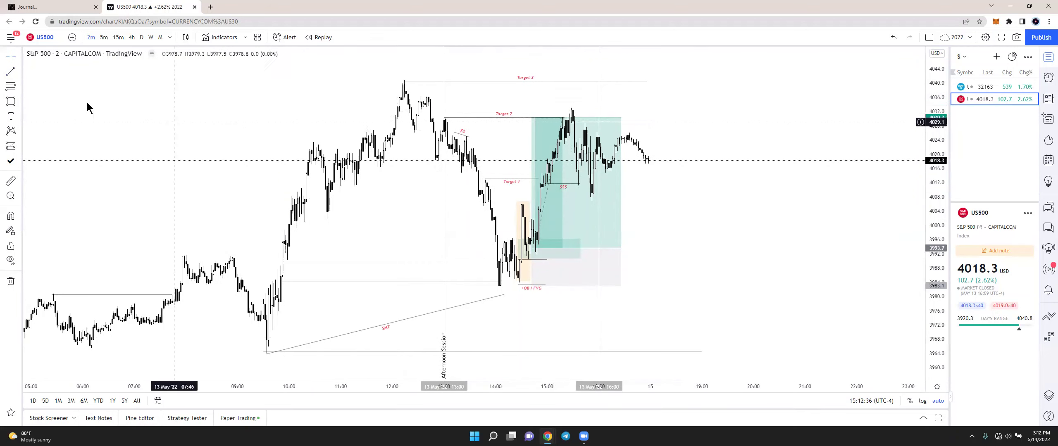
Start a second trend line near 4023.4 at about 15:32, and lower the long position's target to about 4025.9.
left_click(11, 72)
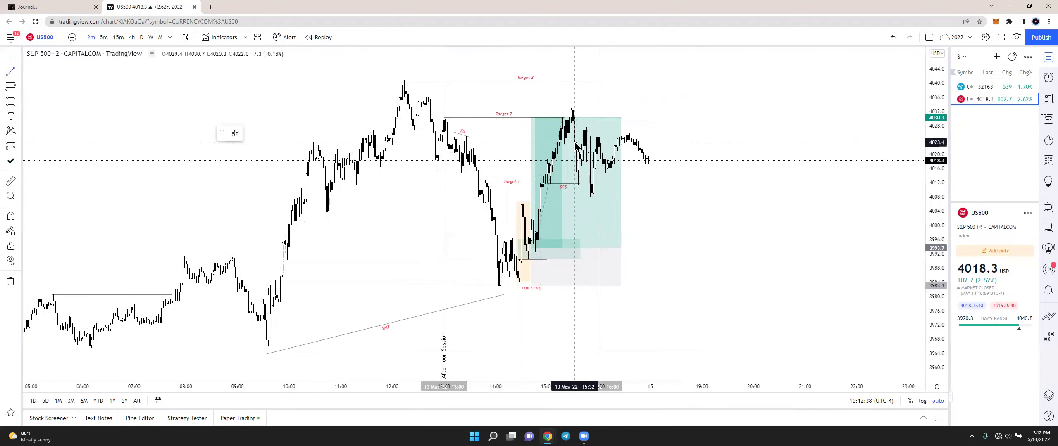
left_click_drag(532, 117, 531, 133)
left_click(671, 117)
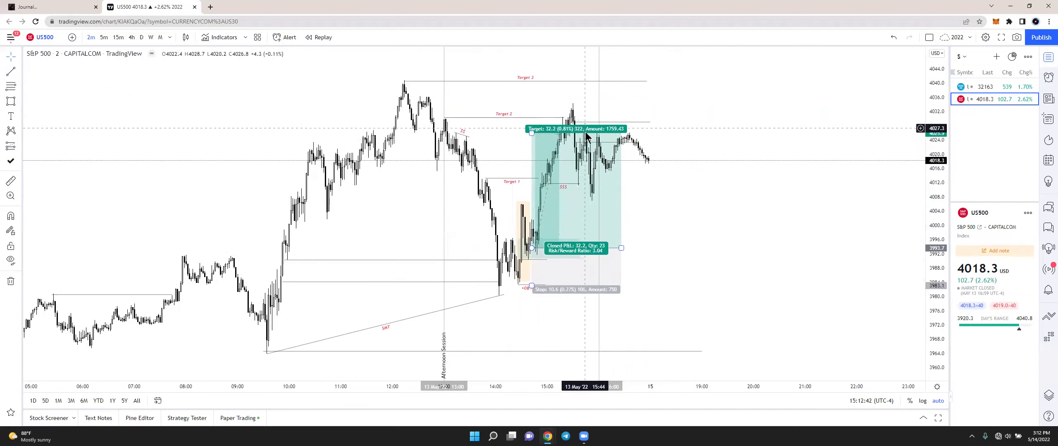